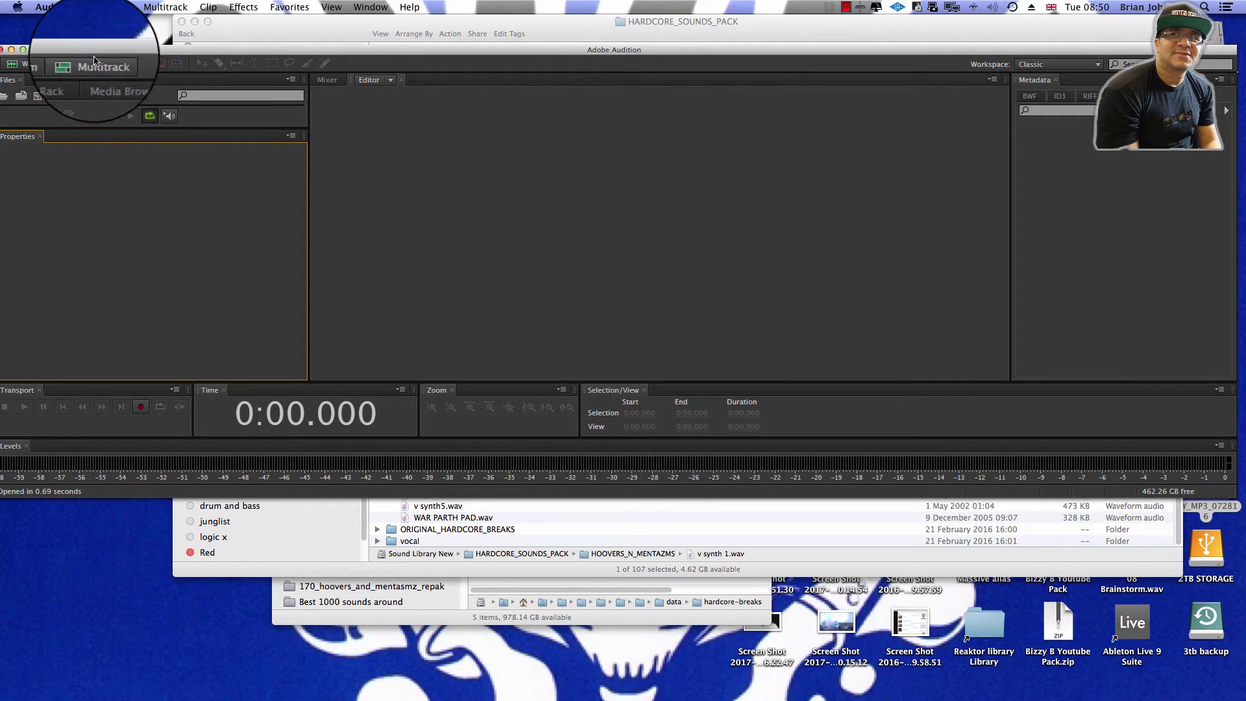
Open the Batch Process window and place it over the empty editor area.
{"action": "mouse_move", "coordinate": [83, 46]}
{"action": "left_mouse_down"}
{"action": "mouse_move", "coordinate": [122, 56]}
{"action": "mouse_move", "coordinate": [103, 55]}
{"action": "left_mouse_up"}
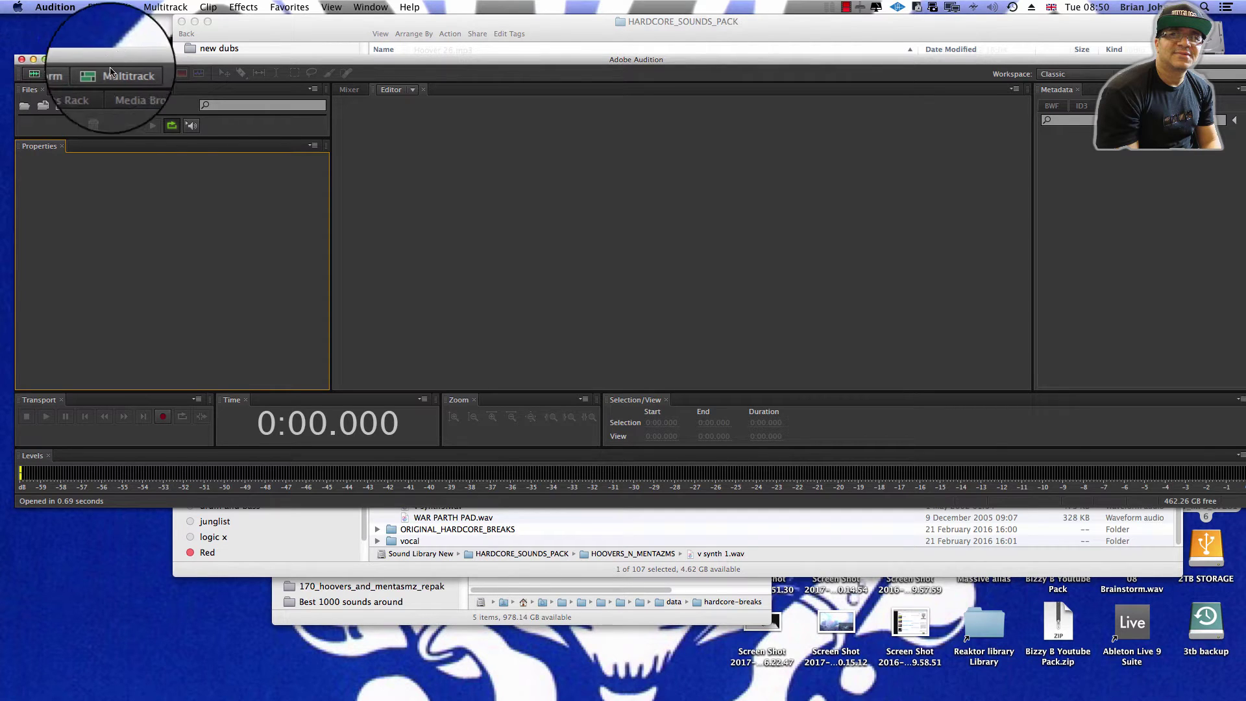
{"action": "left_click_drag", "start_coordinate": [208, 60], "coordinate": [197, 68]}
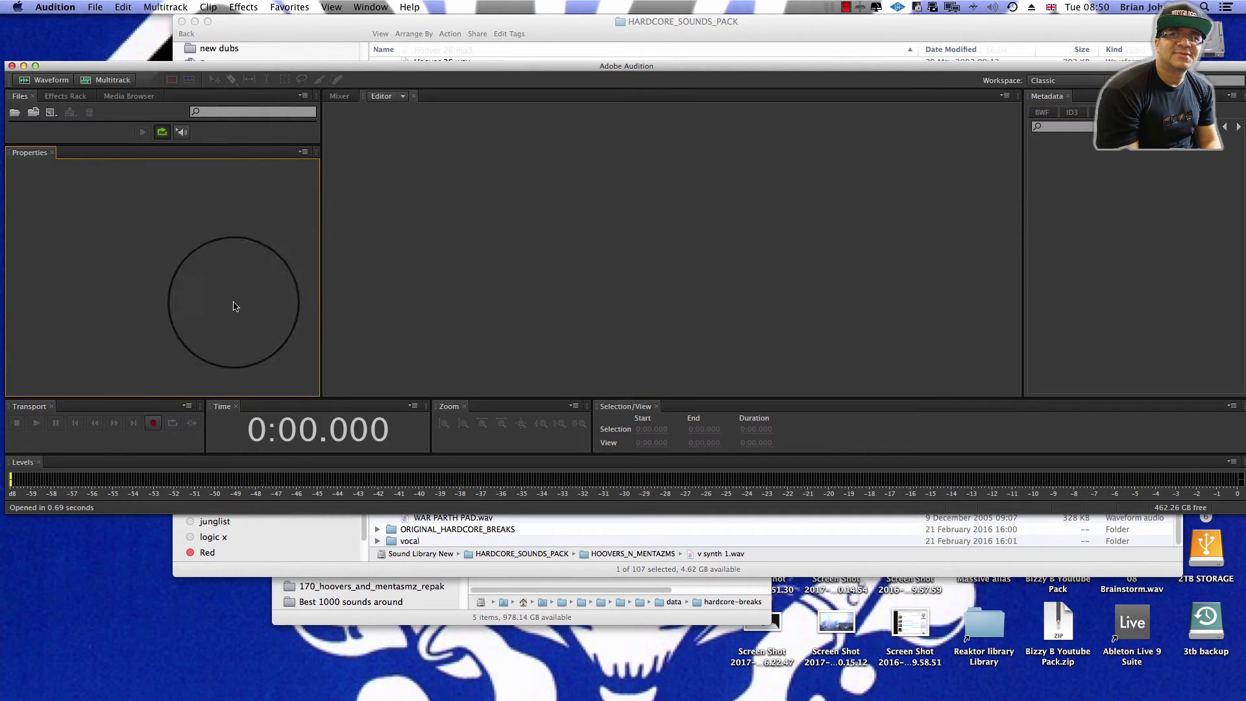
{"action": "left_click", "coordinate": [96, 7]}
{"action": "mouse_move", "coordinate": [67, 5]}
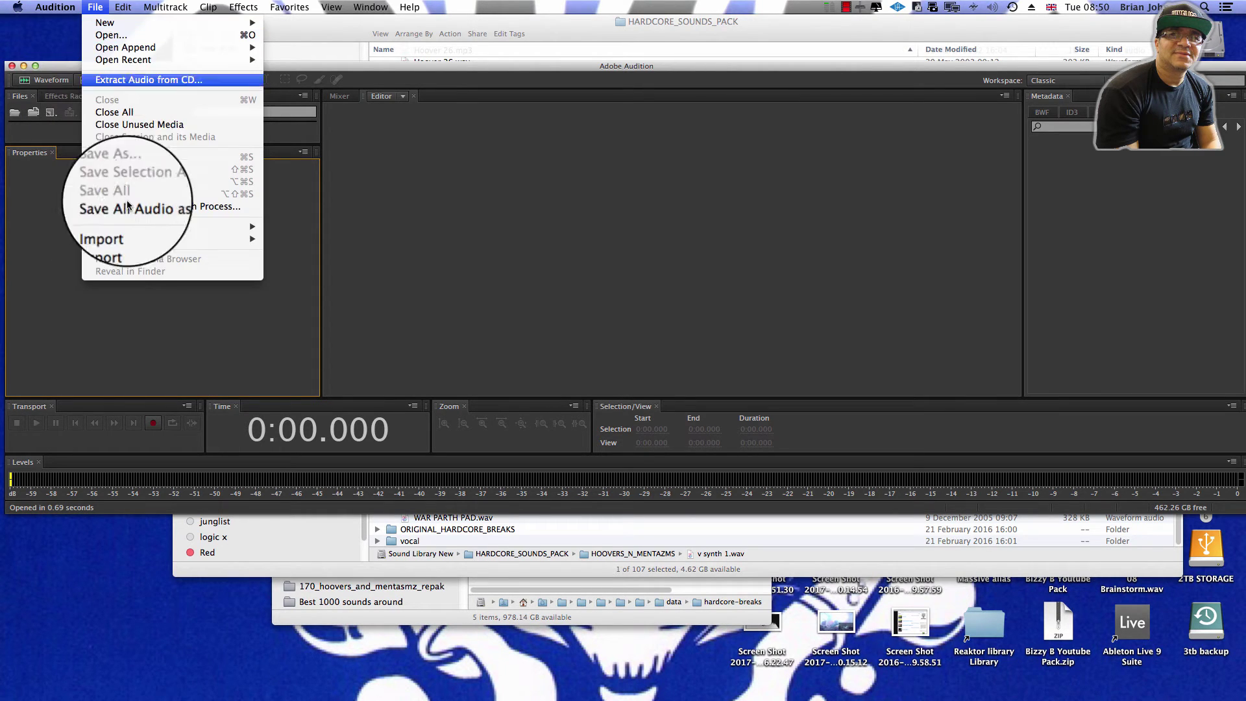
{"action": "mouse_move", "coordinate": [119, 5]}
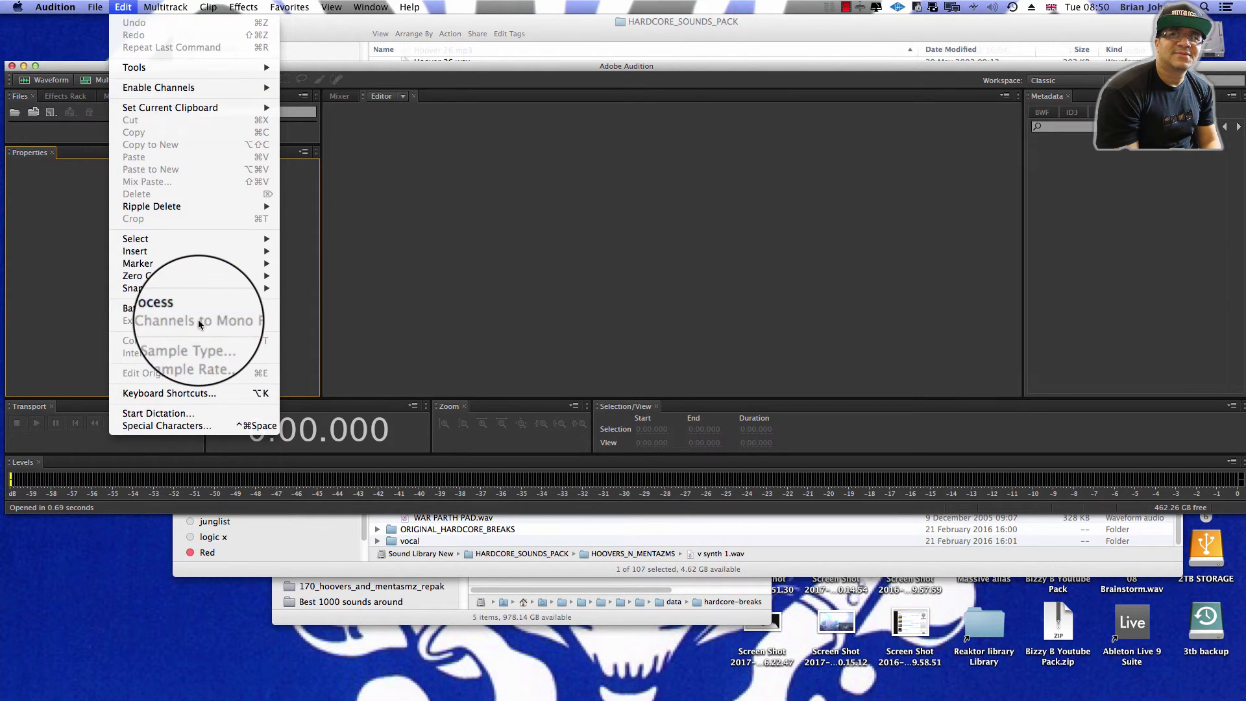
{"action": "left_click", "coordinate": [378, 249]}
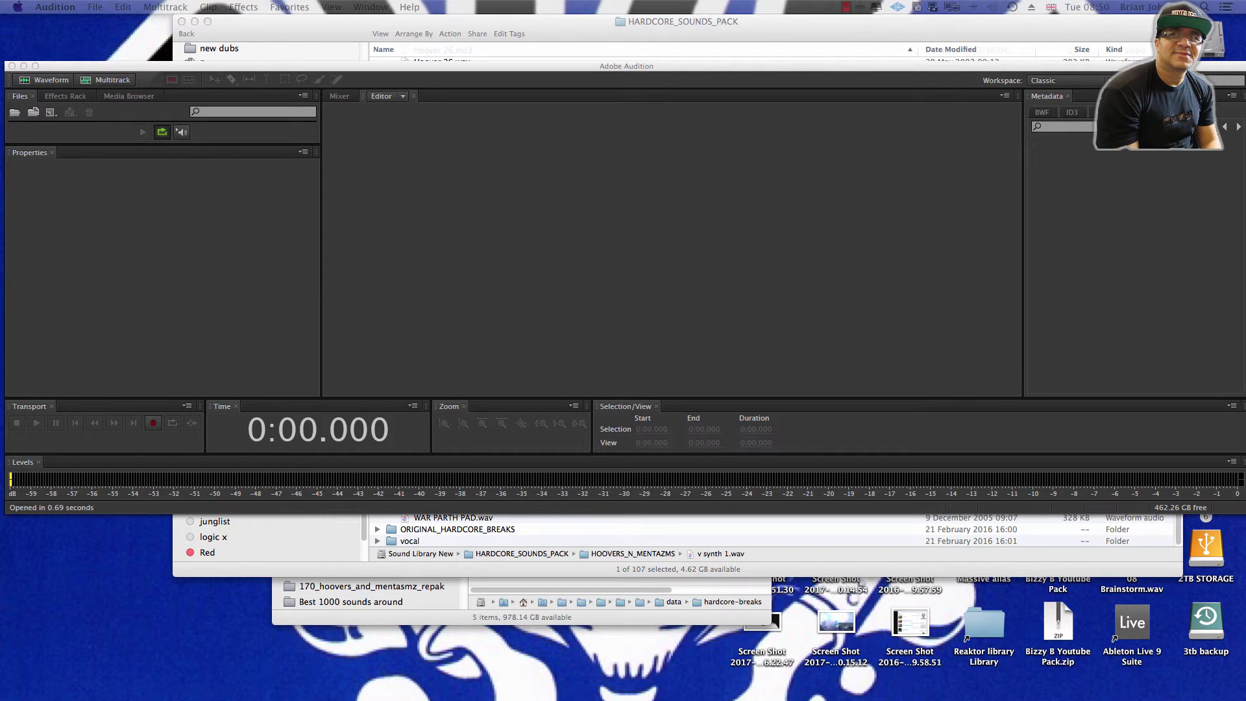
{"action": "left_click_drag", "start_coordinate": [467, 411], "coordinate": [693, 181]}
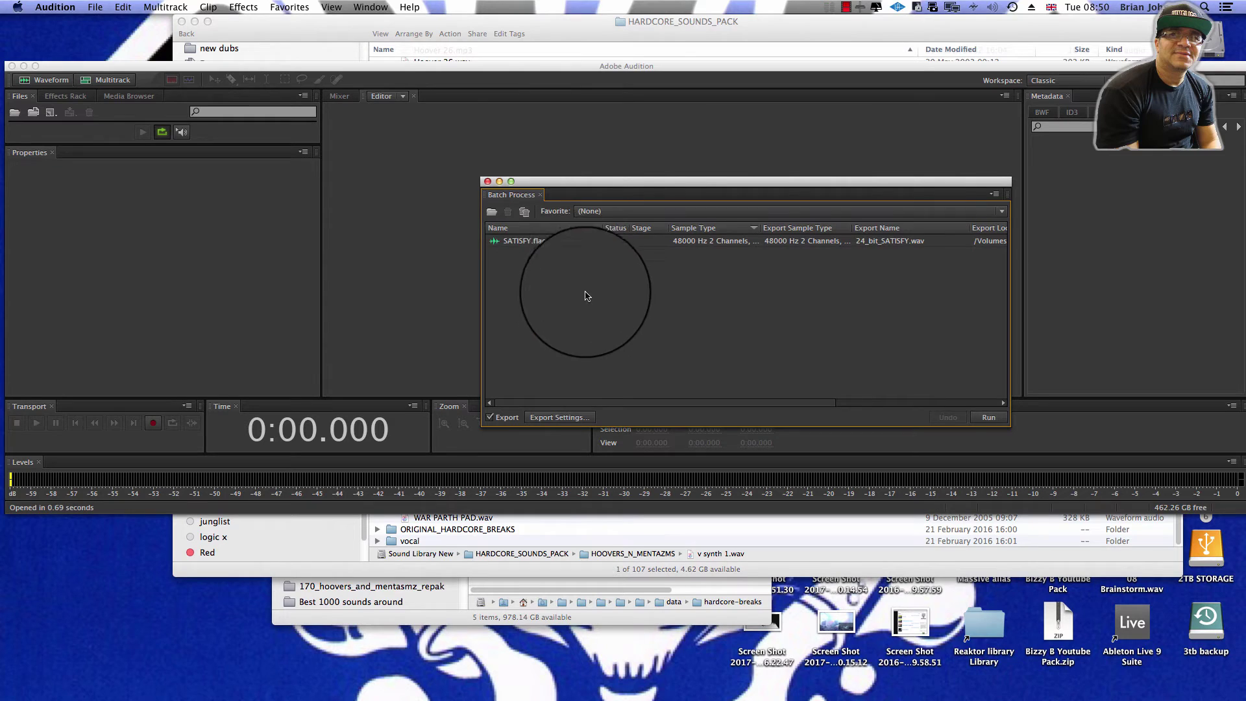
Remove SATISFY.flac from the batch process list.
{"action": "left_click", "coordinate": [519, 241]}
{"action": "left_click", "coordinate": [508, 212]}
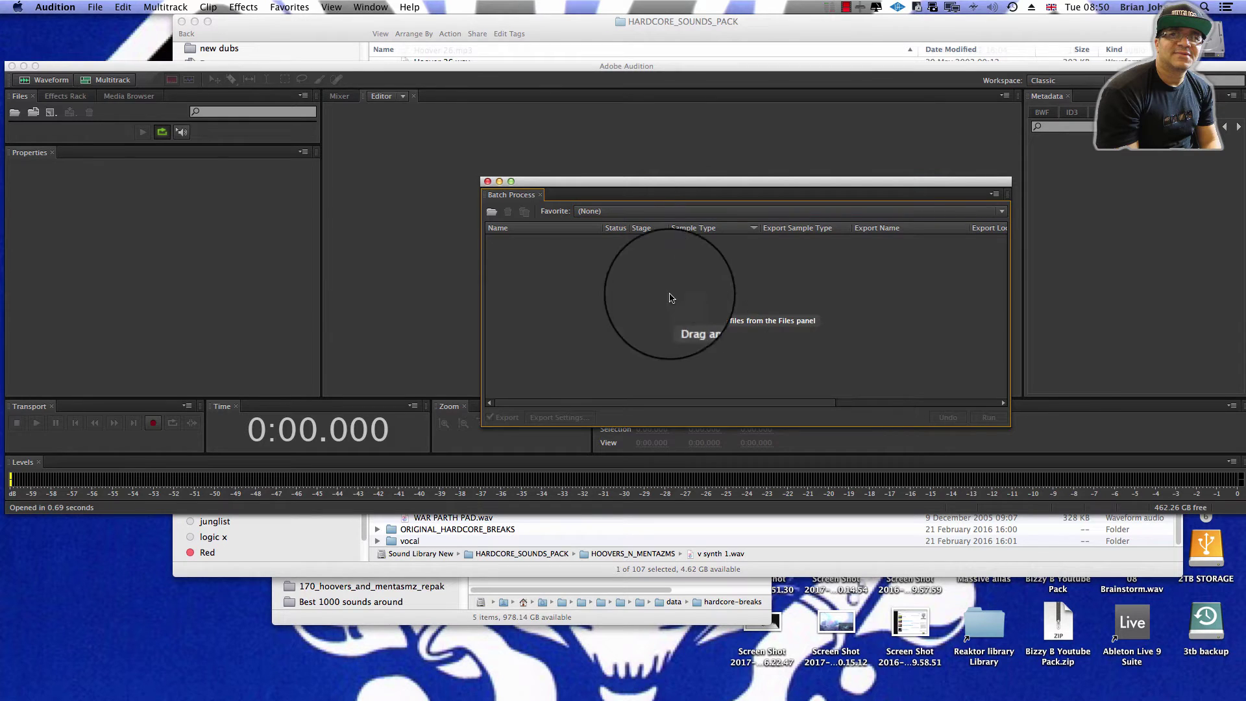
{"action": "right_click", "coordinate": [542, 251]}
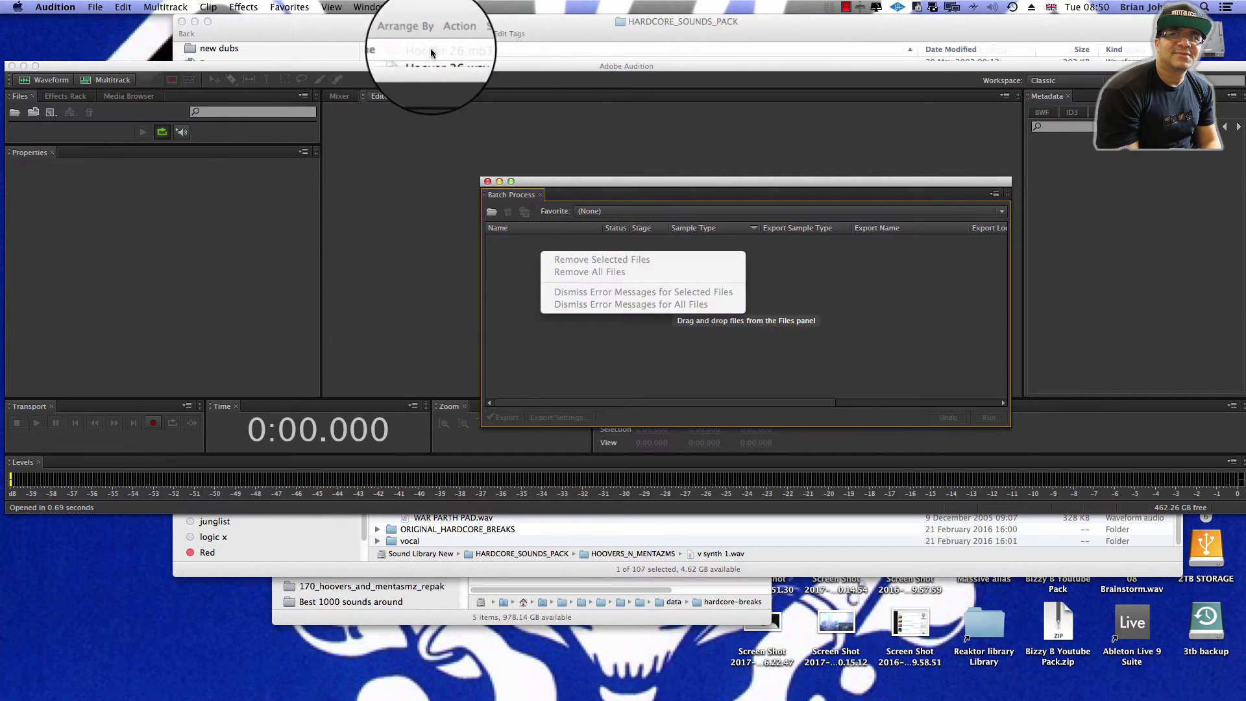
Switch to Finder, close the HARDCORE_SOUNDS_PACK and hardcore-breaks windows, and place the COME ON PEOPLE DAT folder window beside the Batch Process window.
{"action": "left_click", "coordinate": [426, 28]}
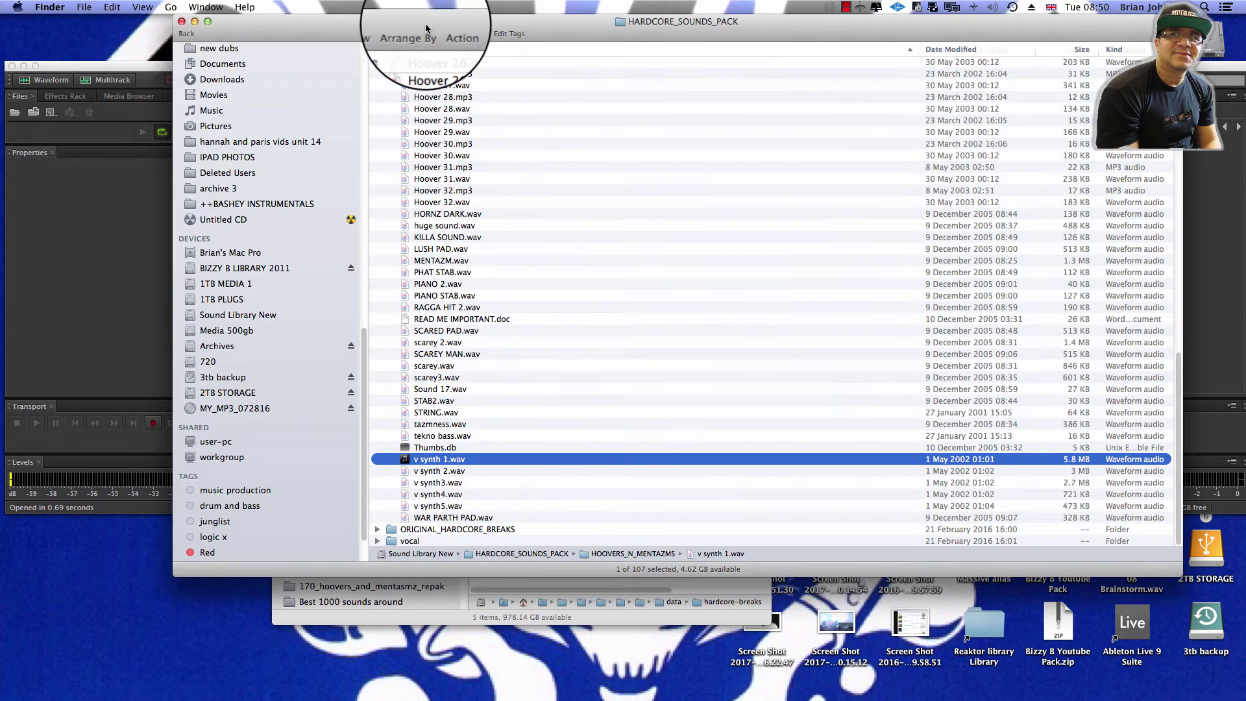
{"action": "left_click", "coordinate": [182, 22]}
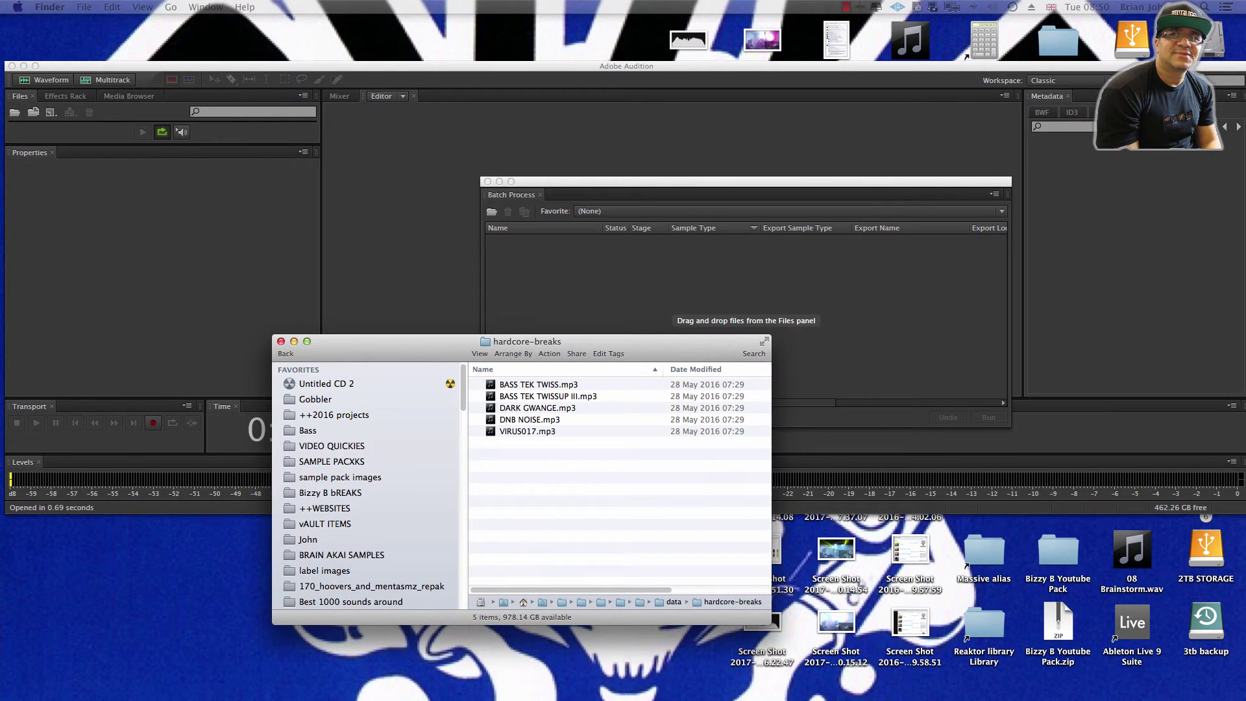
{"action": "left_click_drag", "start_coordinate": [362, 253], "coordinate": [787, 215]}
{"action": "left_click", "coordinate": [270, 333]}
{"action": "left_click_drag", "start_coordinate": [877, 214], "coordinate": [1005, 128]}
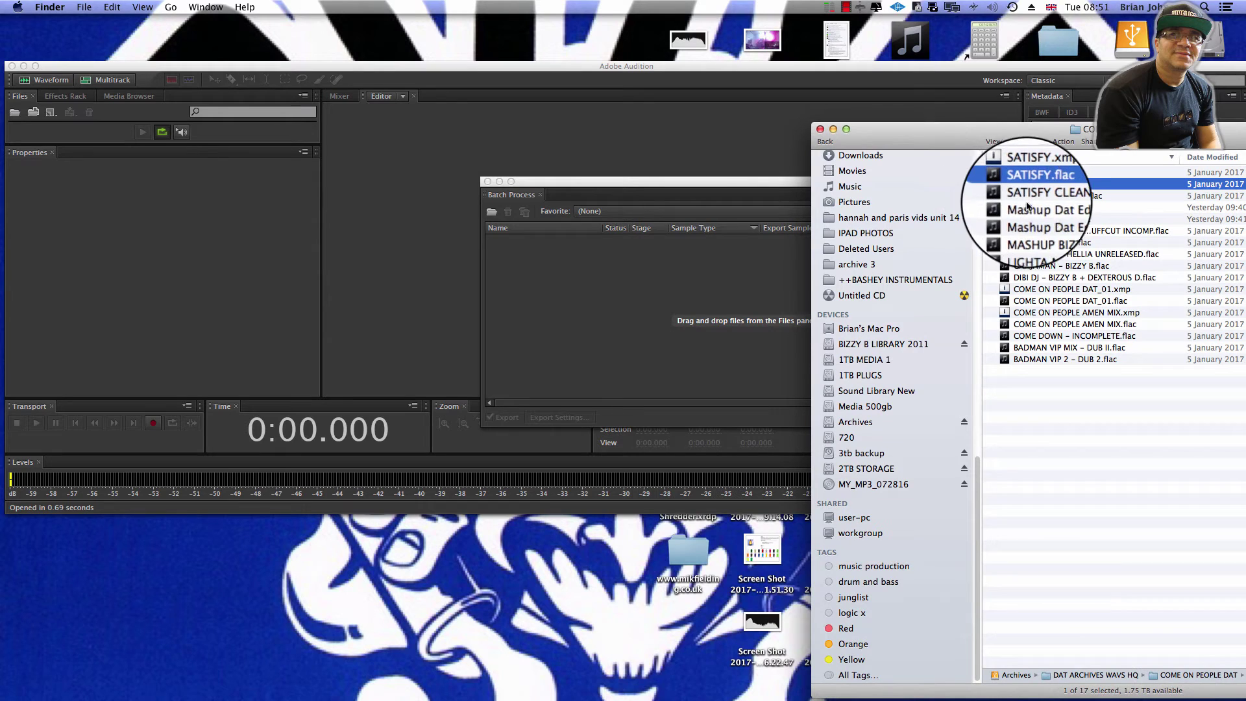
Select the FLAC files in the COME ON PEOPLE DAT folder except the MASHUP BIZZY B one, skipping XMP and WAV files, and clear the selection.
{"action": "left_click", "coordinate": [1027, 196]}
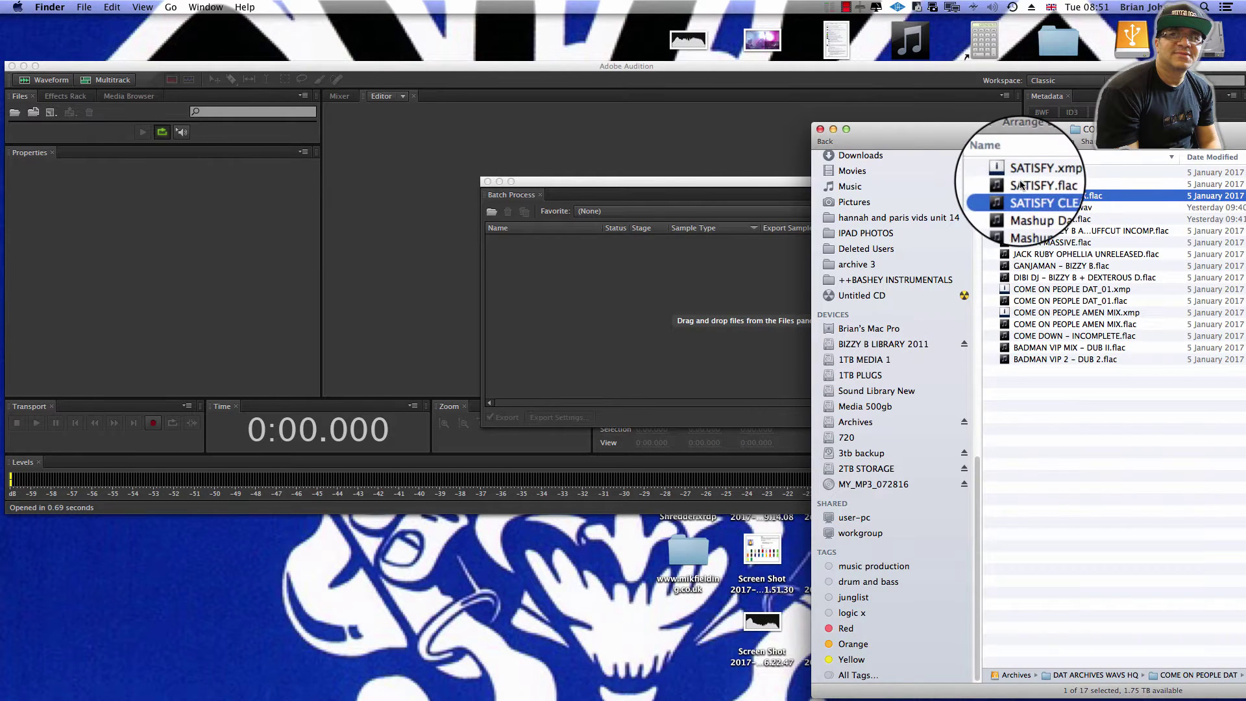
{"action": "left_click", "coordinate": [1028, 184], "text": "shift"}
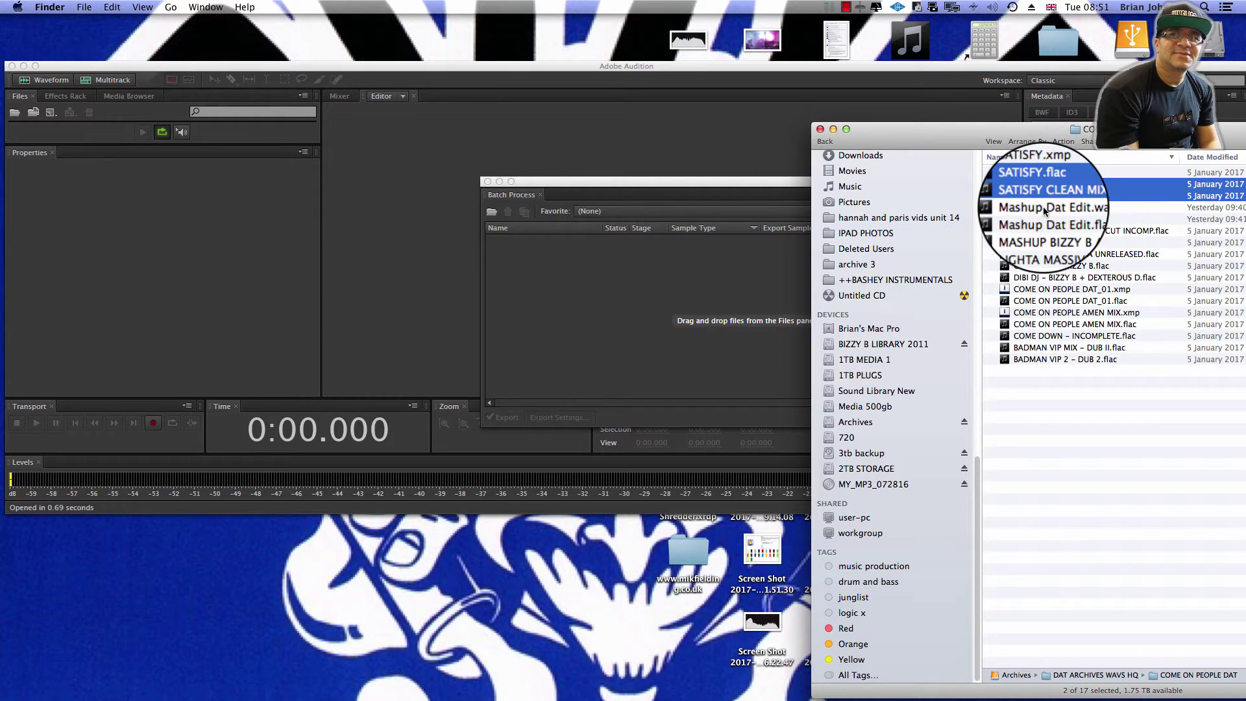
{"action": "left_click", "coordinate": [1041, 207], "text": "shift"}
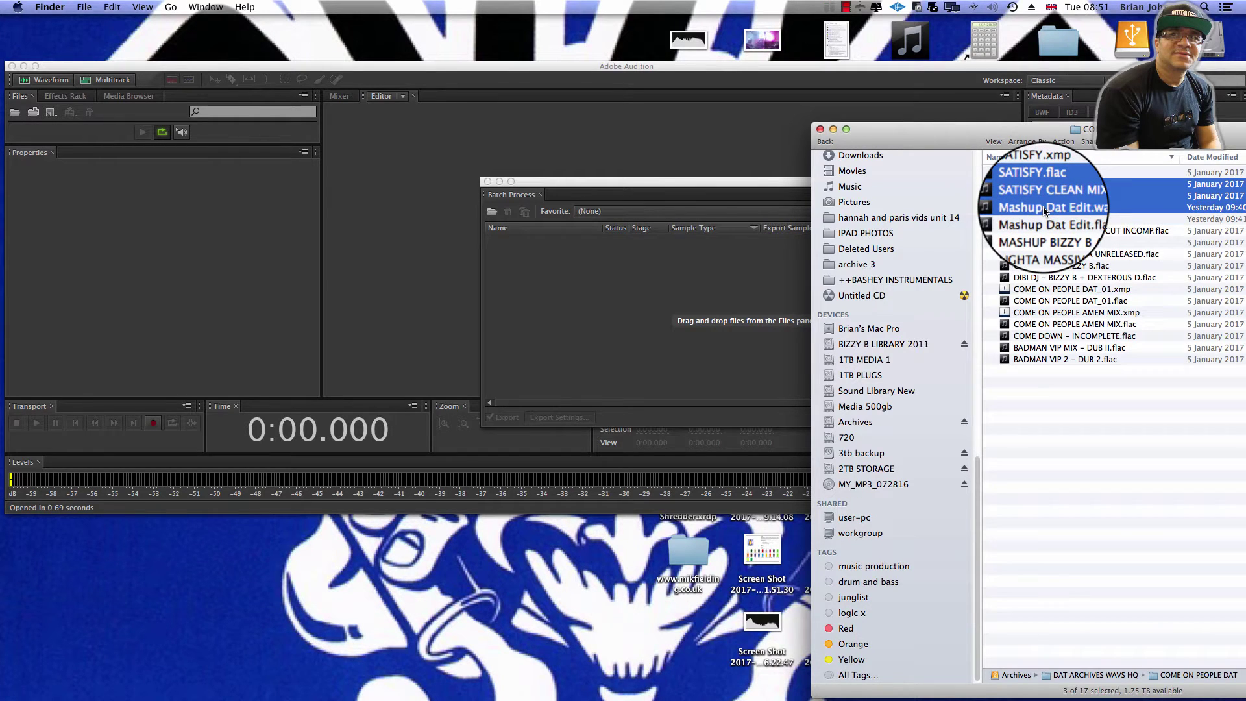
{"action": "left_click", "coordinate": [1043, 208], "text": "super"}
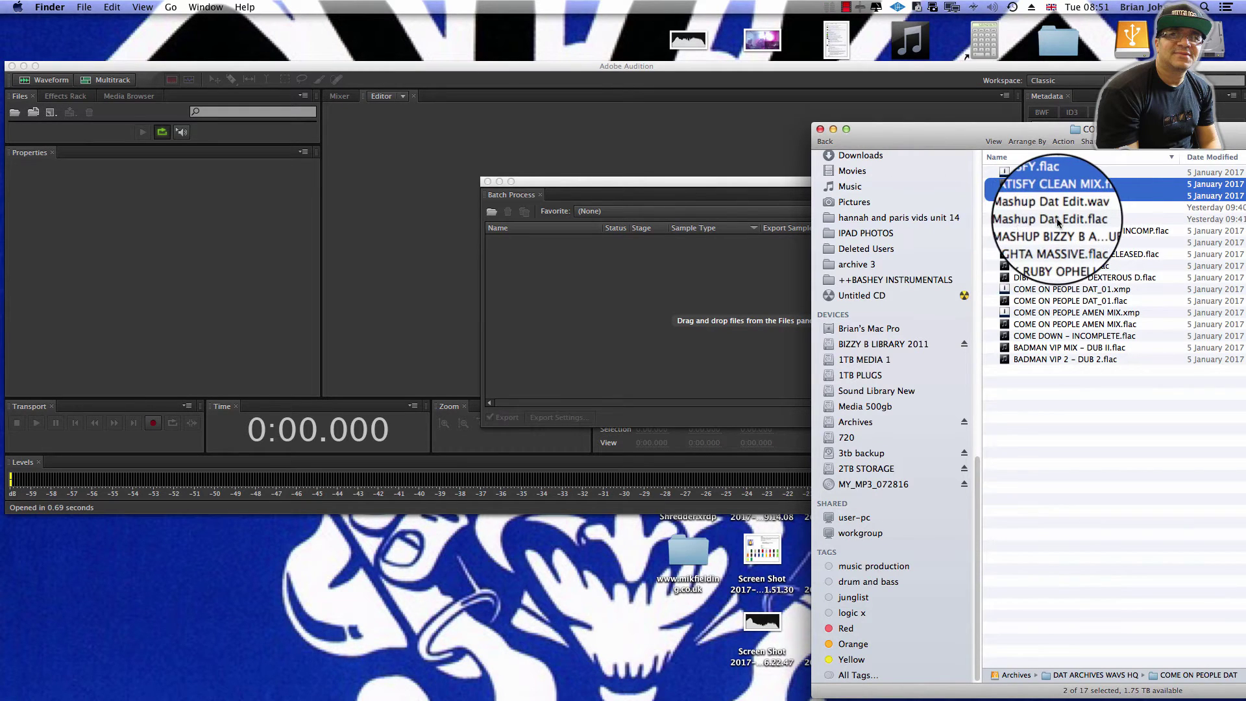
{"action": "left_click", "coordinate": [1054, 219], "text": "super"}
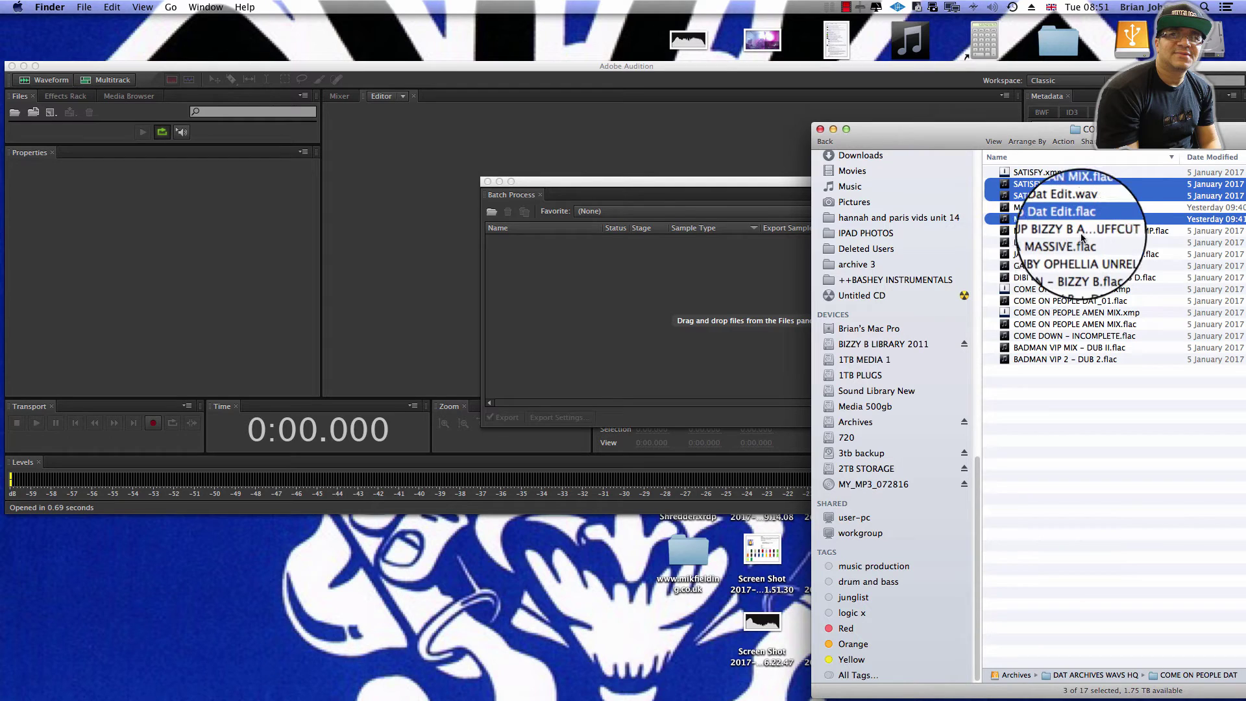
{"action": "left_click", "coordinate": [1068, 244], "text": "super"}
{"action": "left_click", "coordinate": [1083, 254], "text": "super"}
{"action": "left_click", "coordinate": [1100, 266], "text": "super"}
{"action": "left_click", "coordinate": [1103, 277], "text": "super"}
{"action": "left_click", "coordinate": [1112, 301], "text": "super"}
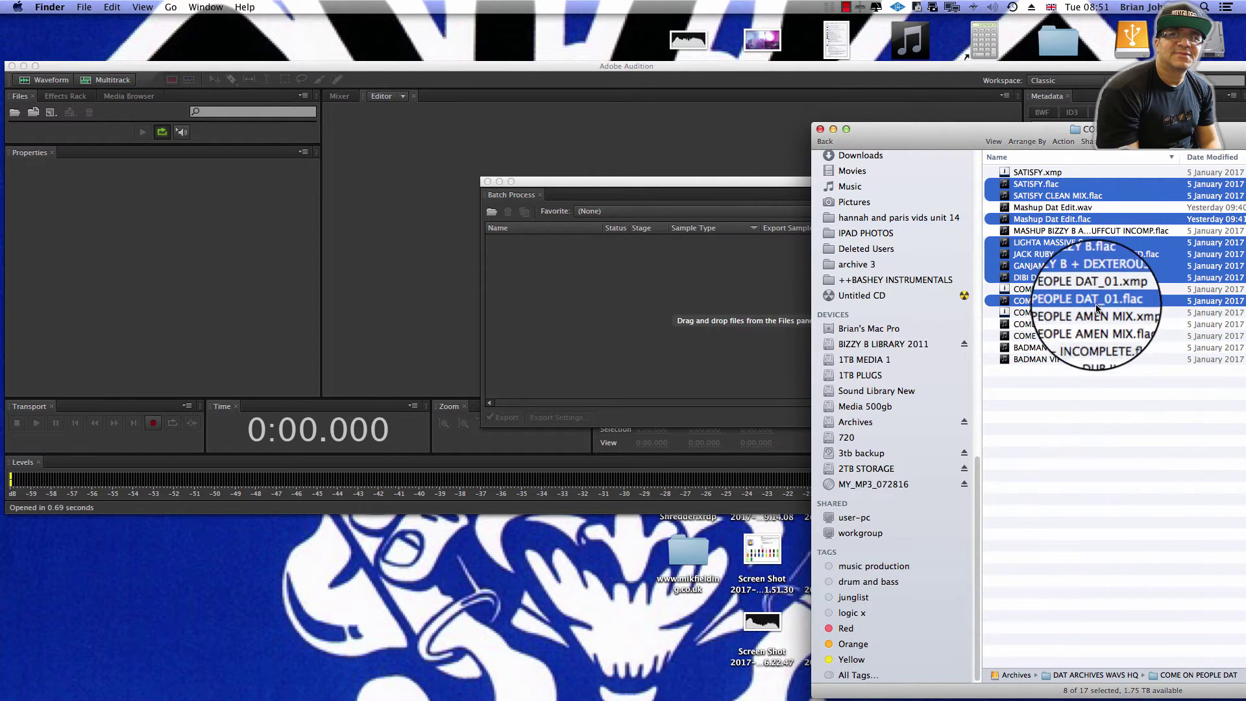
{"action": "left_click", "coordinate": [1122, 323], "text": "super"}
{"action": "left_click", "coordinate": [1116, 336], "text": "super"}
{"action": "left_click", "coordinate": [1102, 347], "text": "super"}
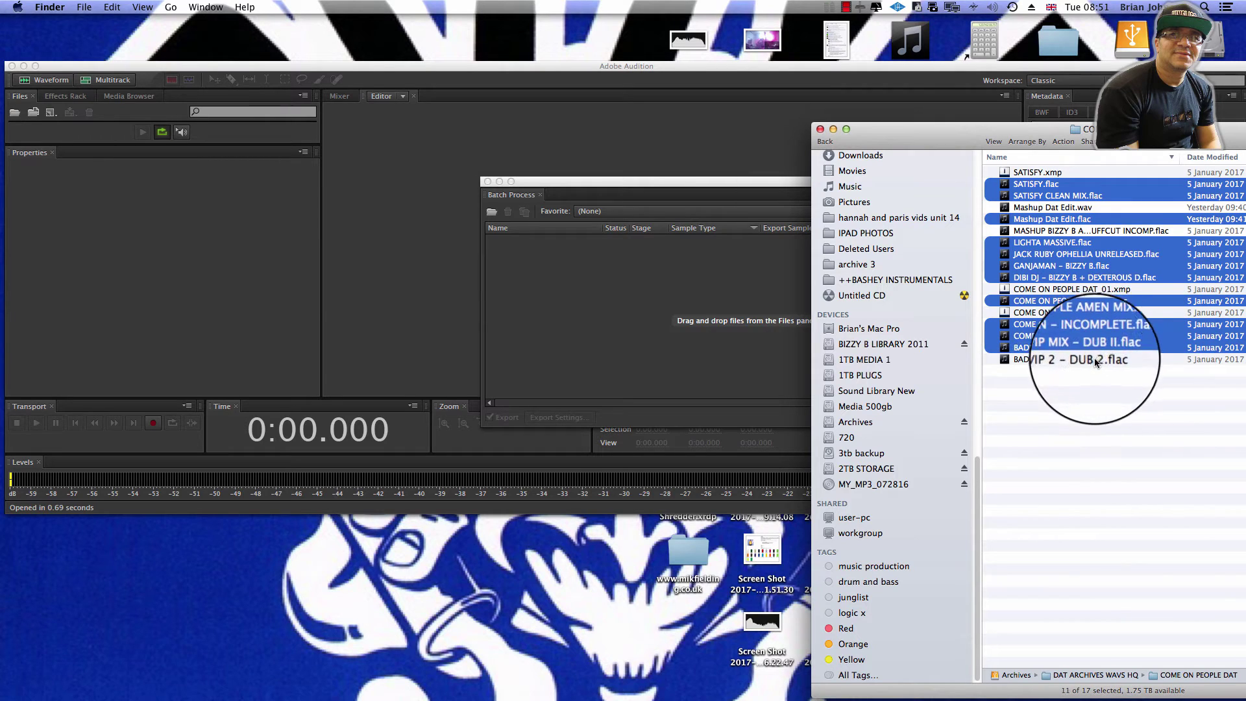
{"action": "left_click", "coordinate": [1093, 359], "text": "super"}
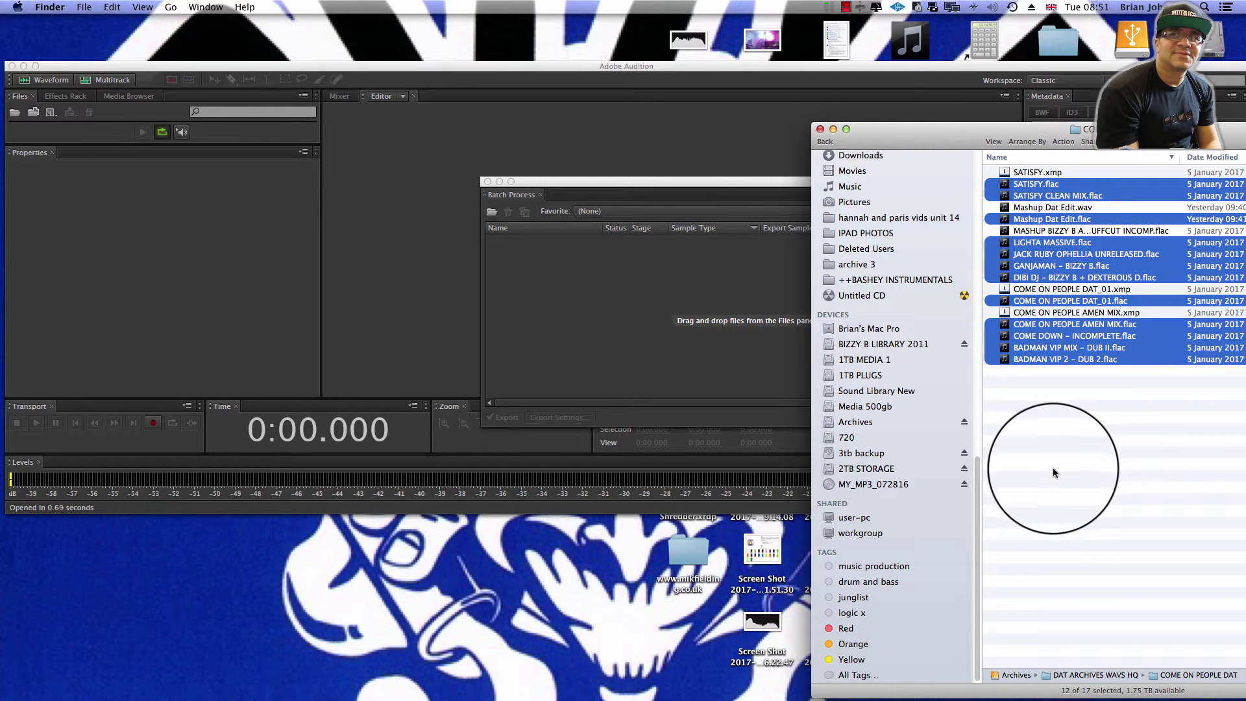
{"action": "left_click_drag", "start_coordinate": [1009, 190], "coordinate": [1057, 399]}
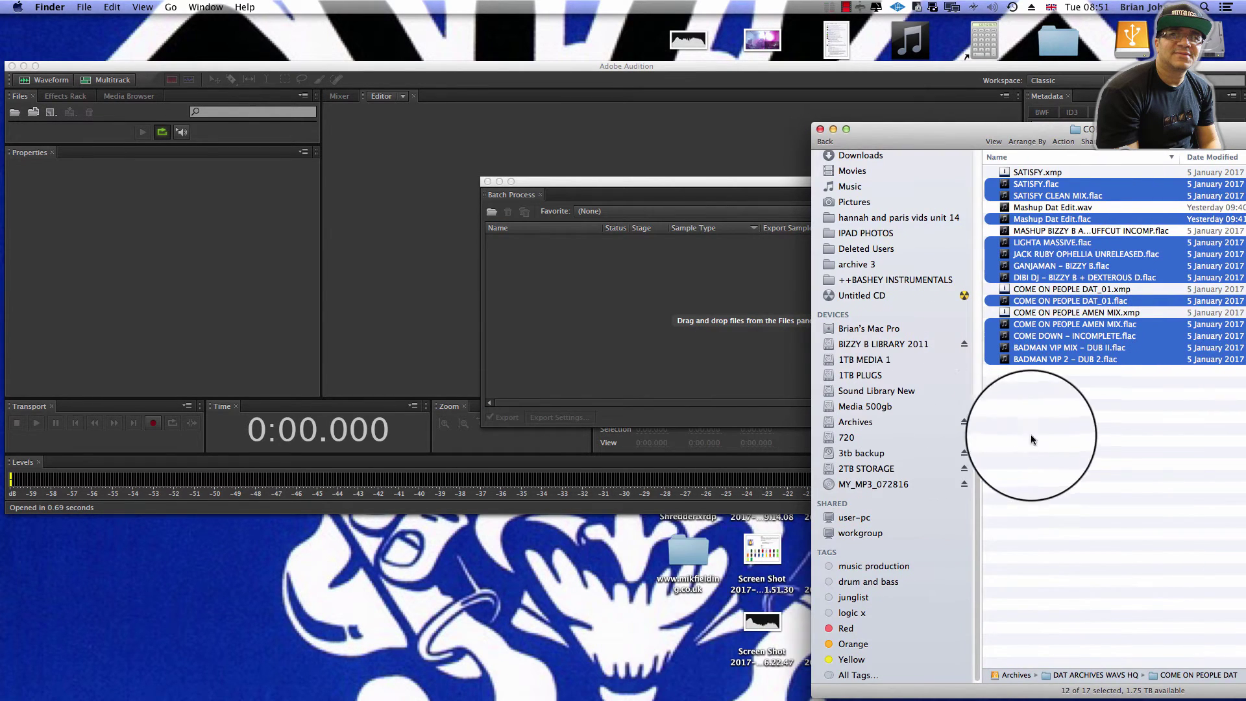
{"action": "left_click", "coordinate": [1032, 433]}
Add SATISFY.flac from the Finder folder to the batch process list and return to Audition.
{"action": "left_click", "coordinate": [1009, 185]}
{"action": "left_click_drag", "start_coordinate": [1009, 185], "coordinate": [662, 278]}
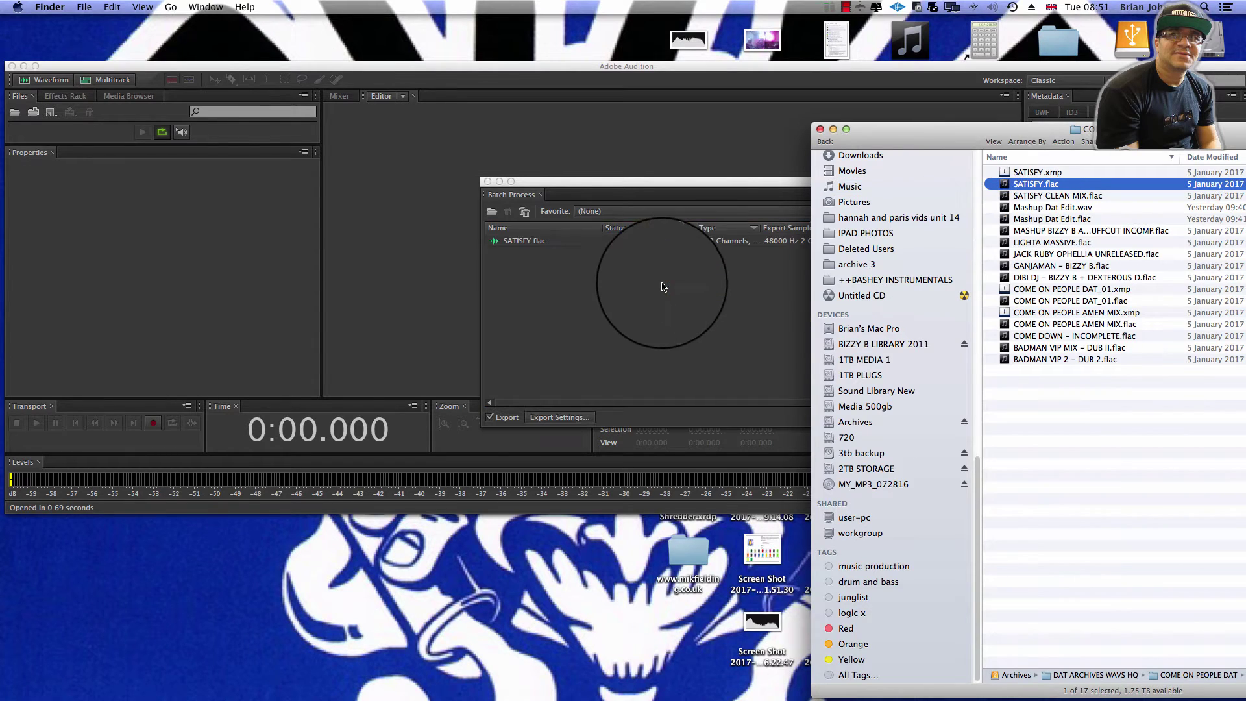
{"action": "left_click", "coordinate": [693, 242]}
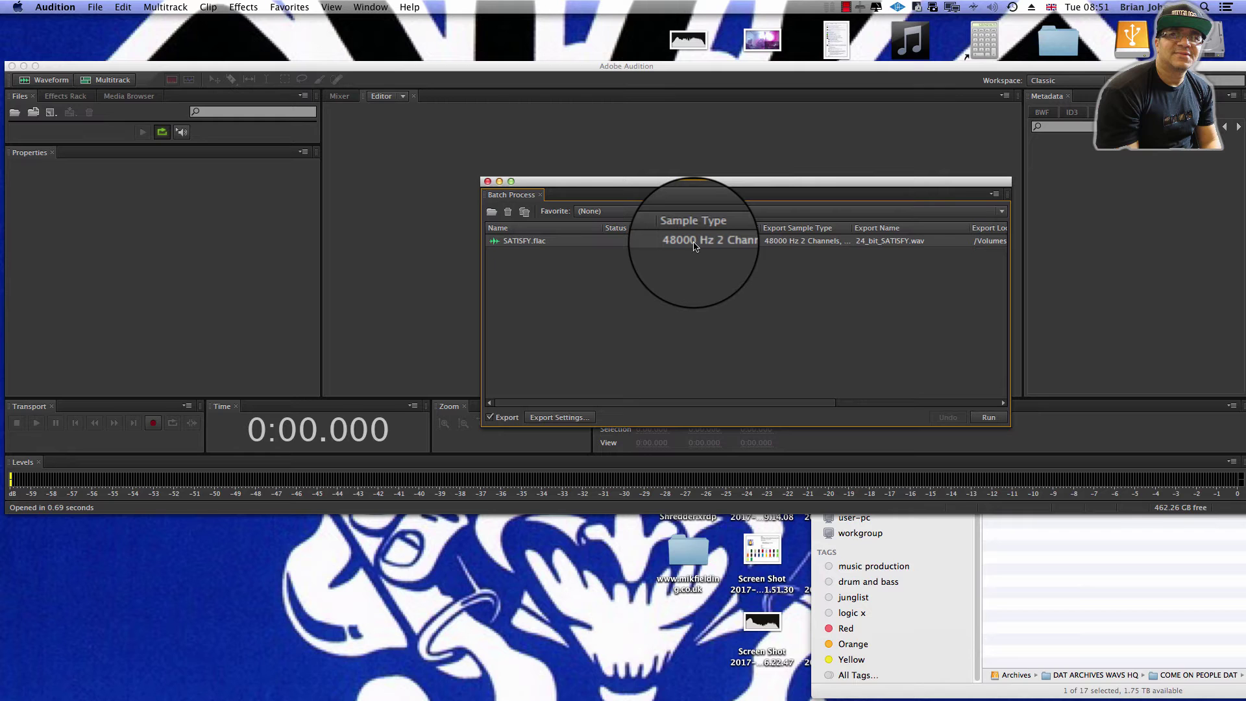
Open the batch export settings, move the dialog clear of the file list, and select the 24_bit file name prefix.
{"action": "left_click", "coordinate": [553, 418]}
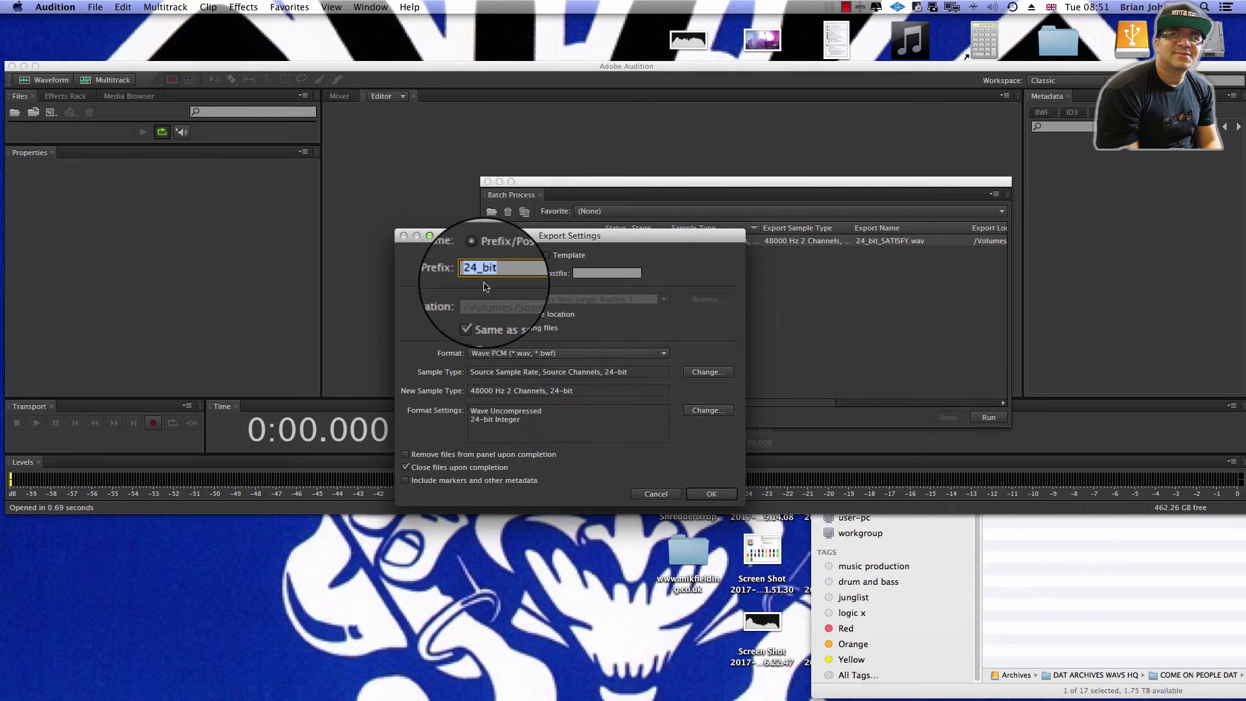
{"action": "left_click_drag", "start_coordinate": [507, 238], "coordinate": [517, 420]}
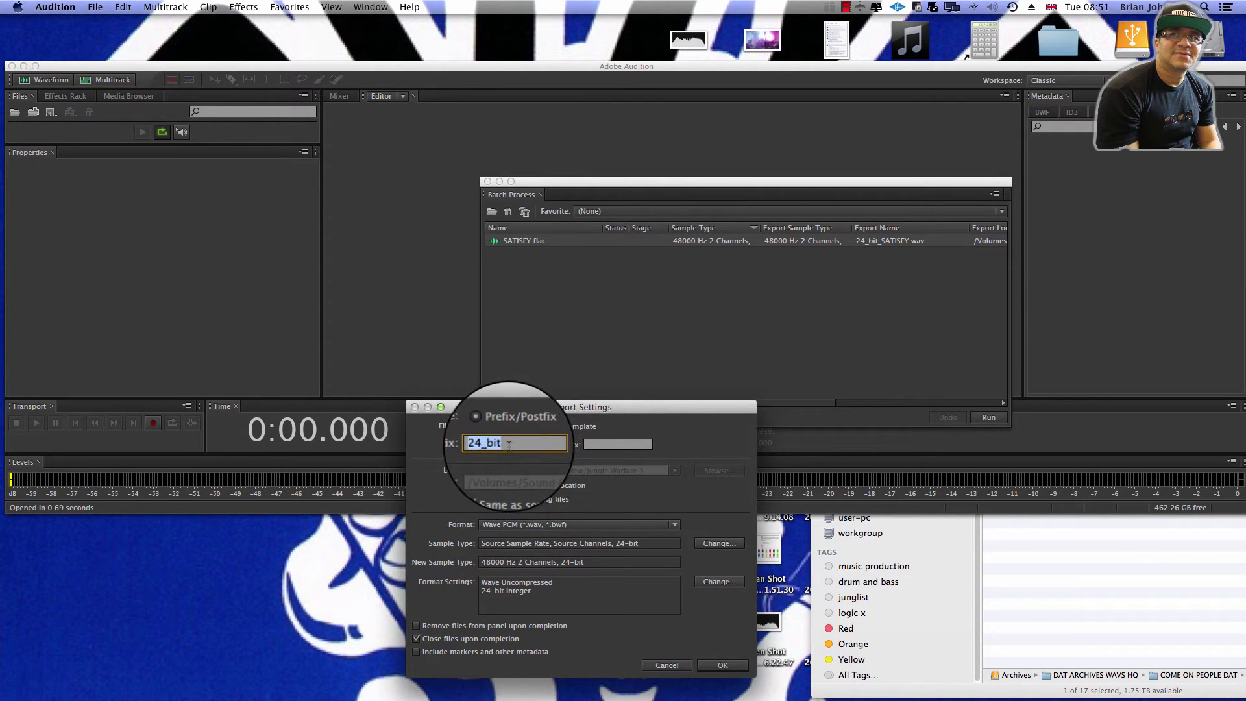
{"action": "left_click", "coordinate": [504, 444]}
{"action": "double_click", "coordinate": [504, 445]}
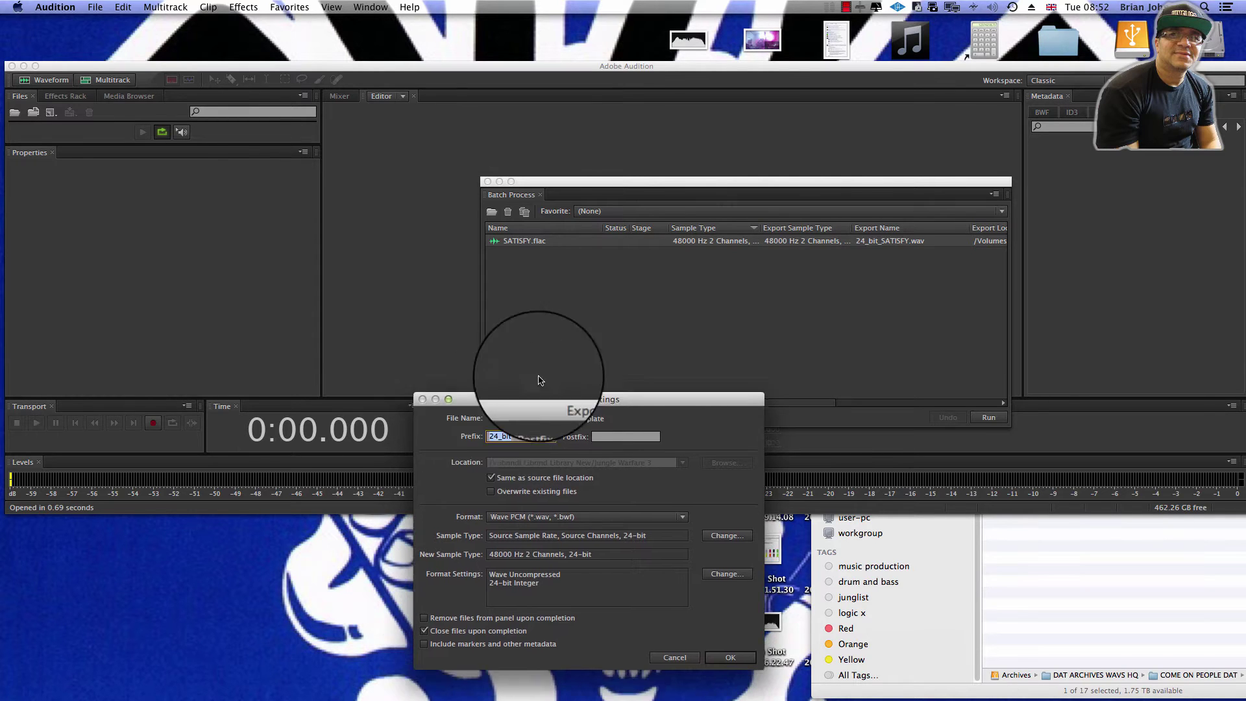
{"action": "left_click_drag", "start_coordinate": [545, 407], "coordinate": [848, 203]}
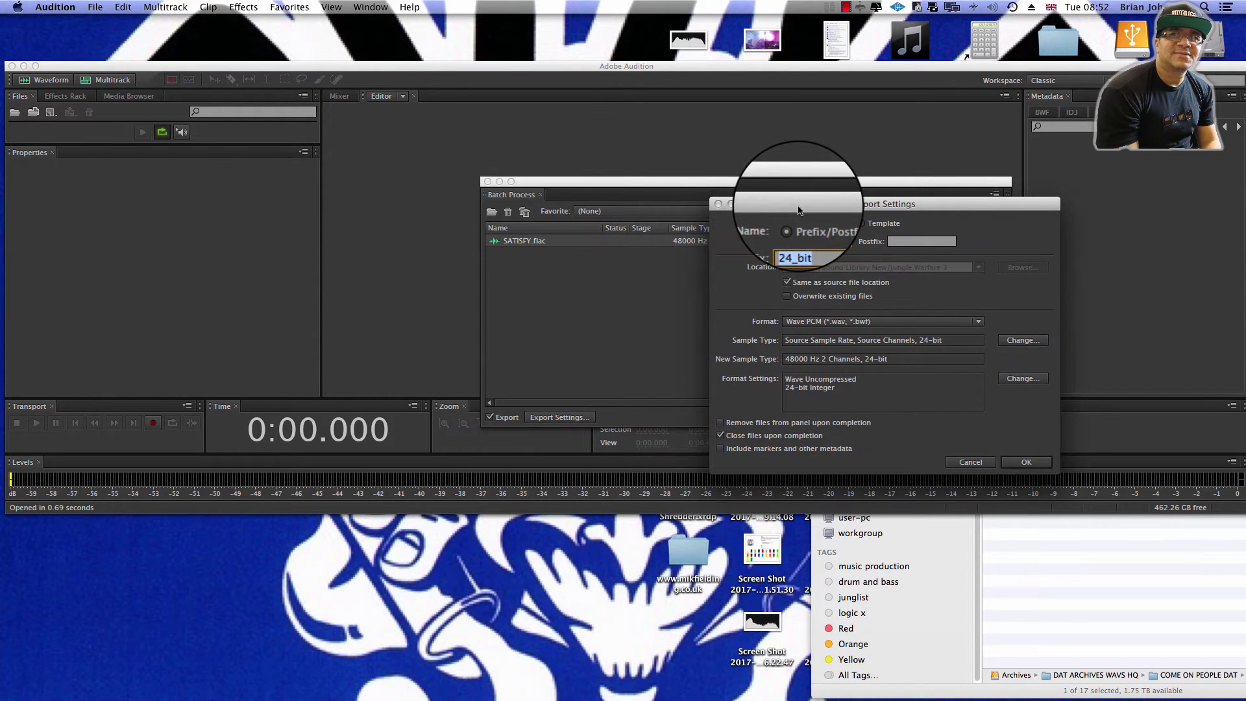
{"action": "left_click", "coordinate": [814, 241]}
{"action": "key", "text": "Tab"}
{"action": "left_click", "coordinate": [812, 242]}
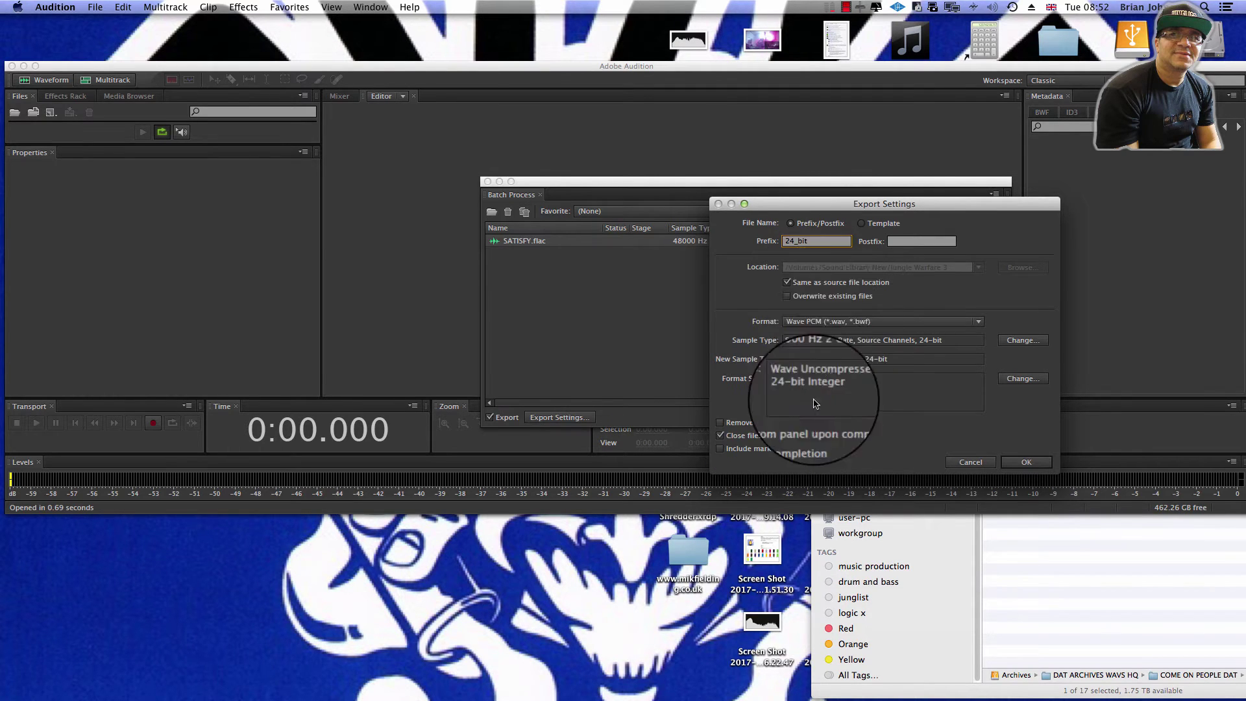
{"action": "double_click", "coordinate": [818, 241]}
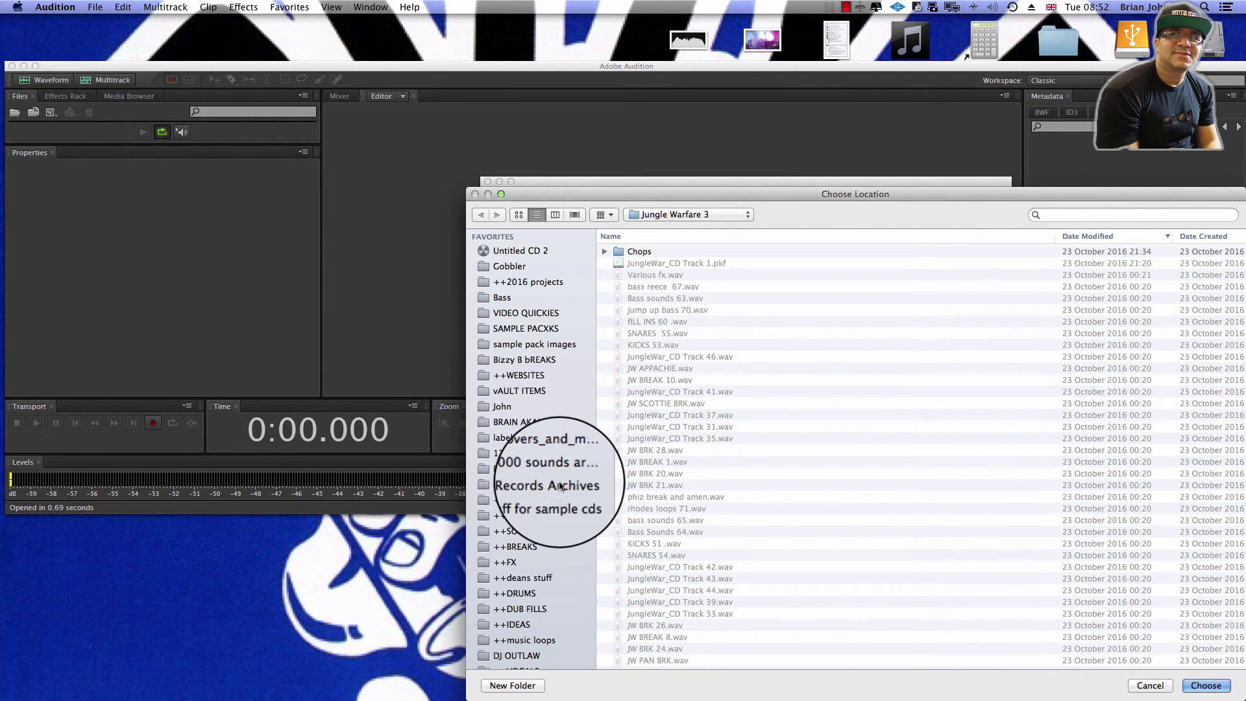
Browse for the export location in Archives, opening DAT ARCHIVES WAVS HQ and its COME ON PEOPLE DAT folder.
{"action": "scroll", "coordinate": [560, 484], "scroll_direction": "down", "scroll_amount": 10}
{"action": "left_click", "coordinate": [522, 539]}
{"action": "double_click", "coordinate": [639, 253]}
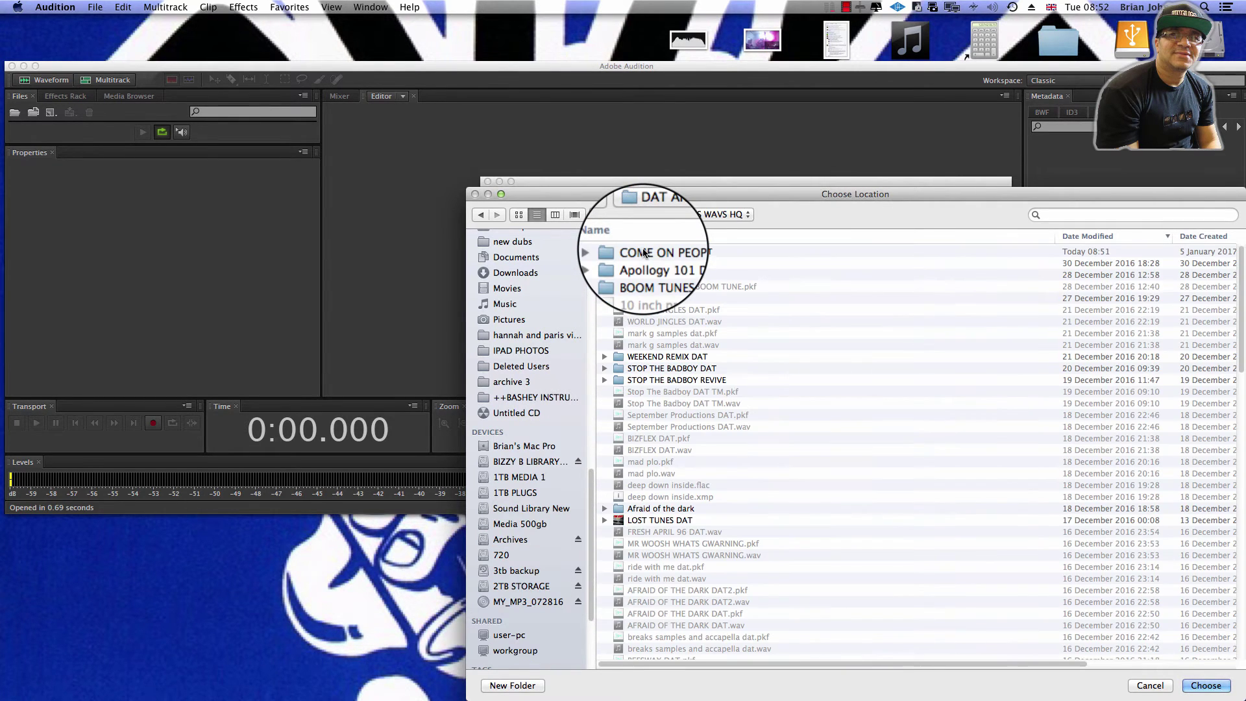
{"action": "double_click", "coordinate": [642, 252]}
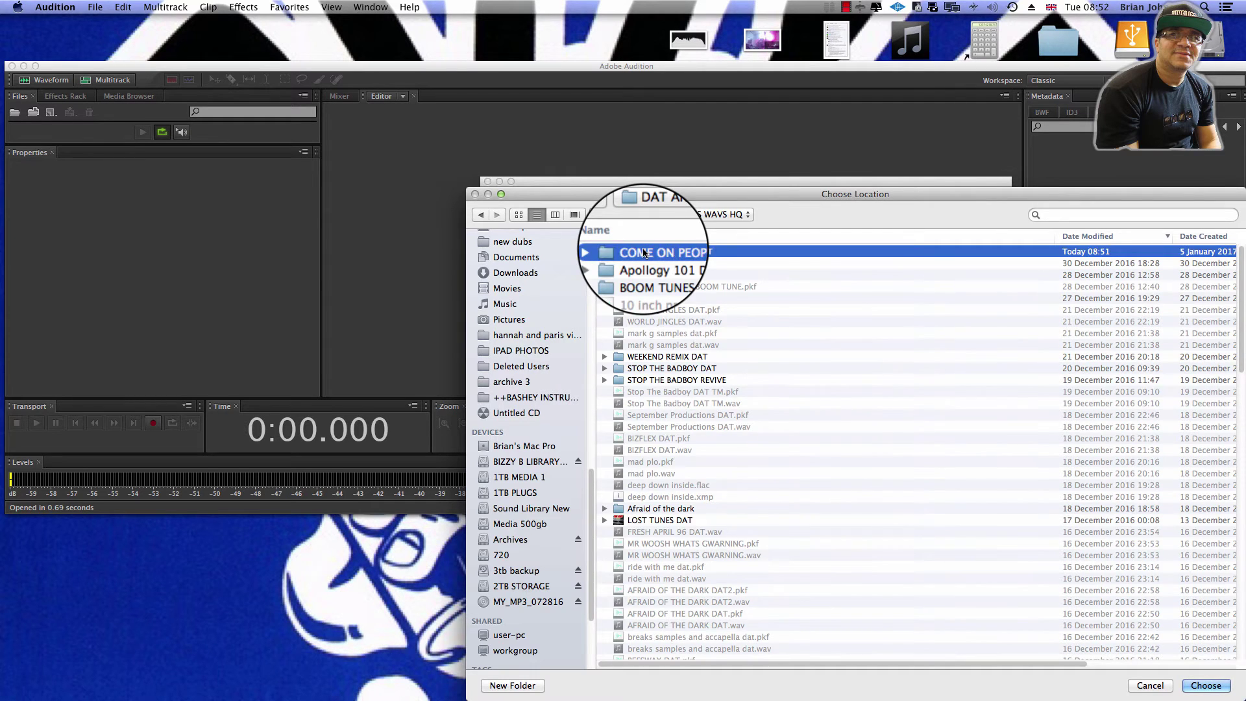
Create a folder named WAV VERSION inside COME ON PEOPLE DAT and choose it as the export location.
{"action": "left_click", "coordinate": [522, 685]}
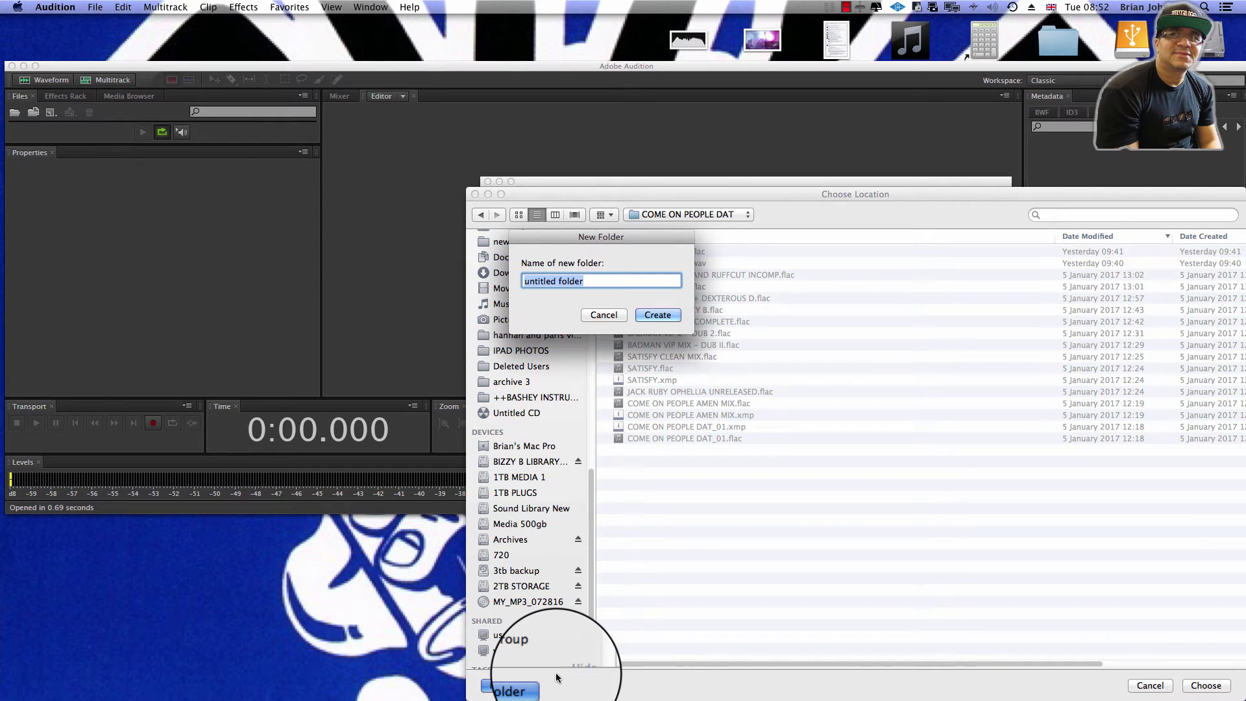
{"action": "type", "text": "WAV VERSION"}
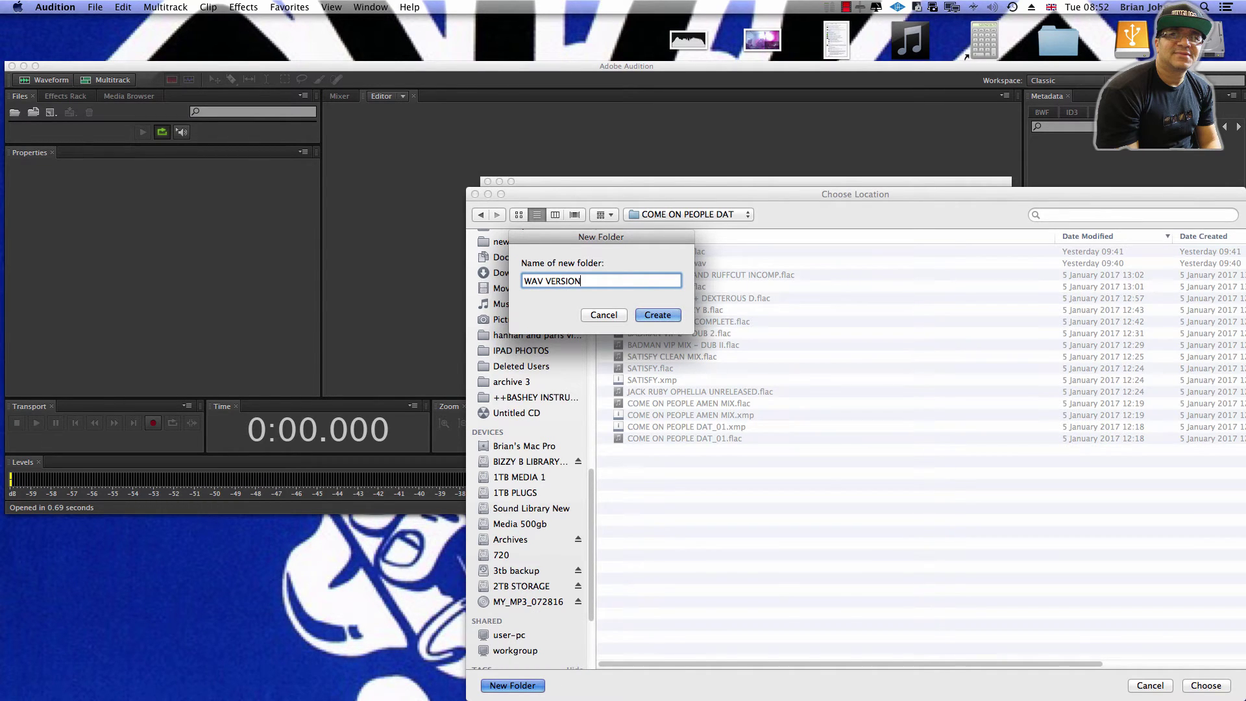
{"action": "left_click", "coordinate": [672, 316]}
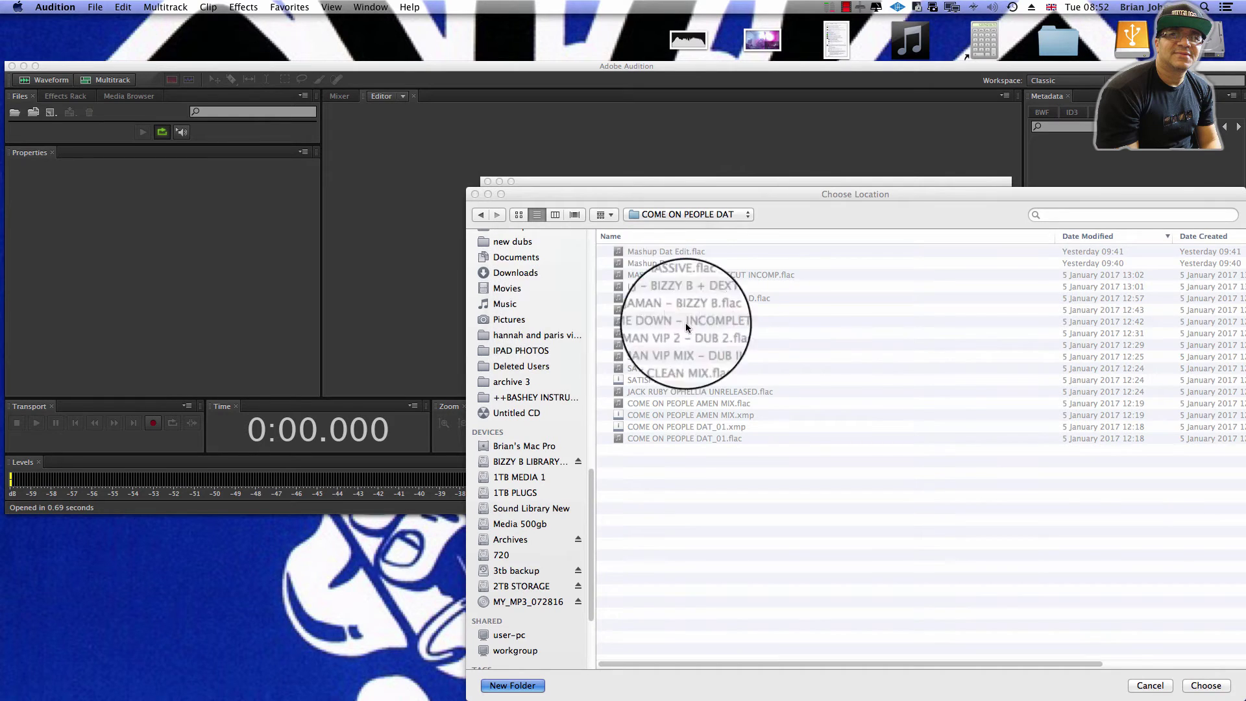
{"action": "left_click", "coordinate": [1200, 686]}
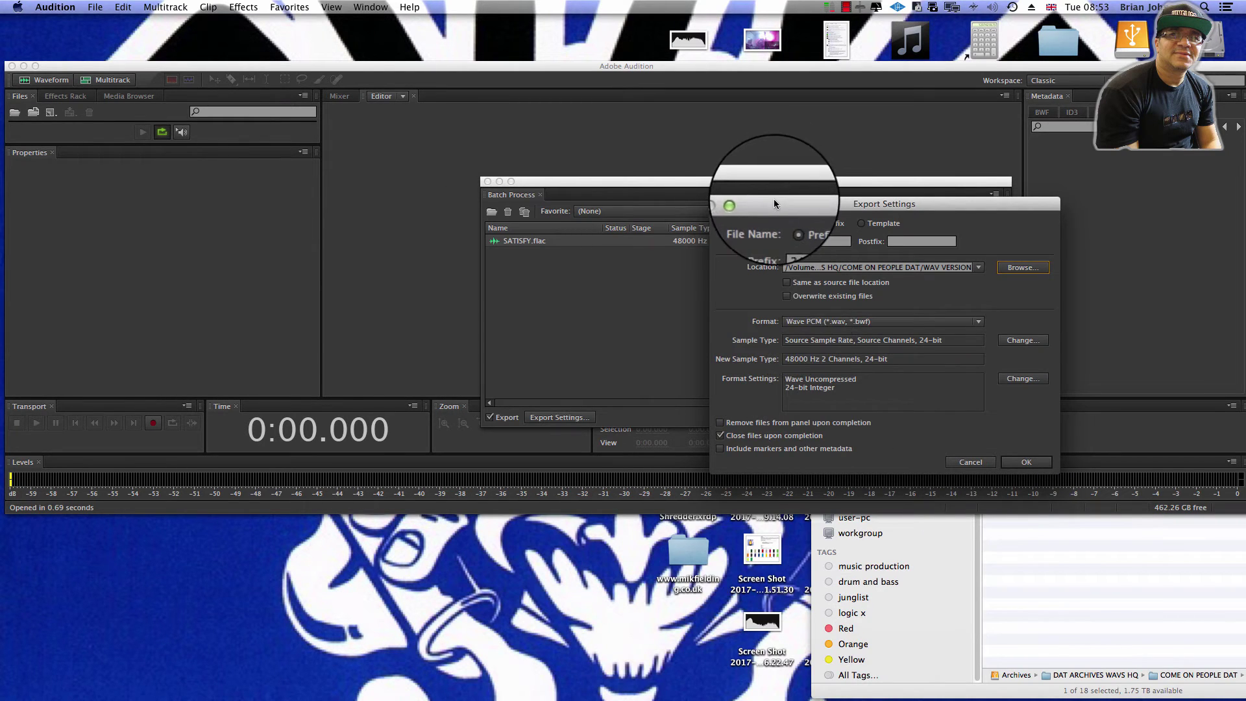
{"action": "left_click_drag", "start_coordinate": [773, 203], "coordinate": [533, 231]}
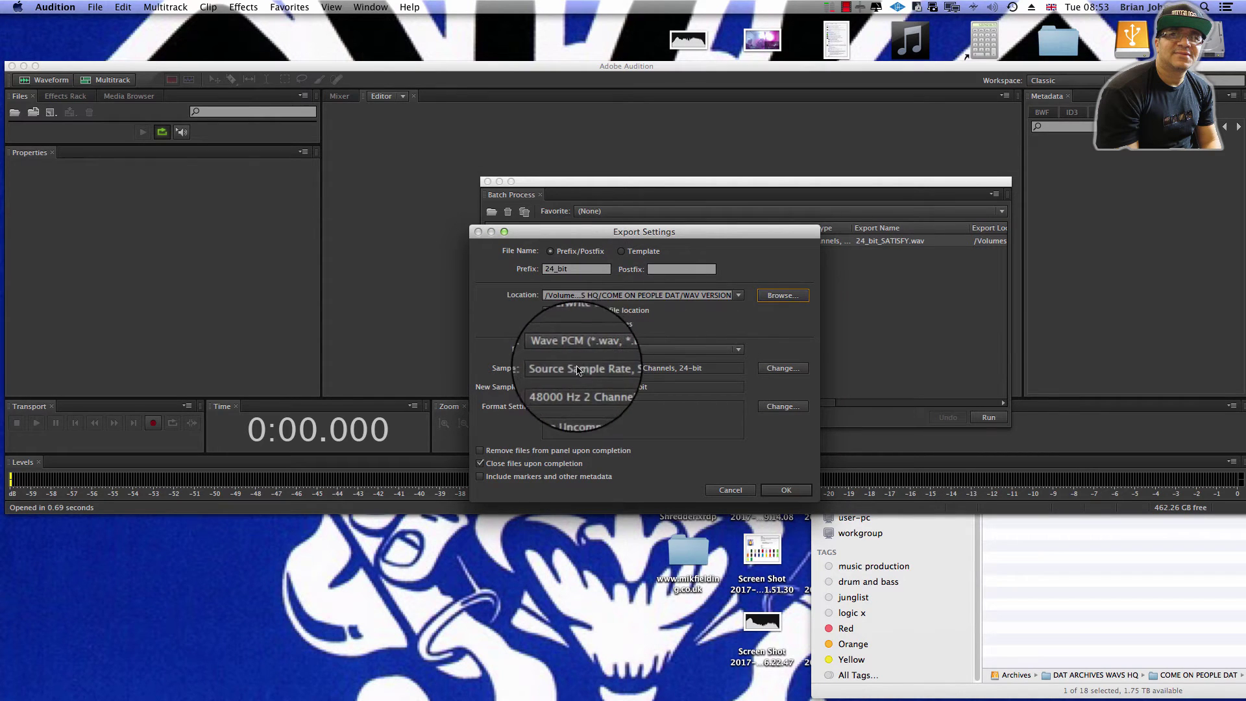
Clear the 24_bit file name prefix and turn off closing files upon completion in the export settings.
{"action": "double_click", "coordinate": [543, 269]}
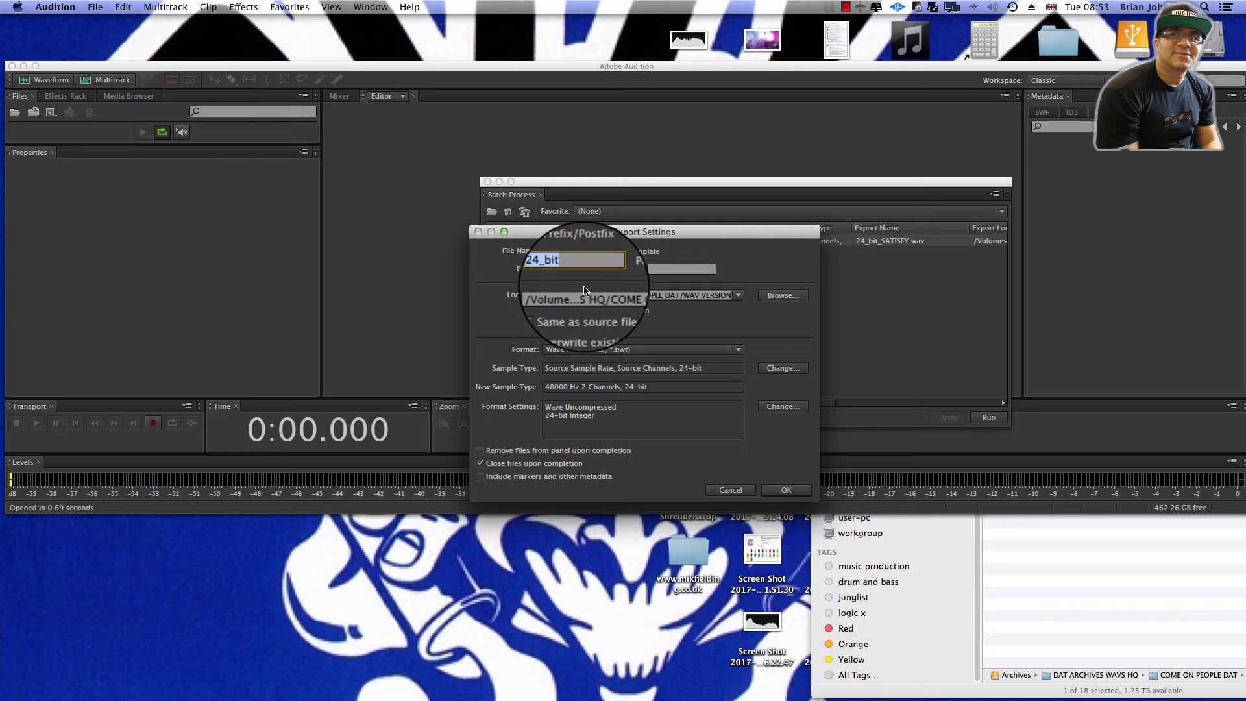
{"action": "key", "text": "BackSpace"}
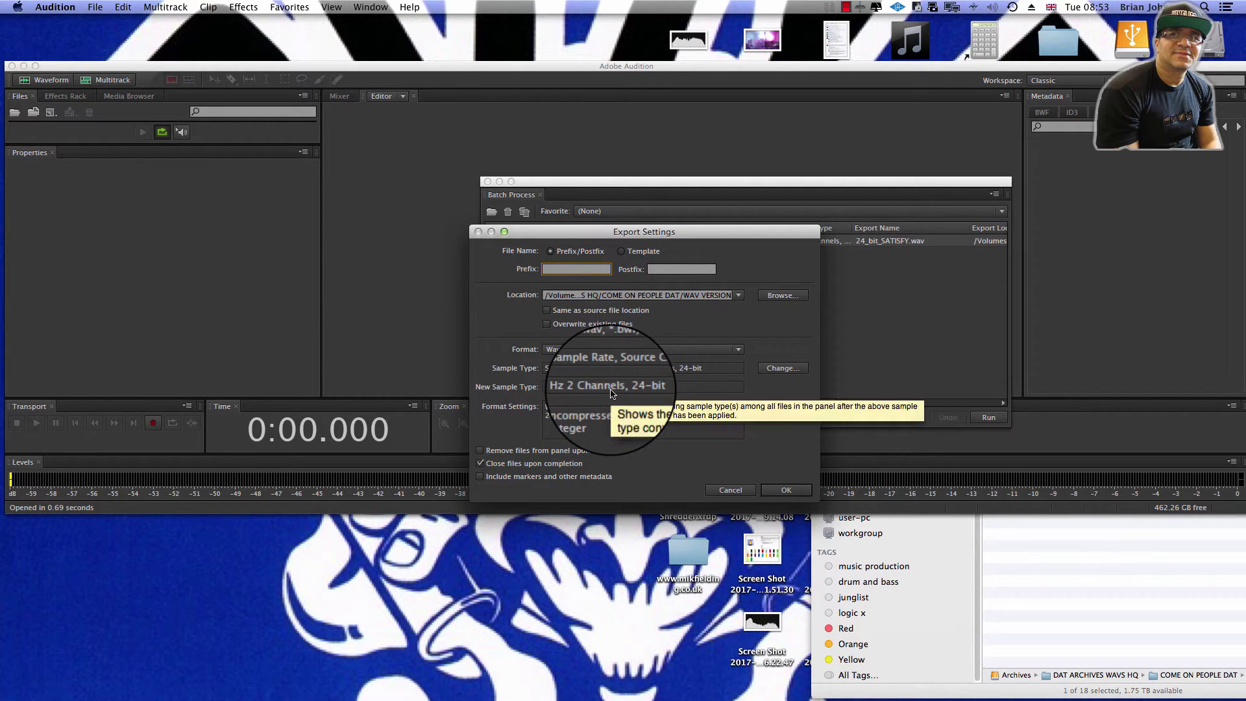
{"action": "left_click", "coordinate": [532, 463]}
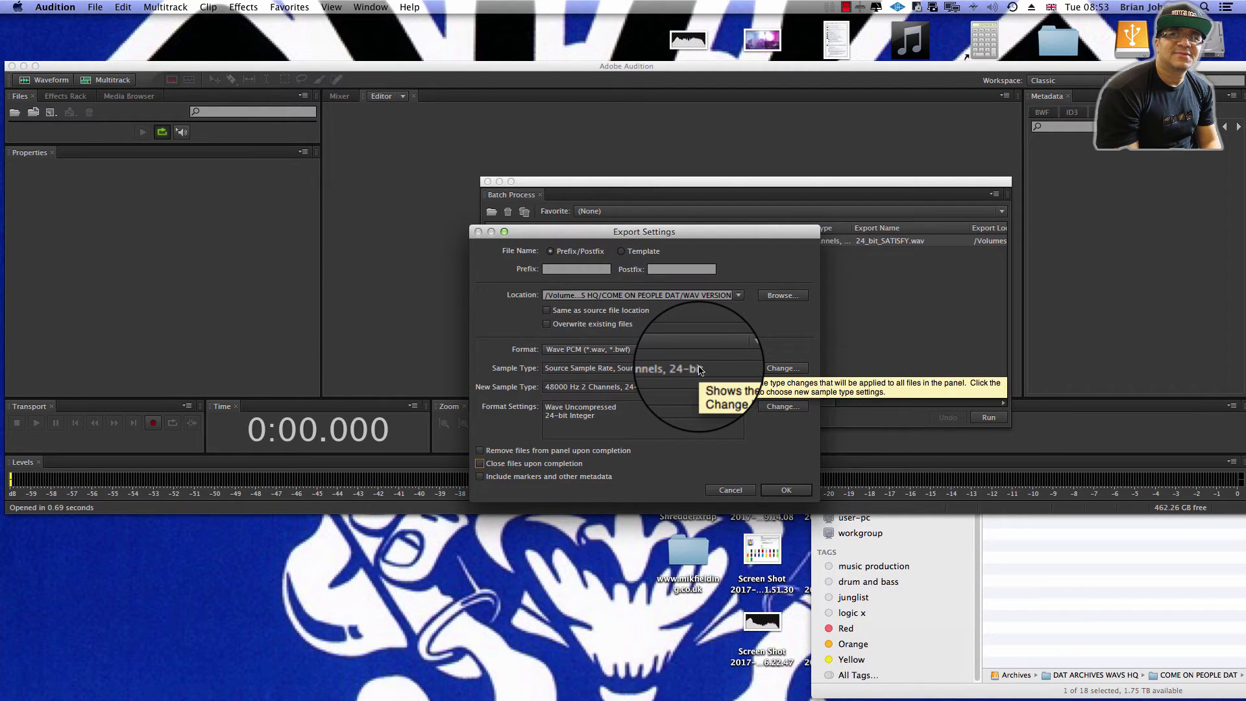
Move the export settings clear of the file list and change the export sample type's bit depth to 16.
{"action": "left_click_drag", "start_coordinate": [618, 232], "coordinate": [800, 318]}
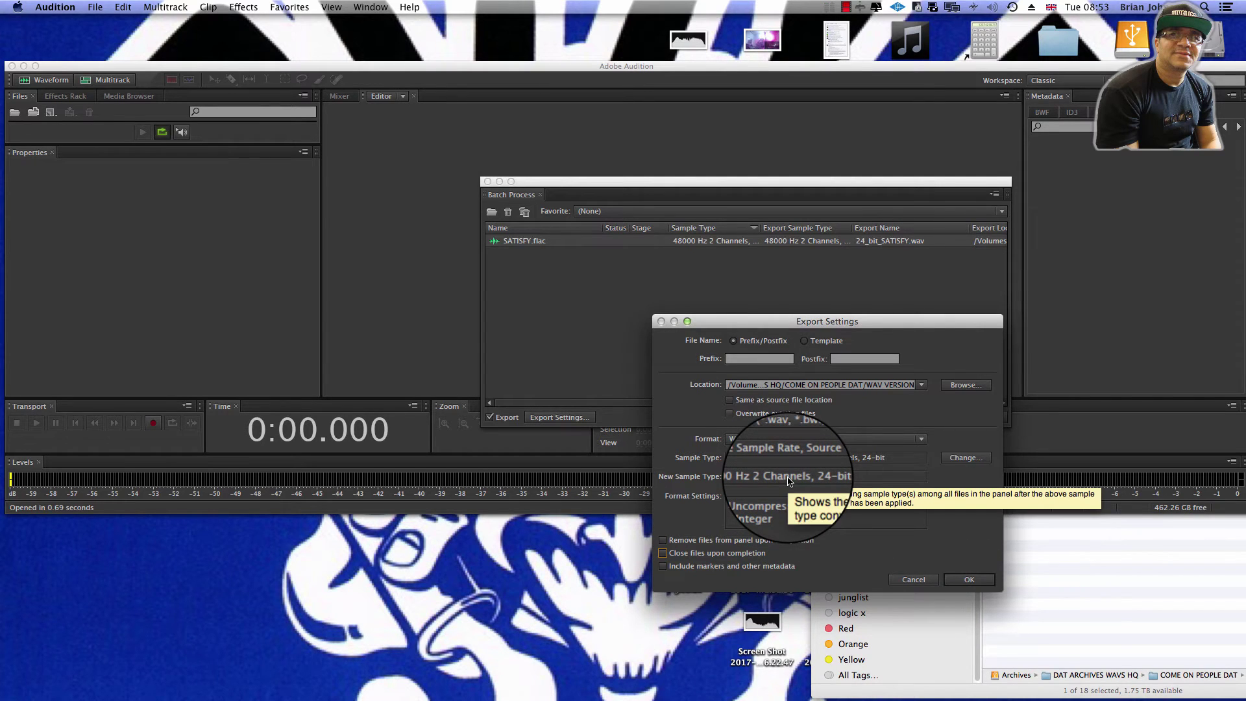
{"action": "left_click", "coordinate": [965, 457]}
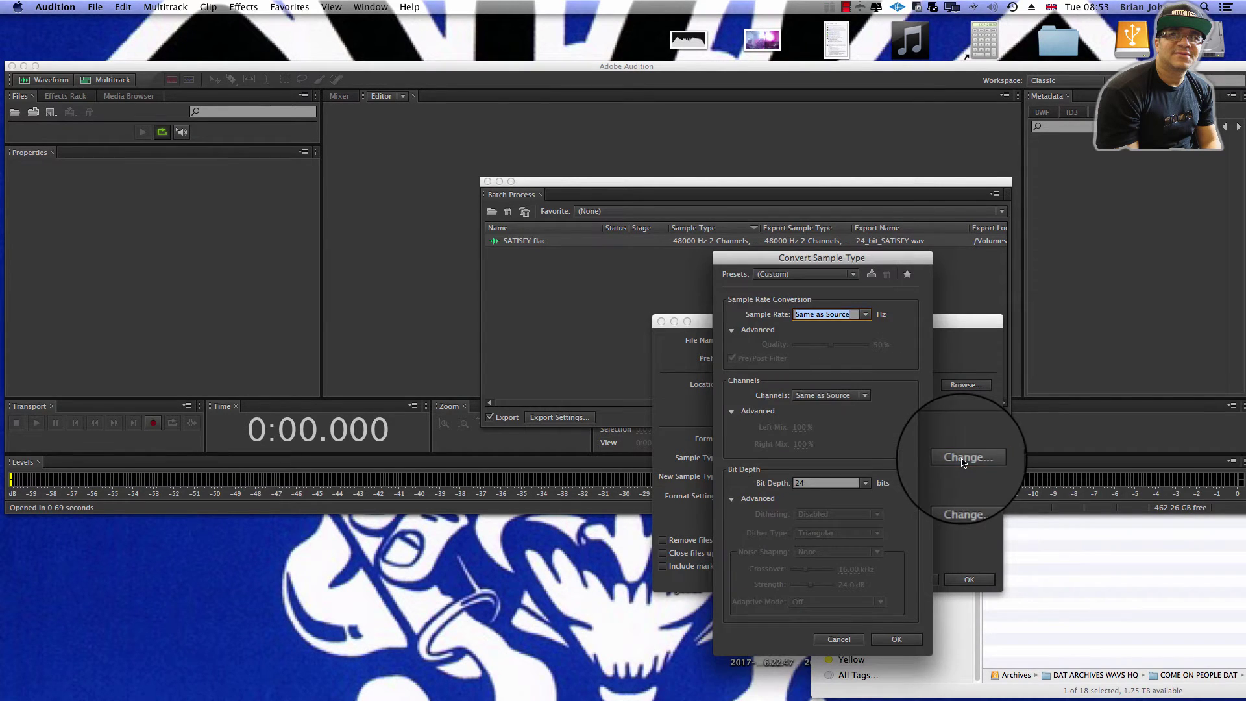
{"action": "left_click", "coordinate": [863, 484]}
{"action": "left_click", "coordinate": [840, 509]}
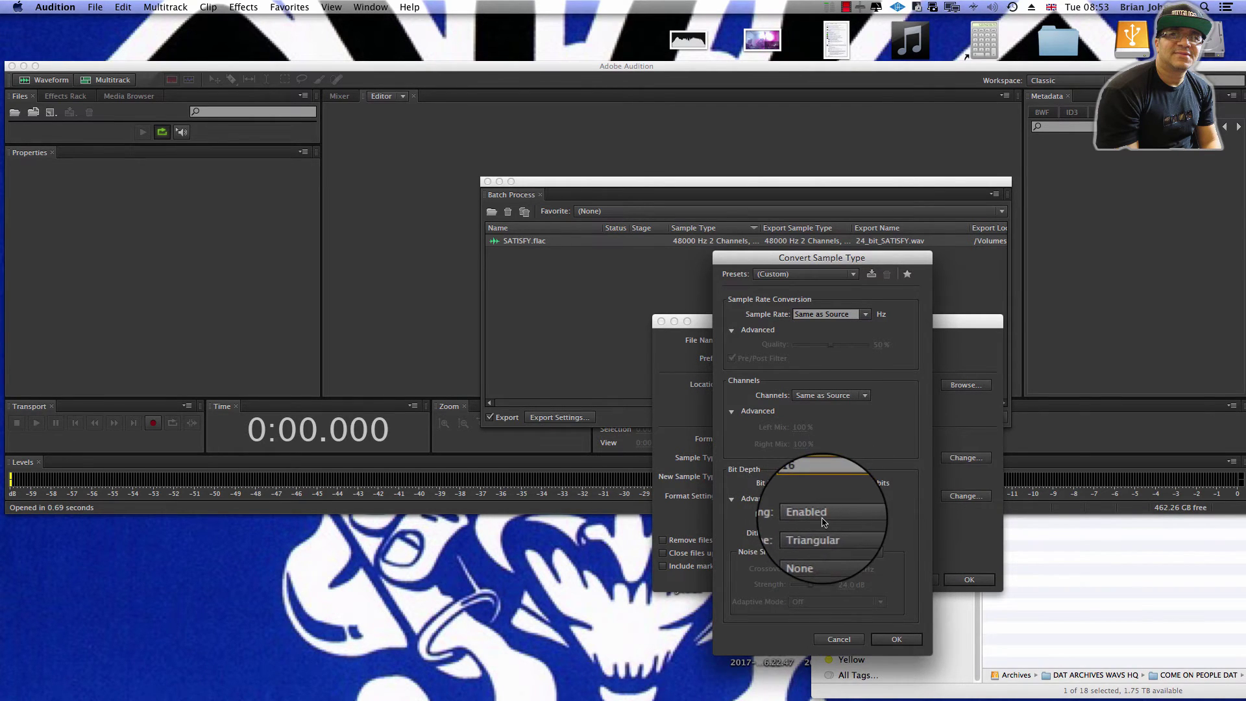
{"action": "left_click", "coordinate": [898, 639]}
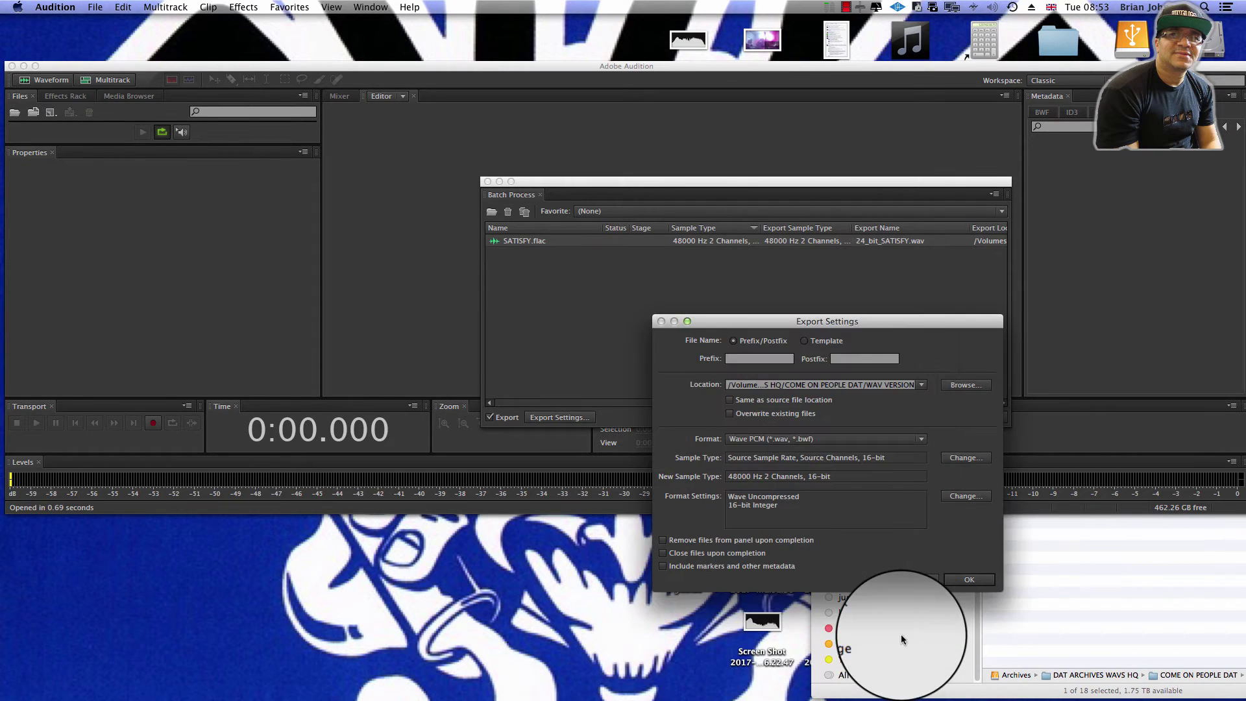
Run the batch export of SATISFY.flac with these settings and open the WAV VERSION folder in Finder.
{"action": "left_click", "coordinate": [970, 585]}
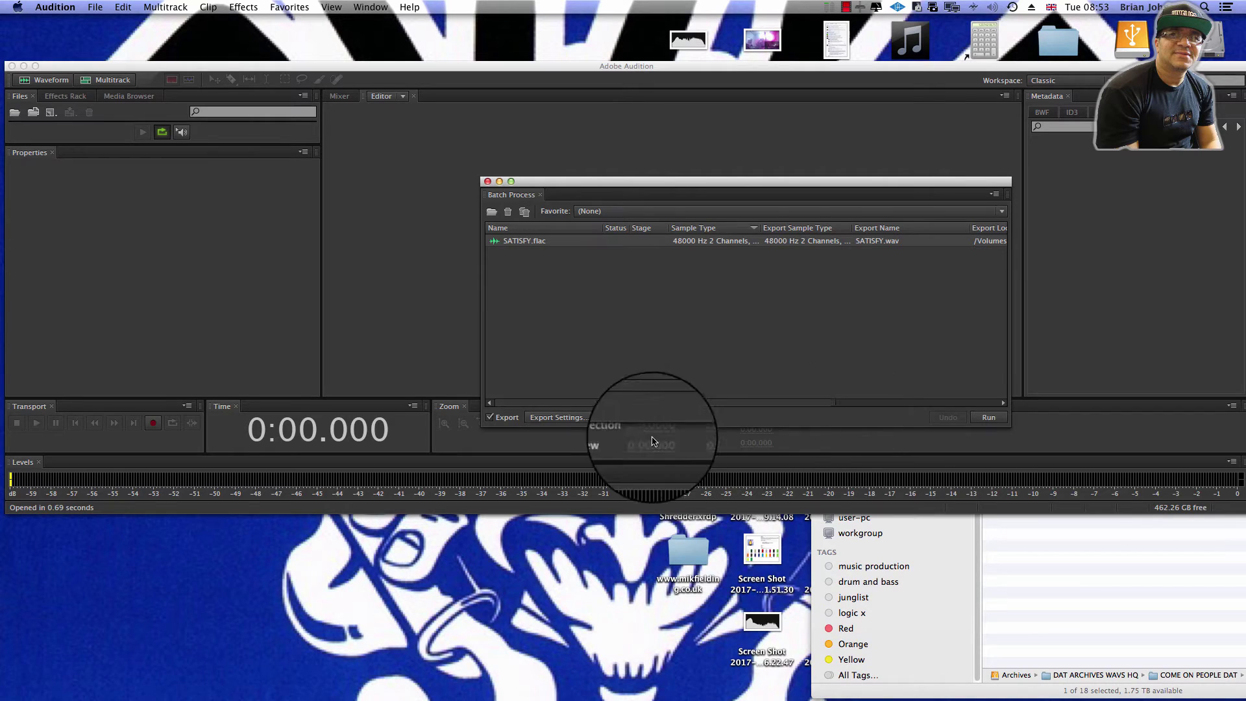
{"action": "left_click", "coordinate": [989, 413]}
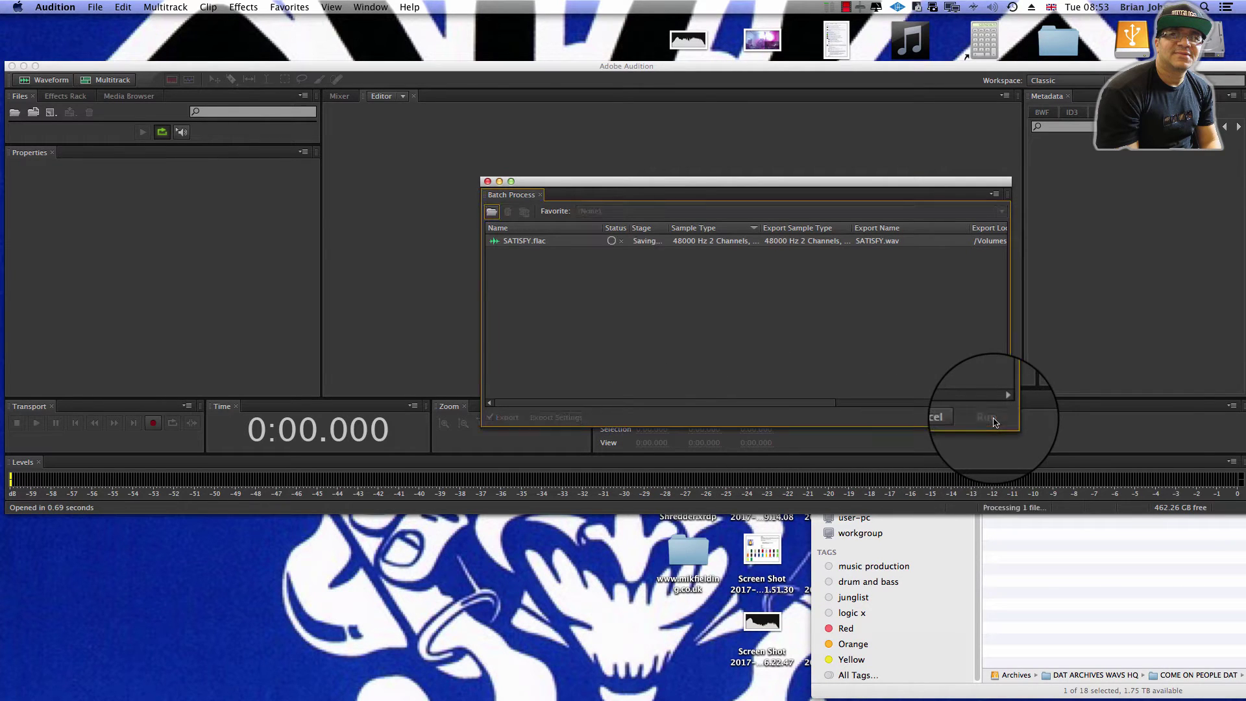
{"action": "left_click", "coordinate": [1031, 583]}
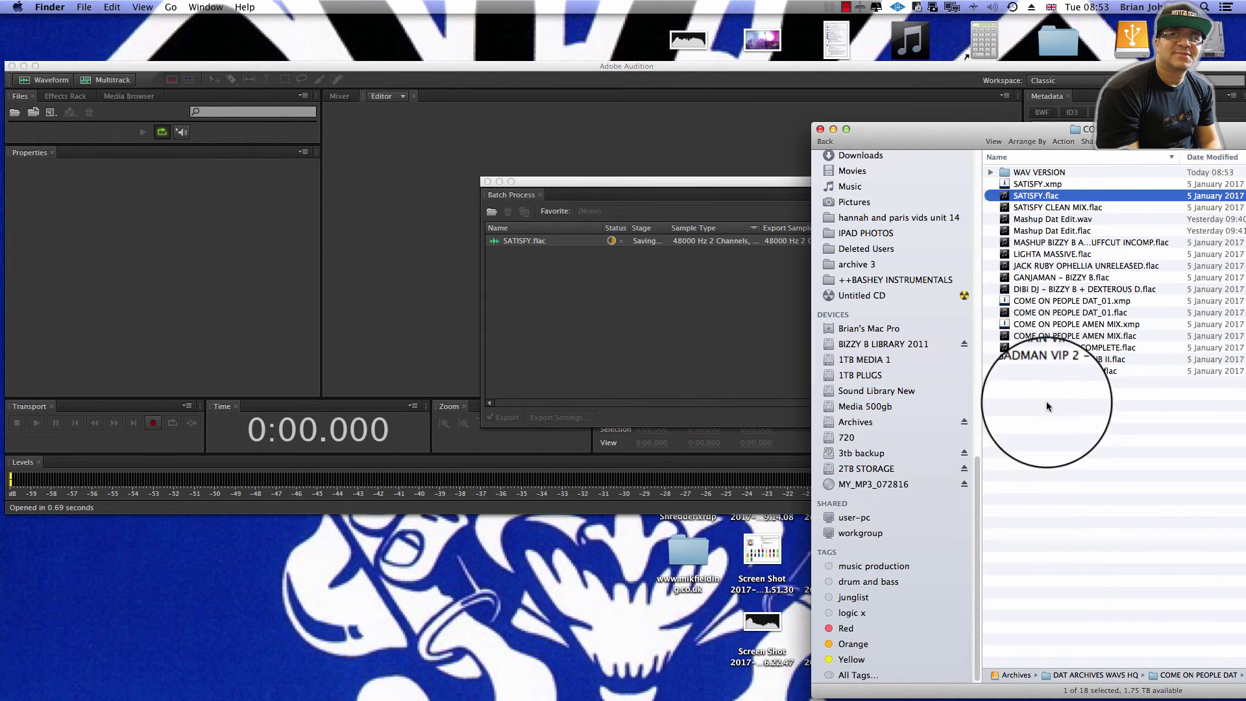
{"action": "double_click", "coordinate": [1018, 172]}
{"action": "left_click_drag", "start_coordinate": [913, 138], "coordinate": [766, 401]}
Preview the exported SATISFY.wav with Quick Look, listening at two points further into the track.
{"action": "left_click", "coordinate": [881, 441]}
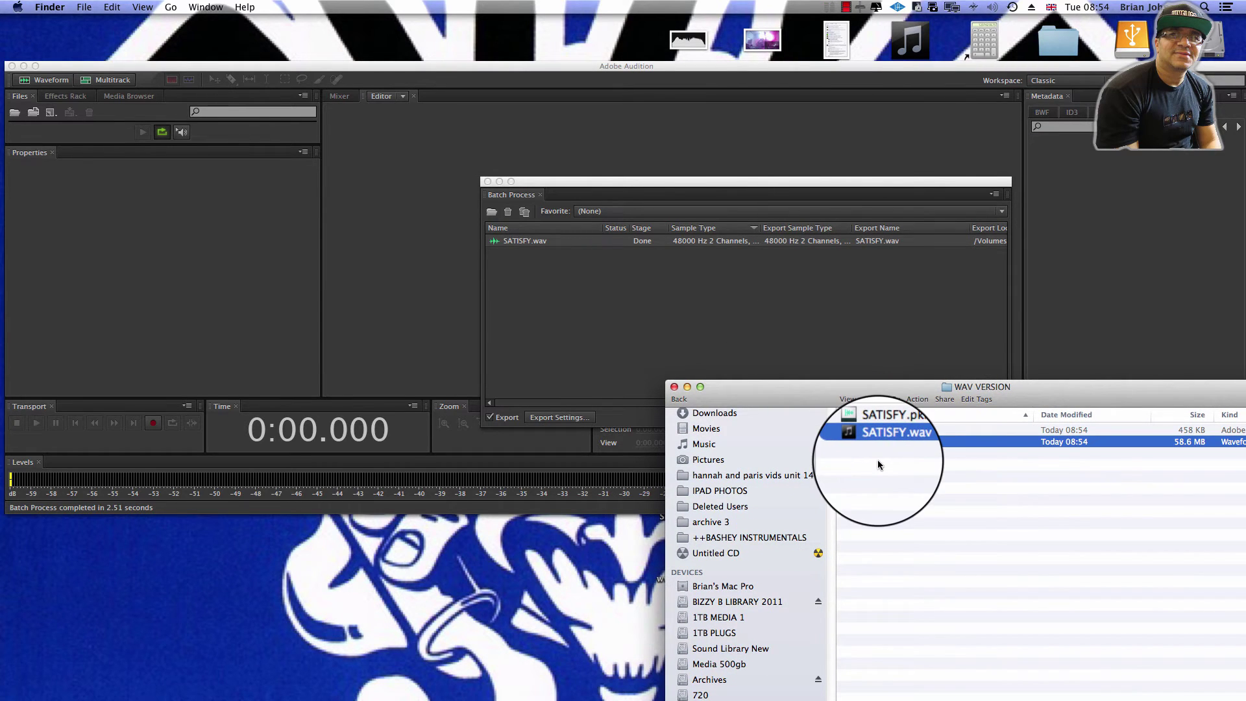
{"action": "key", "text": "space"}
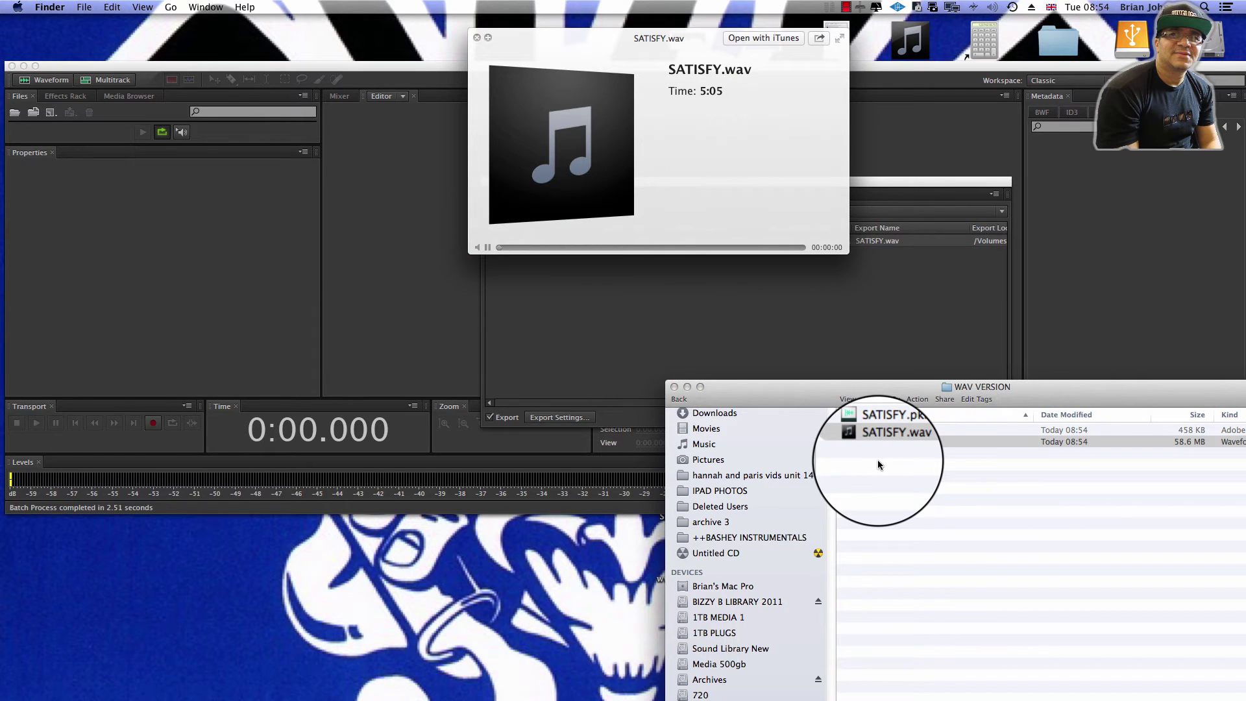
{"action": "left_click", "coordinate": [517, 247]}
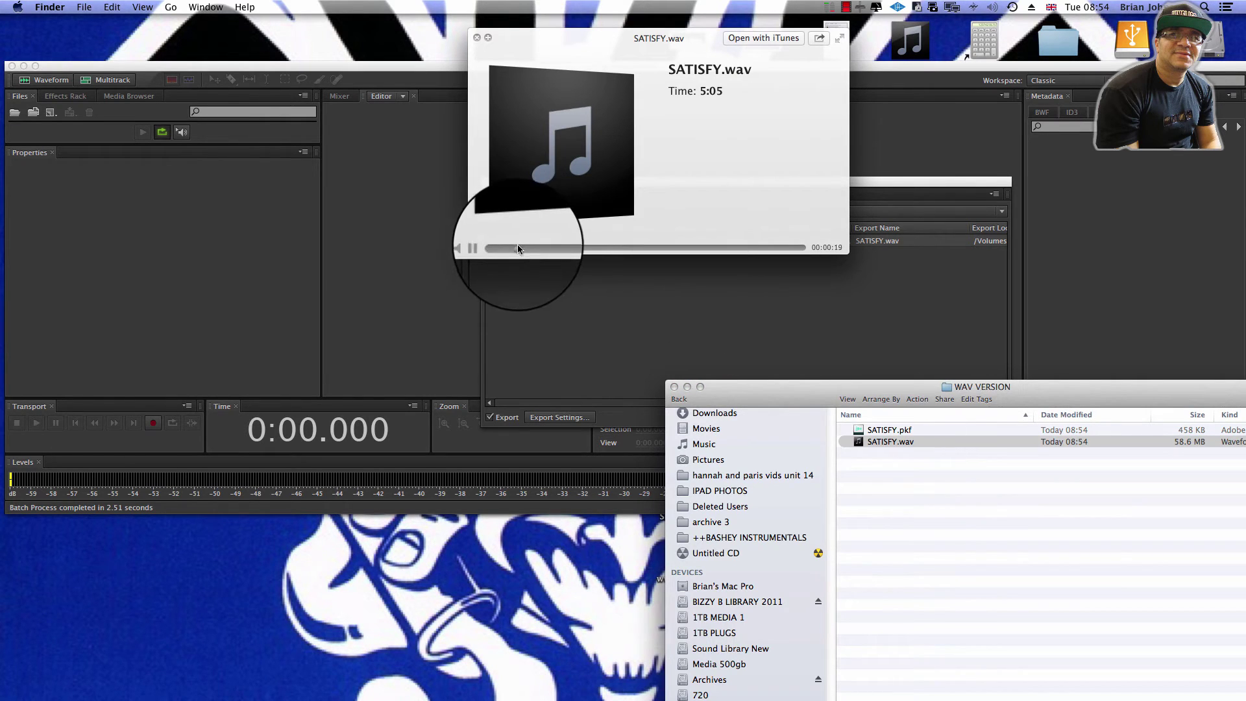
{"action": "left_click", "coordinate": [551, 247]}
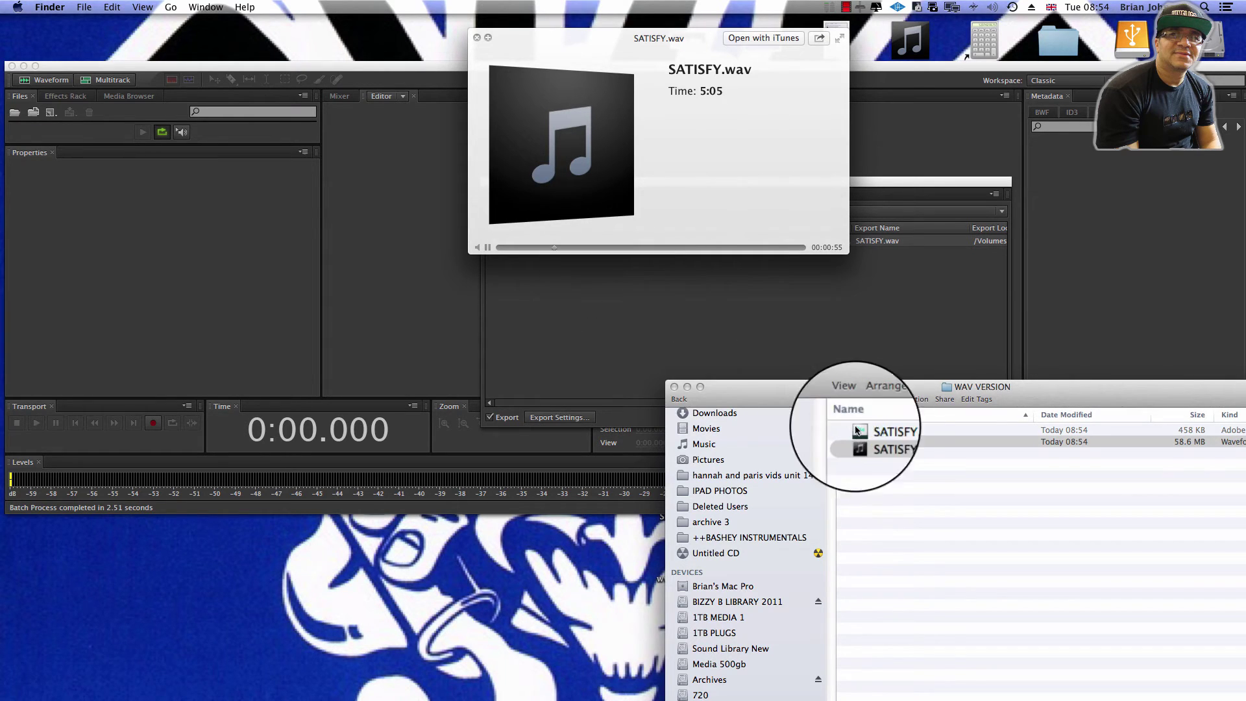
{"action": "key", "text": "space"}
Play SATISFY.flac from COME ON PEOPLE DAT in VLC from the beginning, declining Yate's automatic update checks.
{"action": "left_click", "coordinate": [681, 398]}
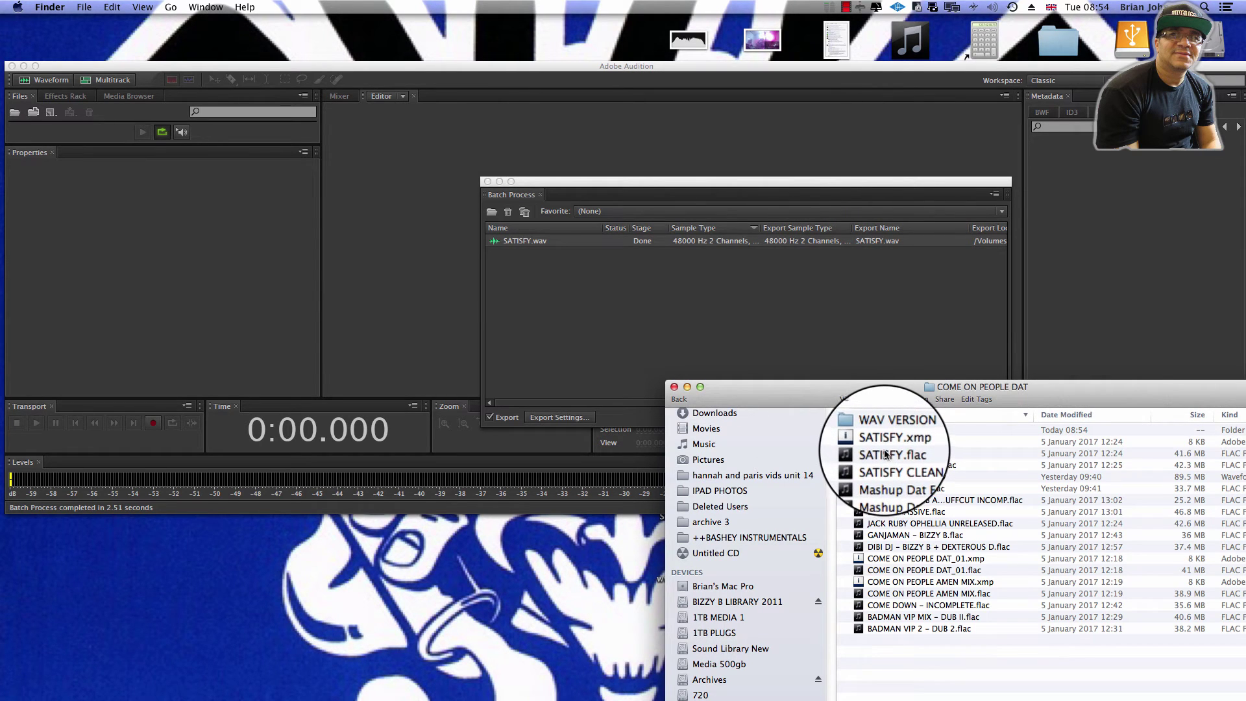
{"action": "right_click", "coordinate": [886, 454]}
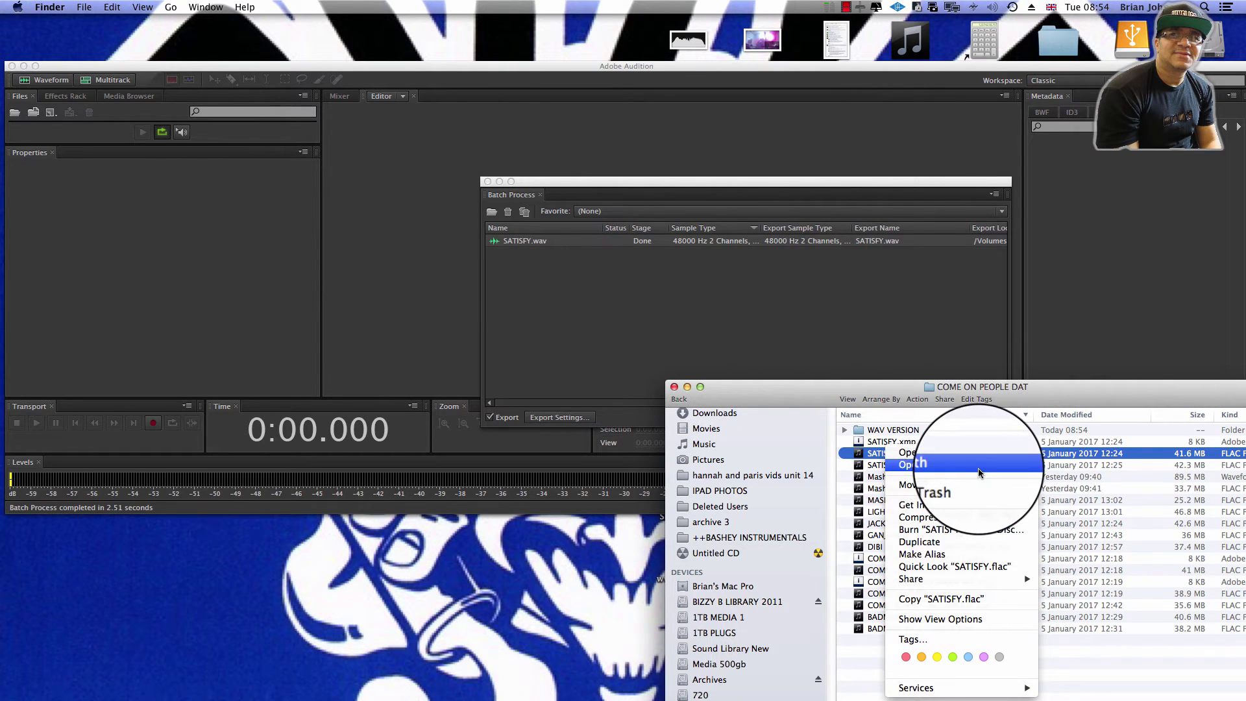
{"action": "mouse_move", "coordinate": [979, 467]}
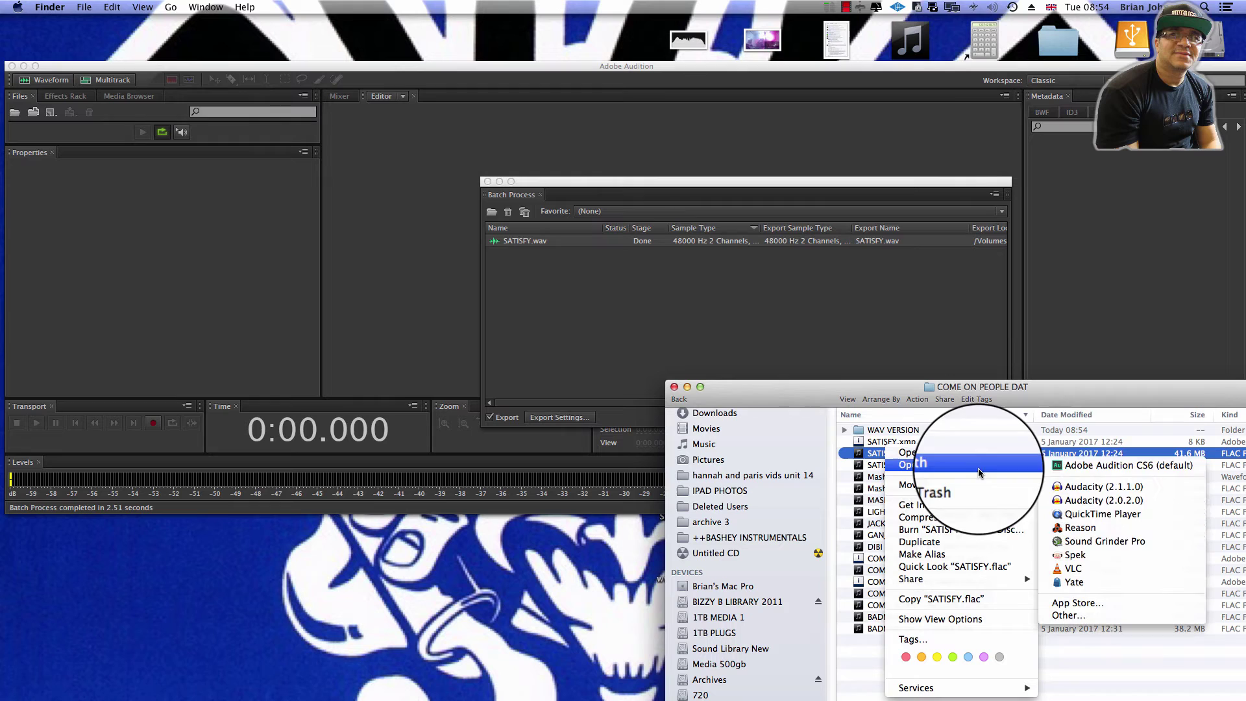
{"action": "left_click", "coordinate": [1115, 575]}
{"action": "right_click", "coordinate": [880, 453]}
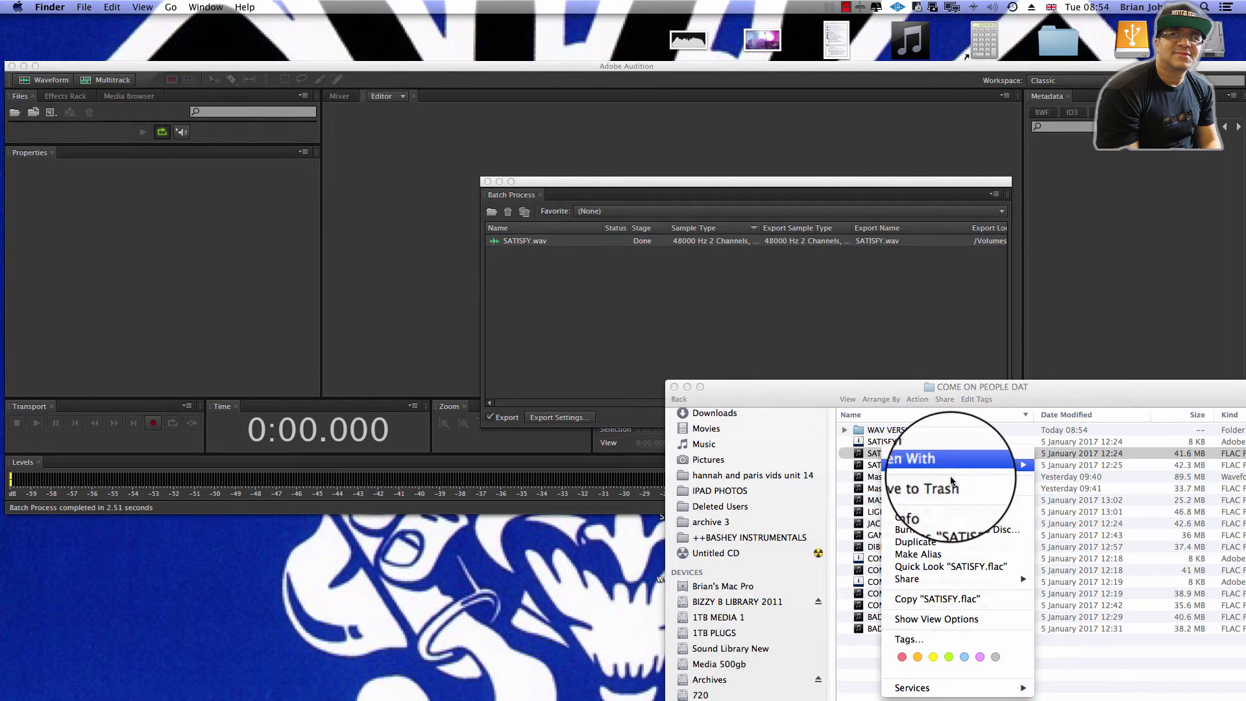
{"action": "mouse_move", "coordinate": [957, 468]}
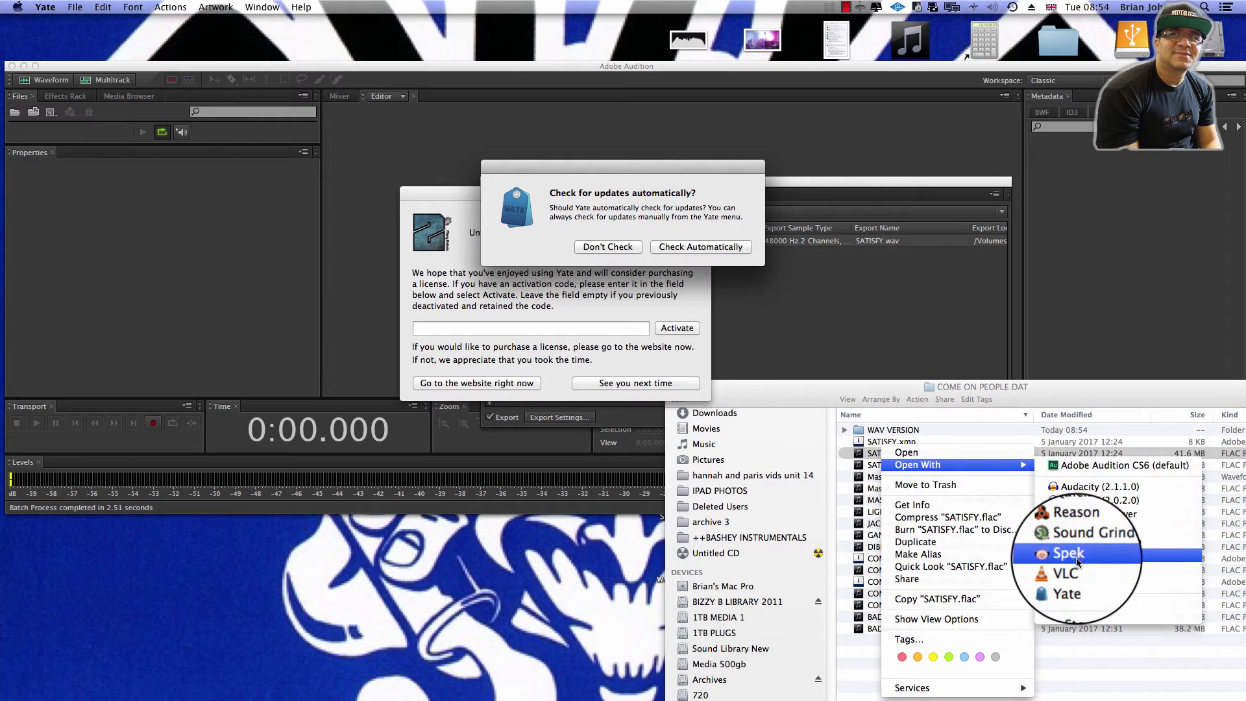
{"action": "left_click", "coordinate": [1103, 568]}
{"action": "left_click", "coordinate": [607, 247]}
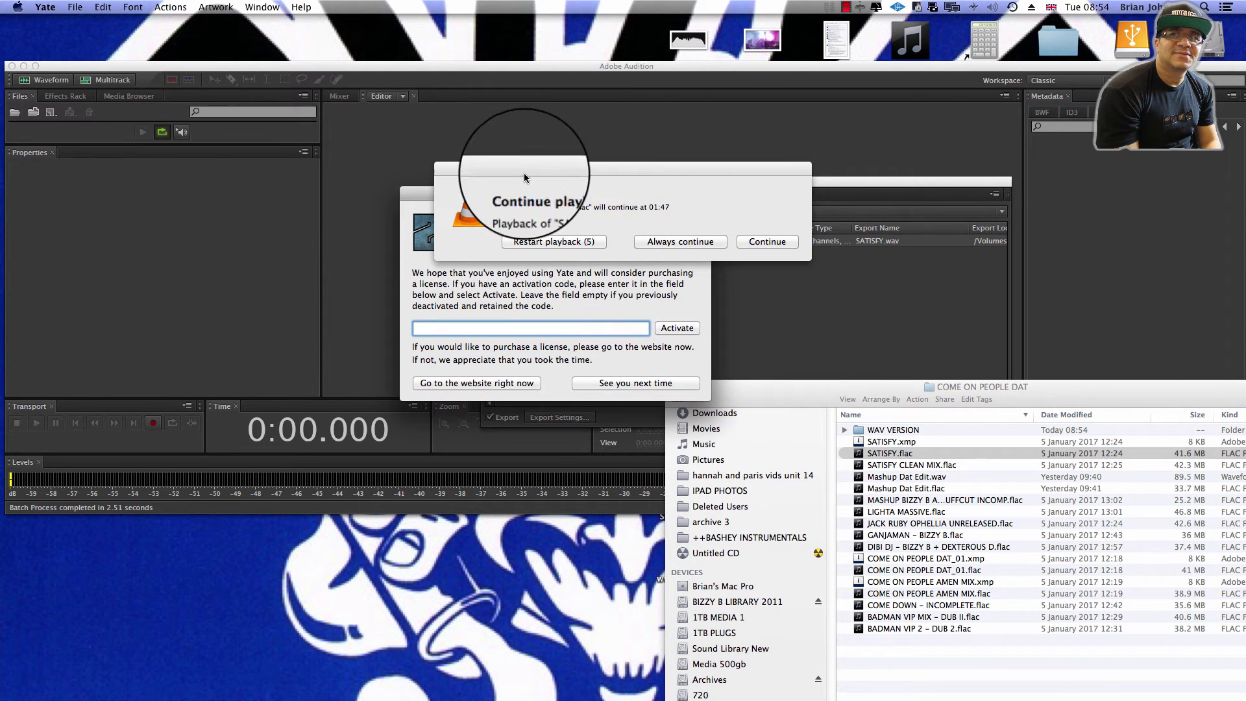
{"action": "left_click", "coordinate": [586, 243]}
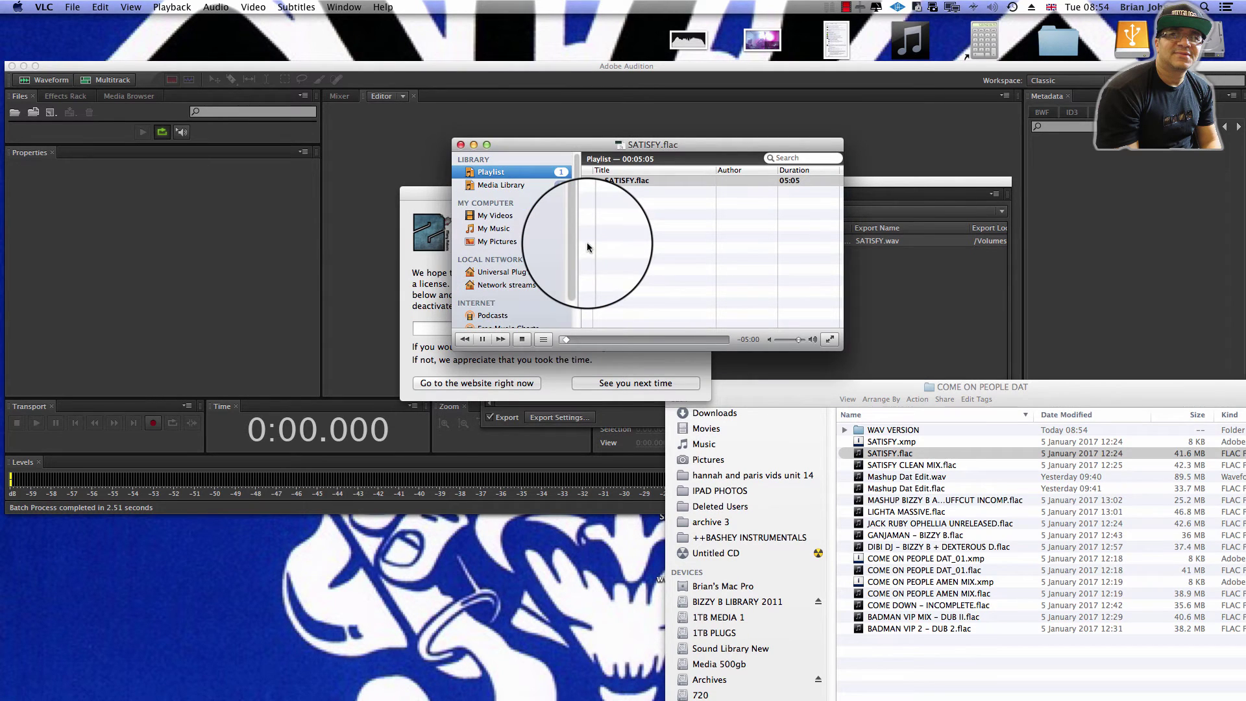
Force quit Yate to get rid of its expired trial window.
{"action": "left_click", "coordinate": [420, 224]}
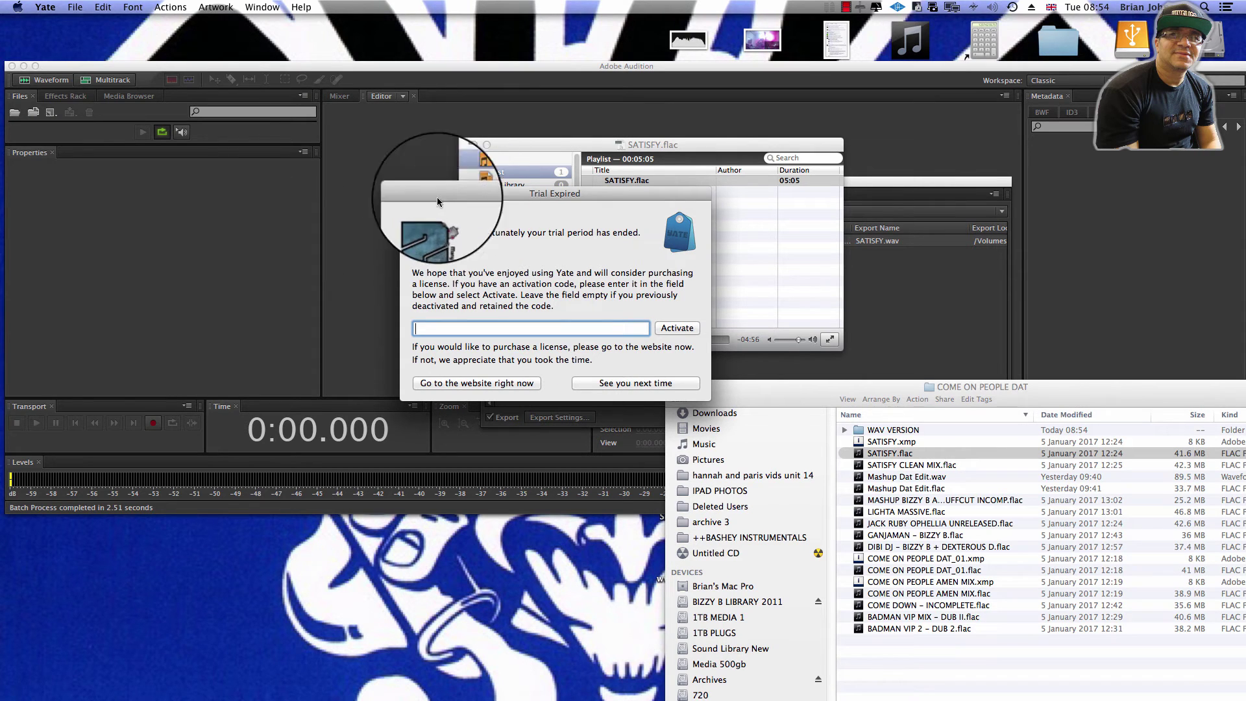
{"action": "left_click", "coordinate": [45, 7]}
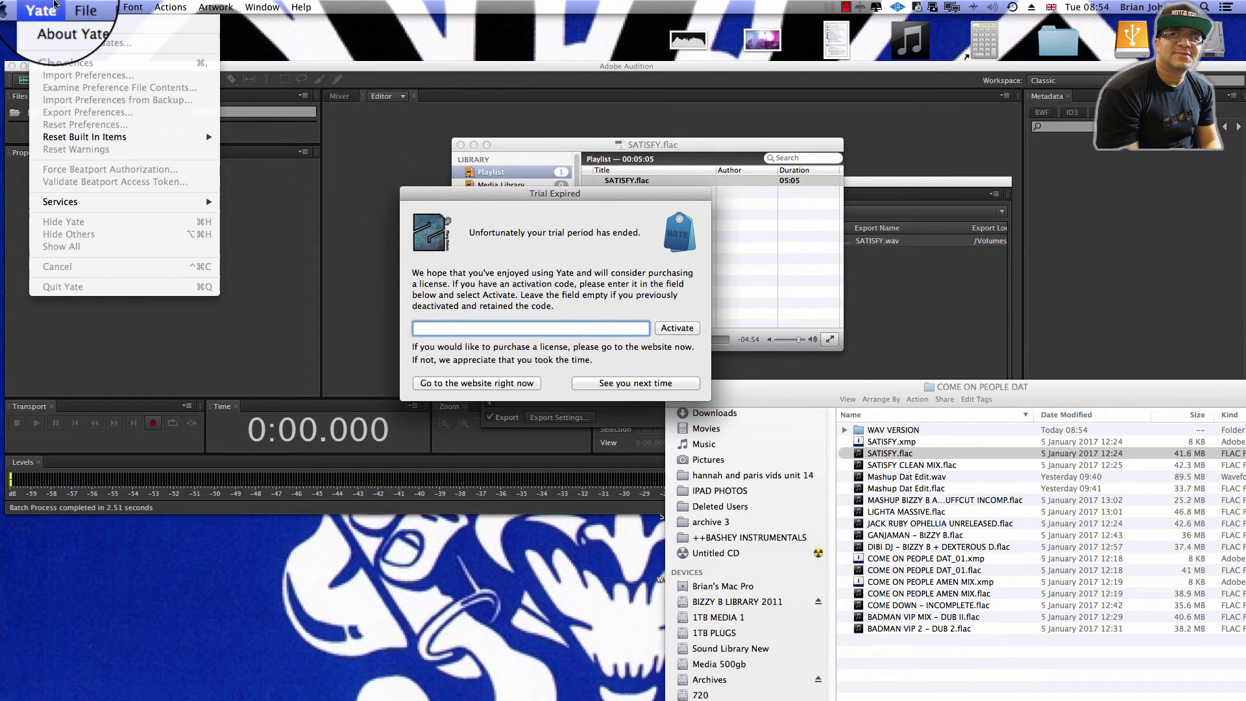
{"action": "mouse_move", "coordinate": [17, 6]}
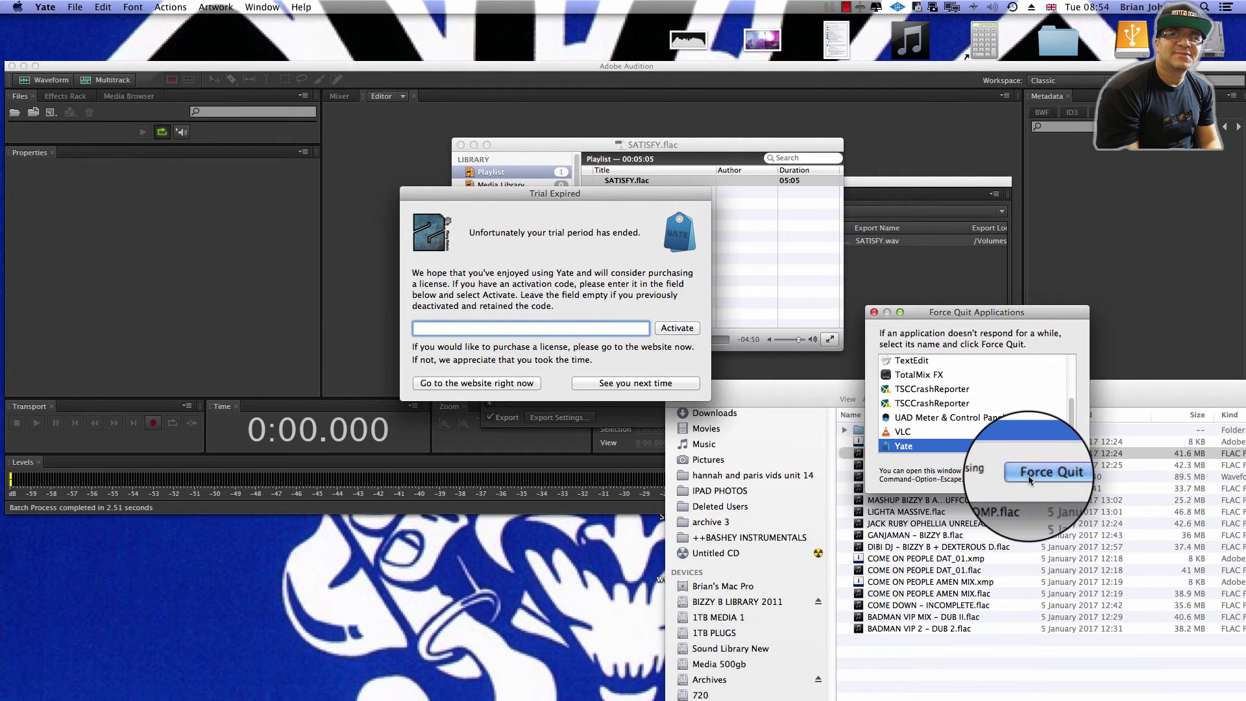
{"action": "key", "text": "Return"}
{"action": "left_click", "coordinate": [1069, 386]}
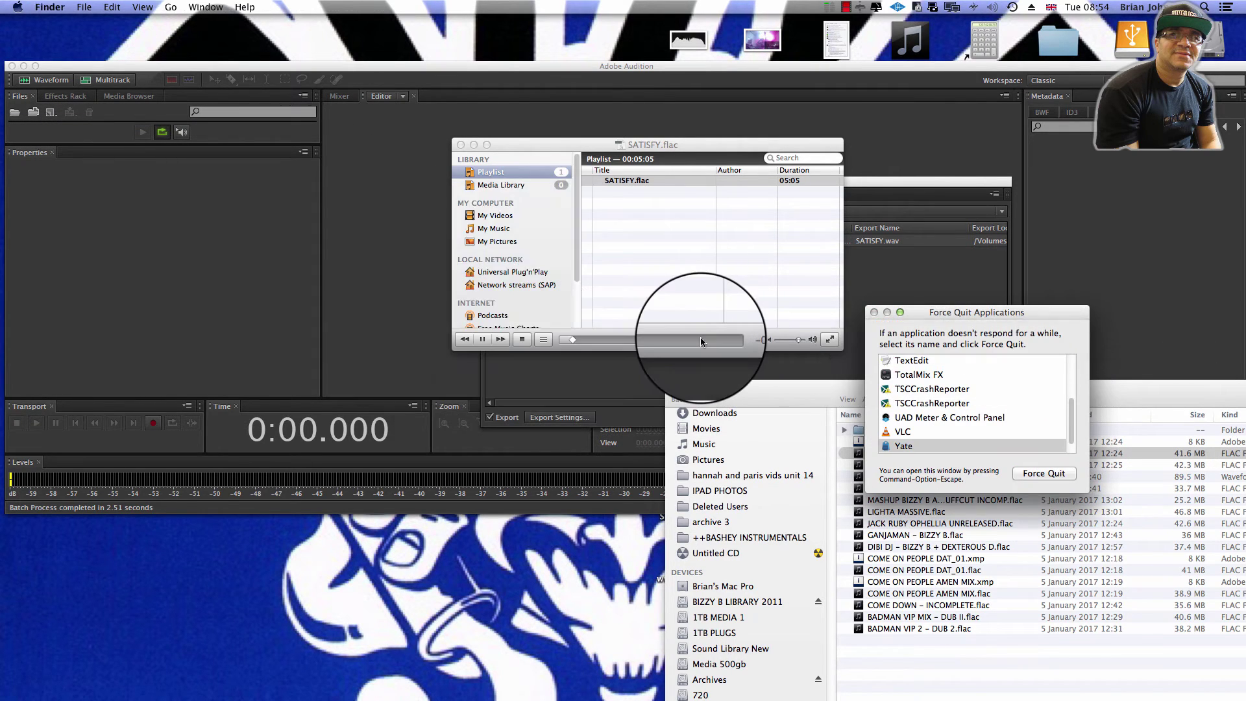
Pause SATISFY.flac in VLC and close the Force Quit Applications window.
{"action": "left_click", "coordinate": [654, 230]}
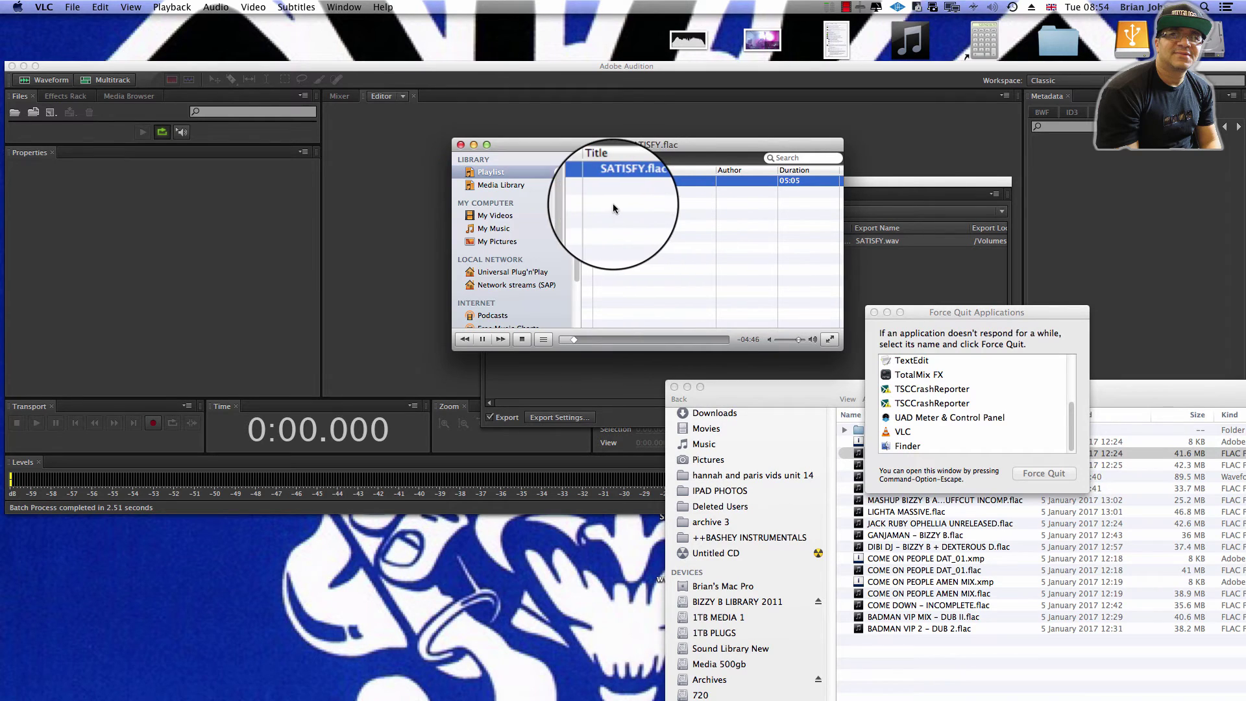
{"action": "left_click", "coordinate": [483, 340]}
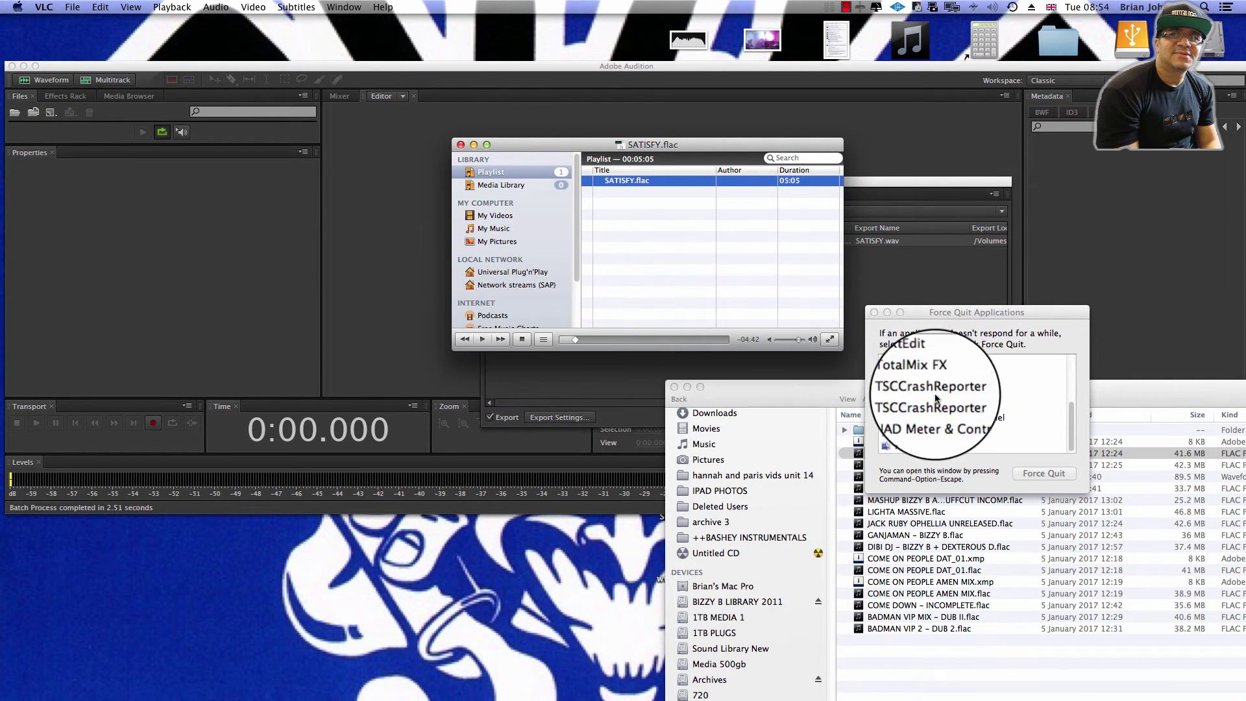
{"action": "left_click", "coordinate": [874, 312]}
Open the WAV VERSION folder in Finder again and briefly preview SATISFY.wav with Quick Look.
{"action": "left_click", "coordinate": [883, 433]}
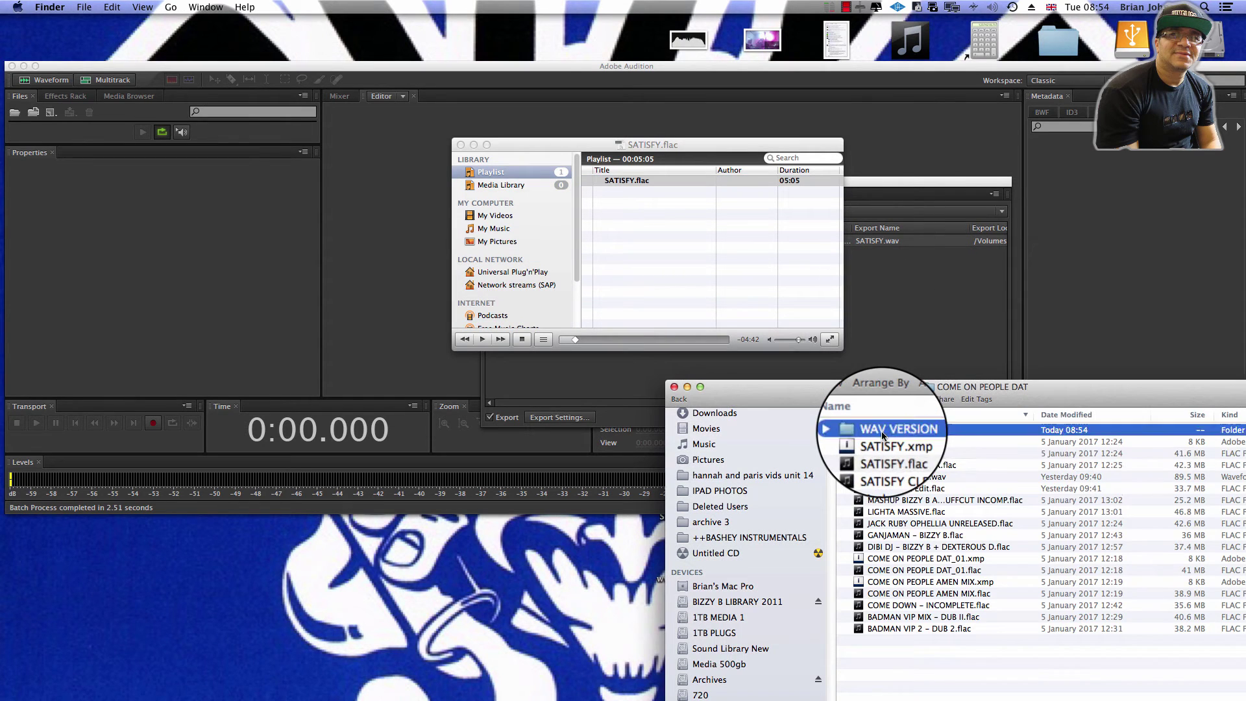
{"action": "double_click", "coordinate": [883, 433]}
{"action": "left_click", "coordinate": [881, 442]}
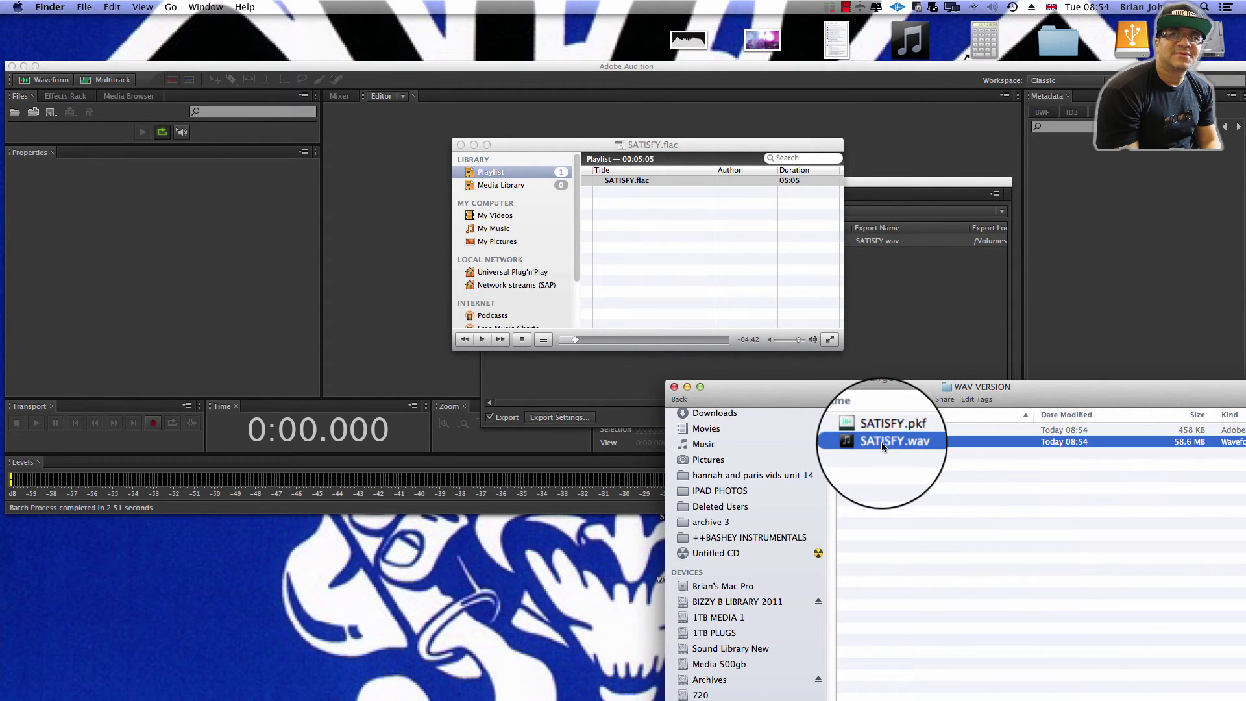
{"action": "key", "text": "space"}
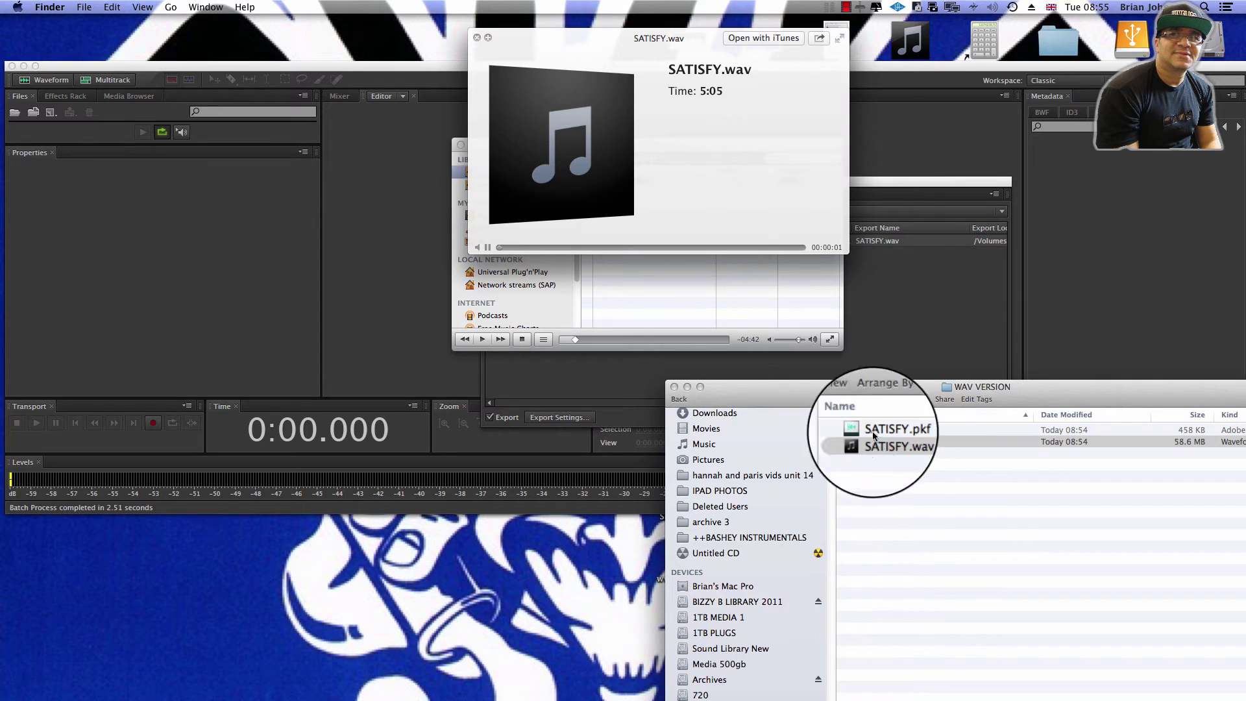
{"action": "key", "text": "space"}
Switch back to the Batch Process window in Audition.
{"action": "left_click", "coordinate": [934, 290]}
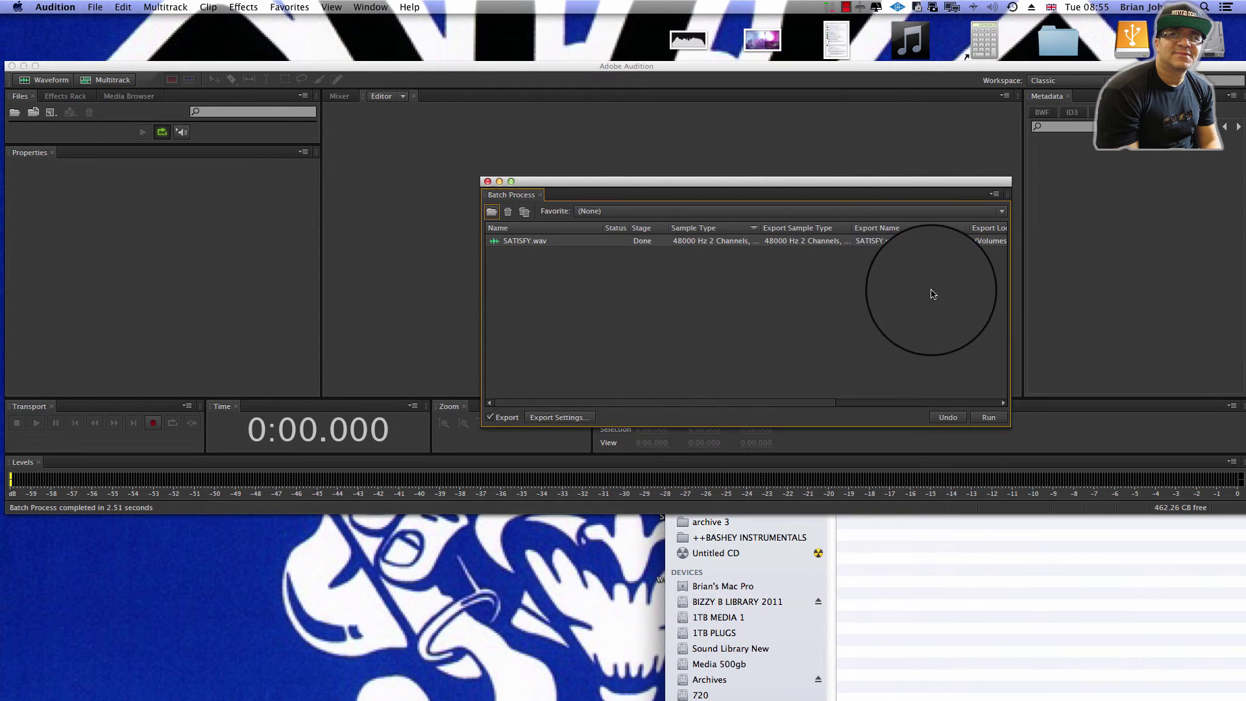
{"action": "left_click", "coordinate": [874, 578]}
{"action": "left_click", "coordinate": [688, 330]}
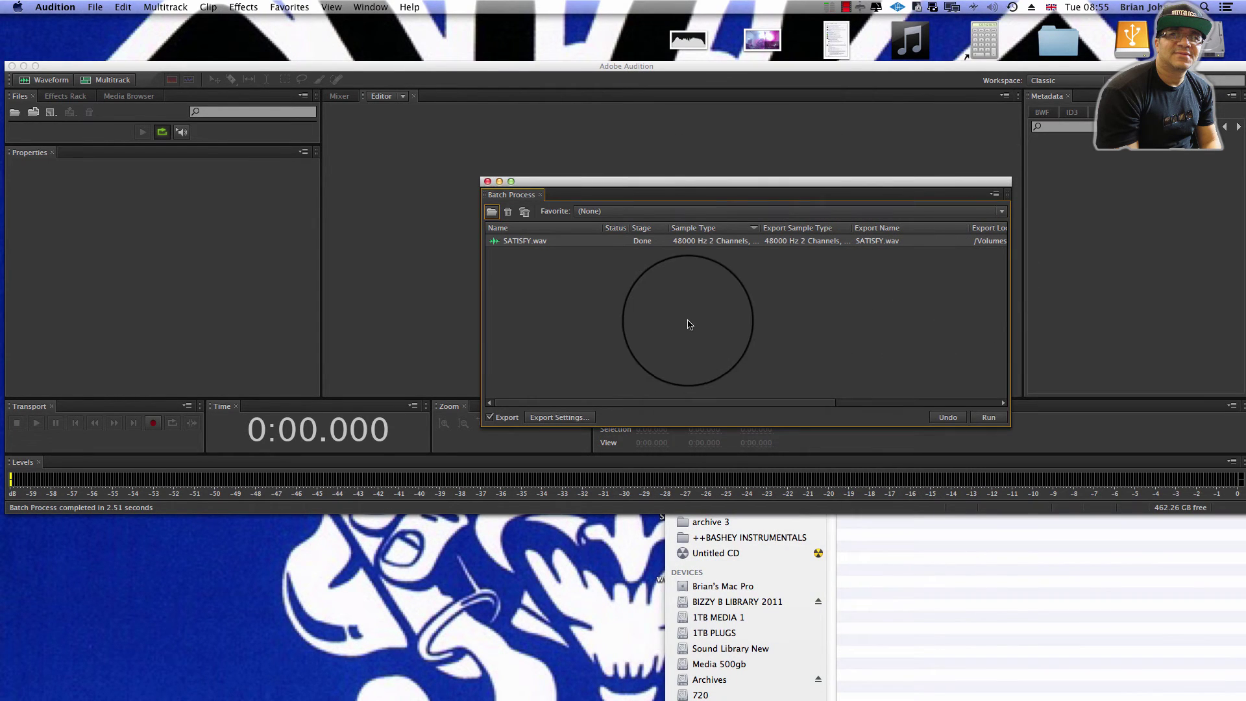
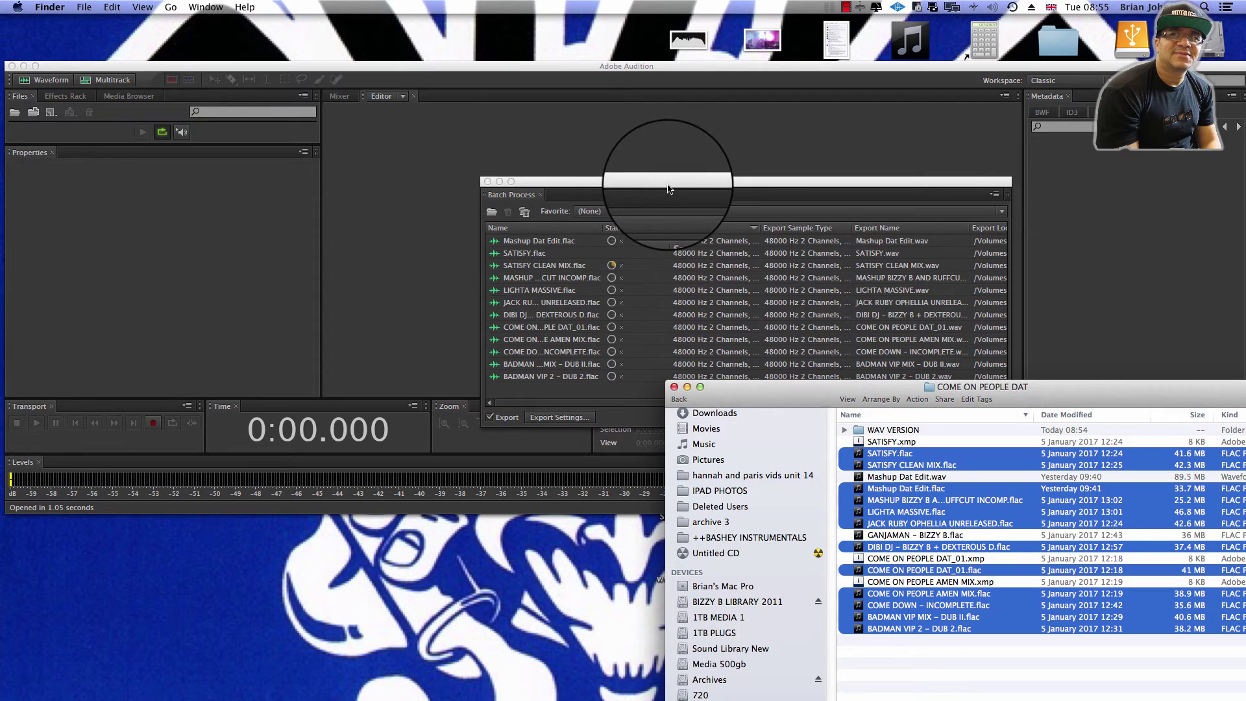
Turn on overwriting existing files in the export settings for the batch of FLAC files and accept the settings.
{"action": "left_click", "coordinate": [665, 194]}
{"action": "left_click", "coordinate": [560, 417]}
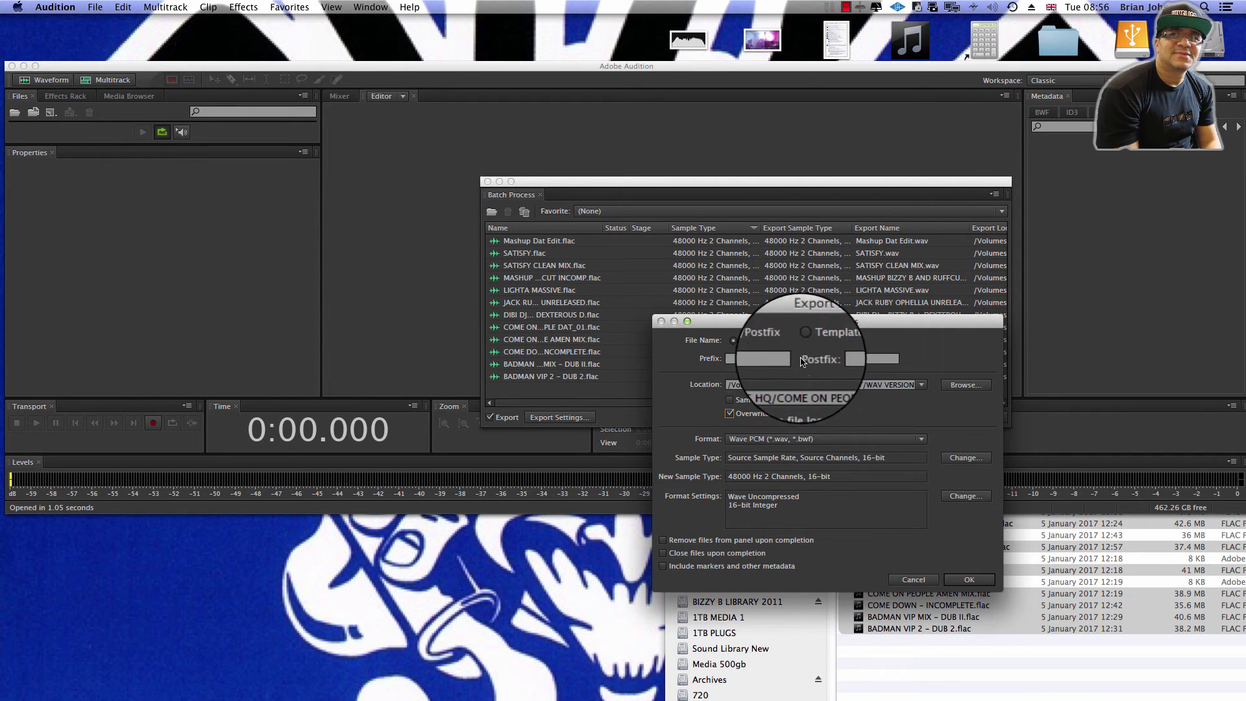
{"action": "left_click", "coordinate": [969, 579]}
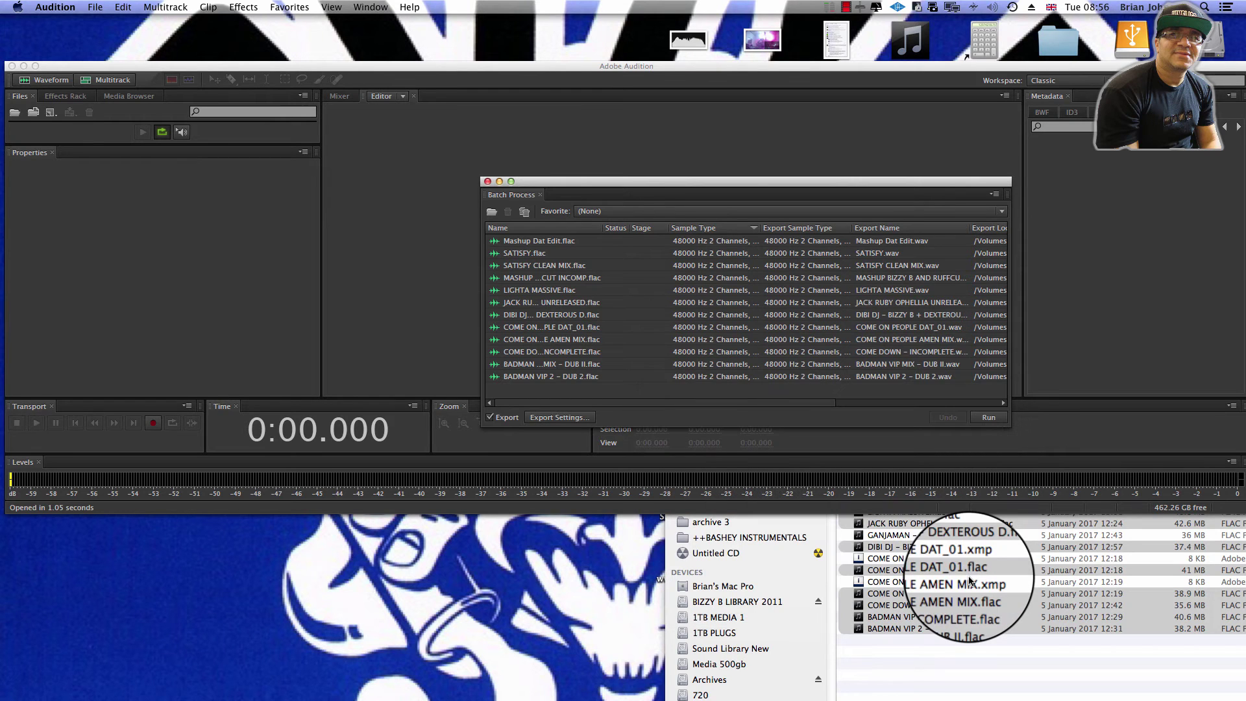
Run the batch conversion of the FLAC files and open the WAV VERSION folder in Finder to check the exports.
{"action": "left_click", "coordinate": [988, 417]}
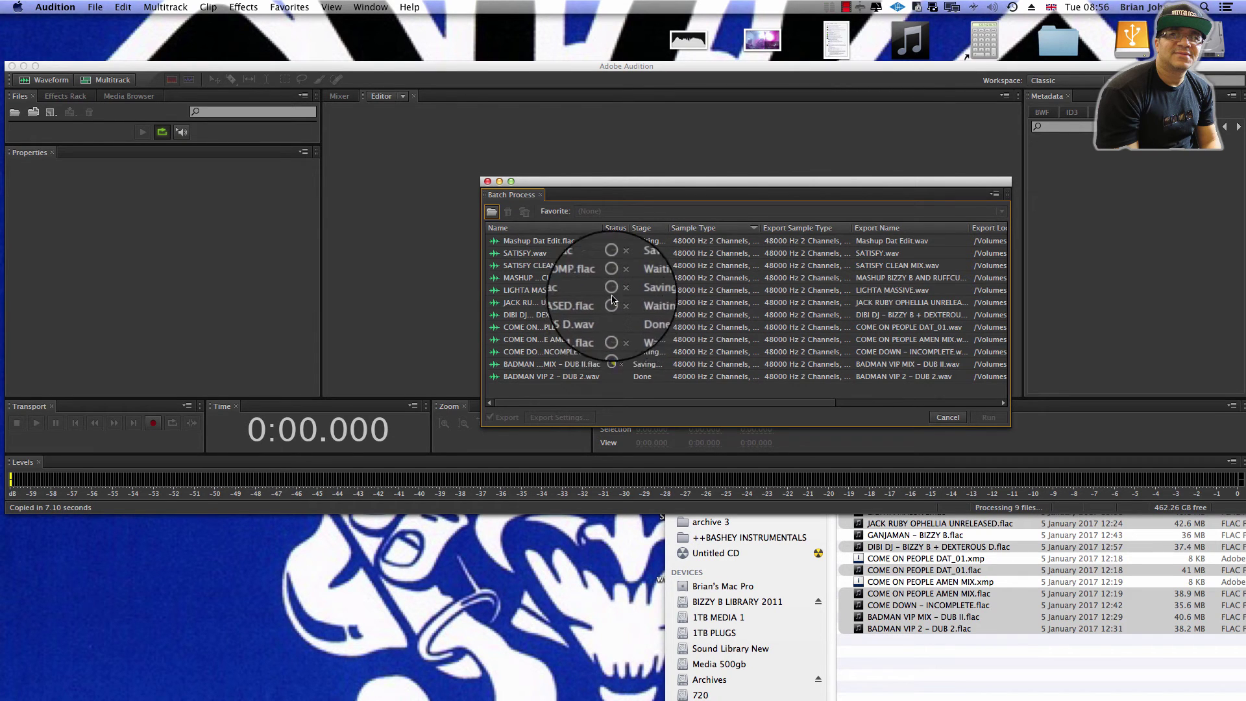
{"action": "left_click", "coordinate": [933, 642]}
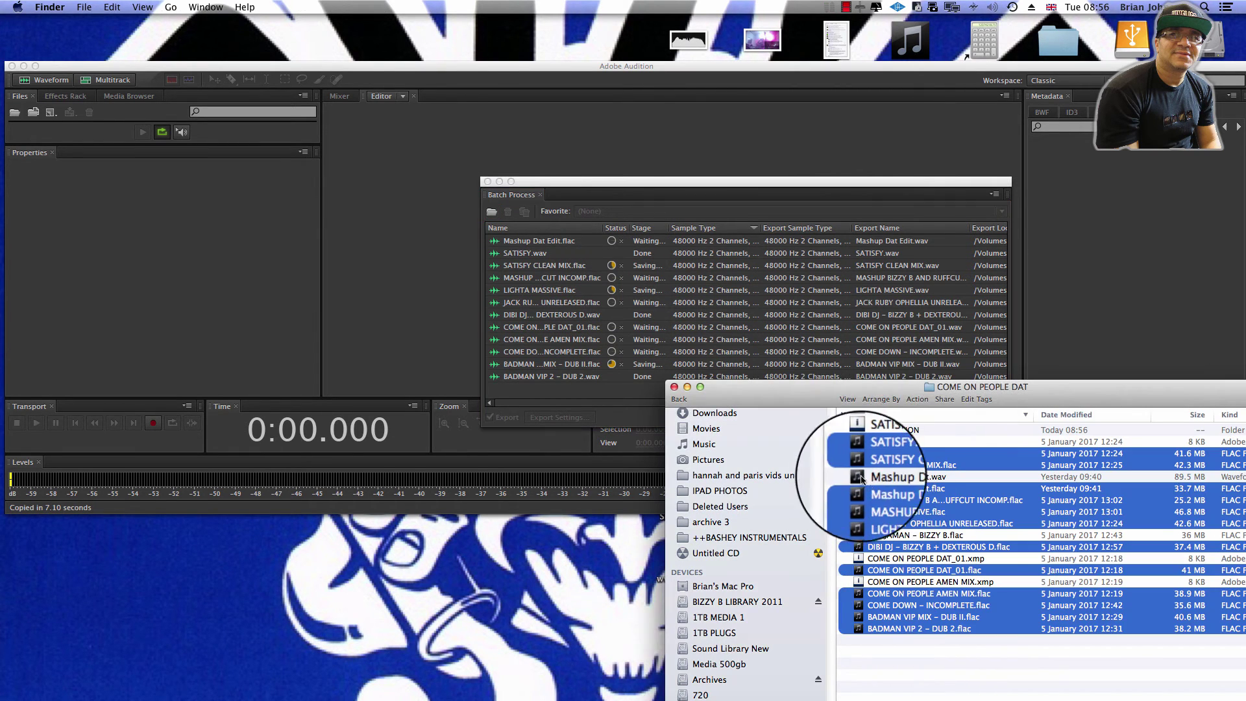
{"action": "double_click", "coordinate": [866, 430]}
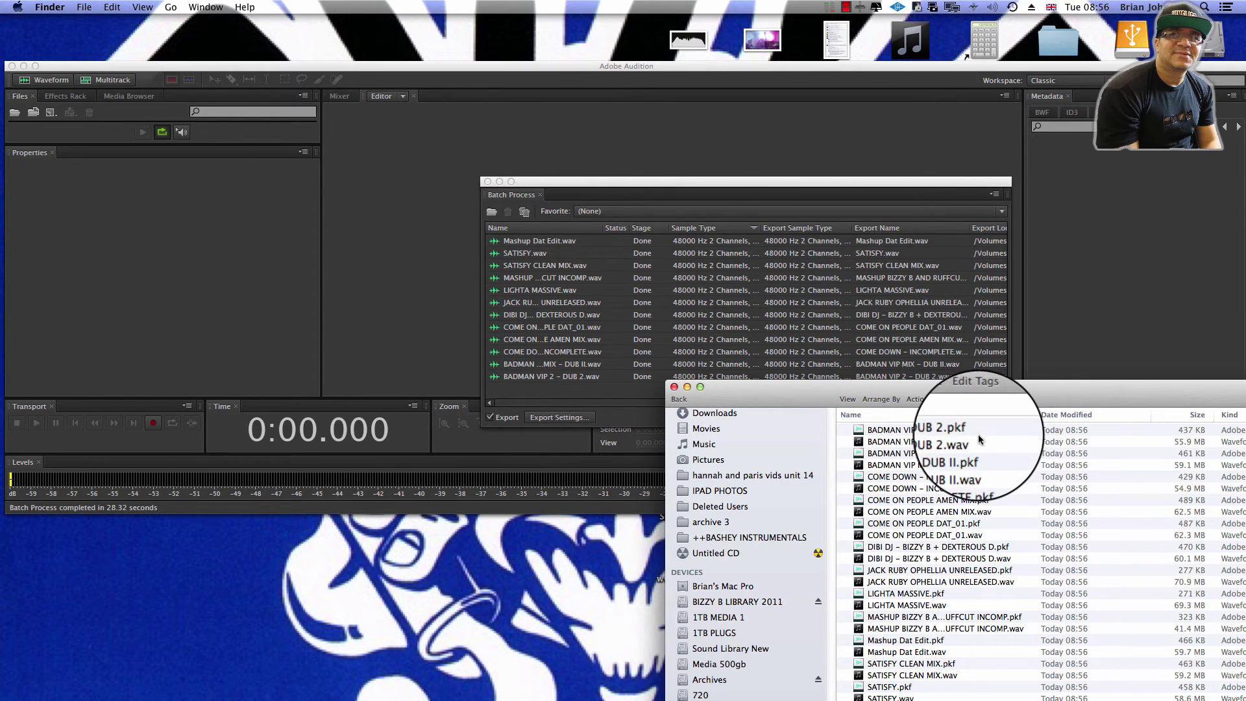
{"action": "left_click", "coordinate": [659, 194]}
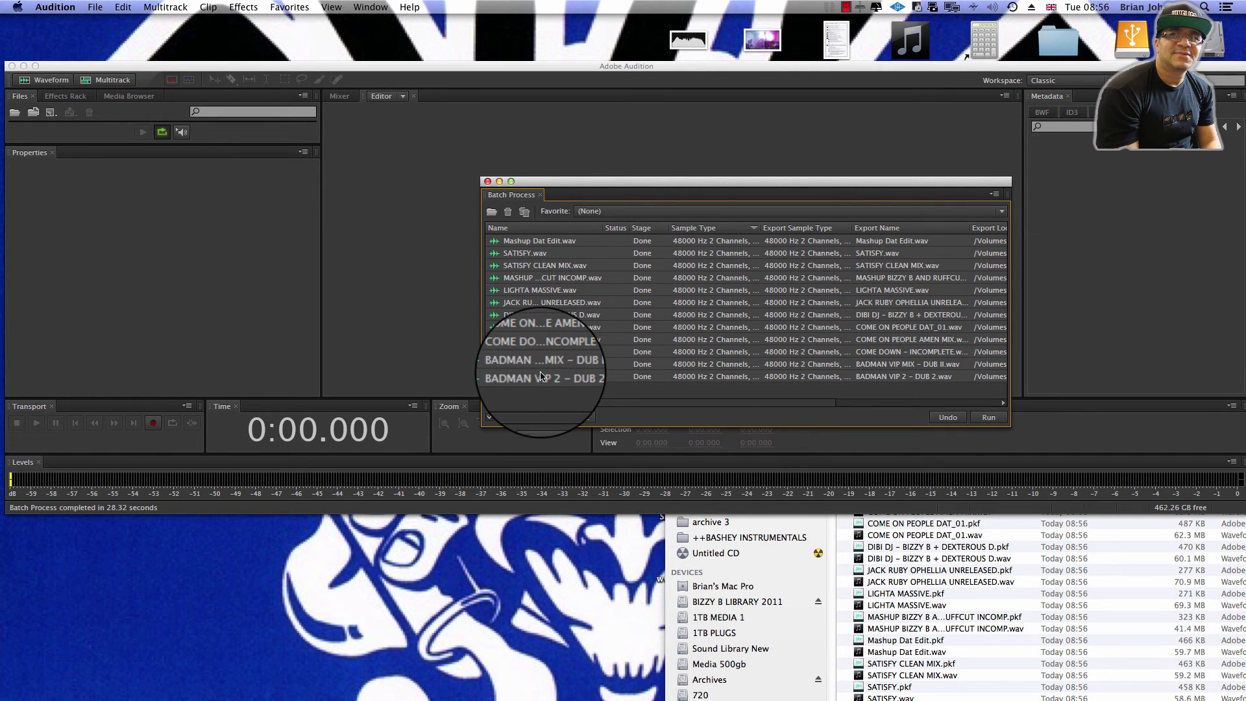
Move all the .pkf files in the WAV VERSION folder to the Trash, keeping only the WAV files.
{"action": "left_click", "coordinate": [843, 609]}
{"action": "left_click_drag", "start_coordinate": [794, 378], "coordinate": [751, 260]}
{"action": "left_click", "coordinate": [878, 312]}
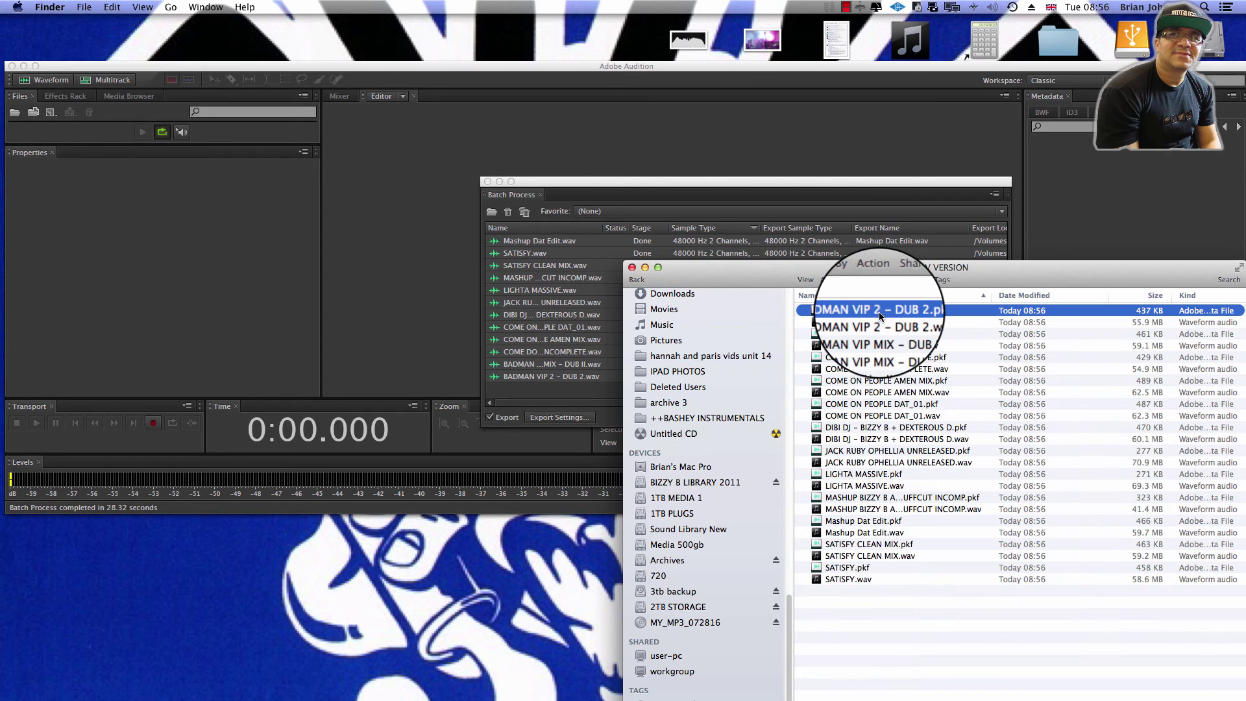
{"action": "key", "text": "Down"}
{"action": "key", "text": "Down"}
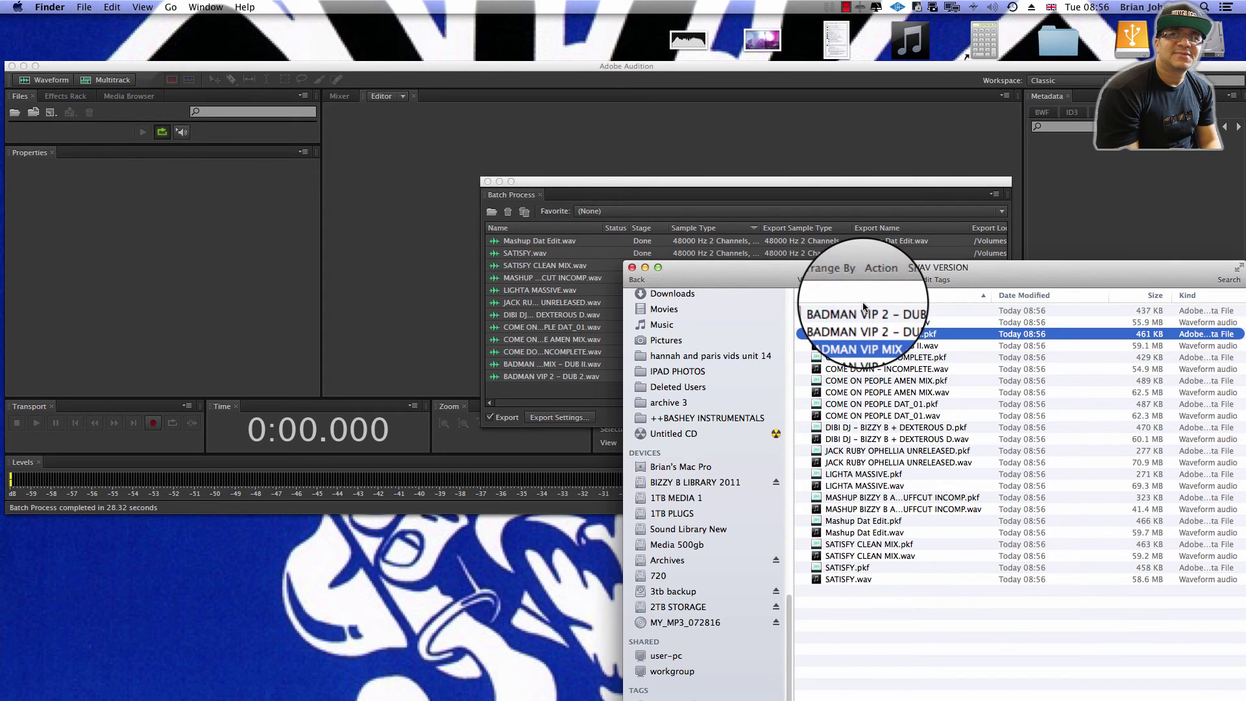
{"action": "left_click", "coordinate": [863, 310], "text": "super"}
{"action": "left_click", "coordinate": [852, 358], "text": "super"}
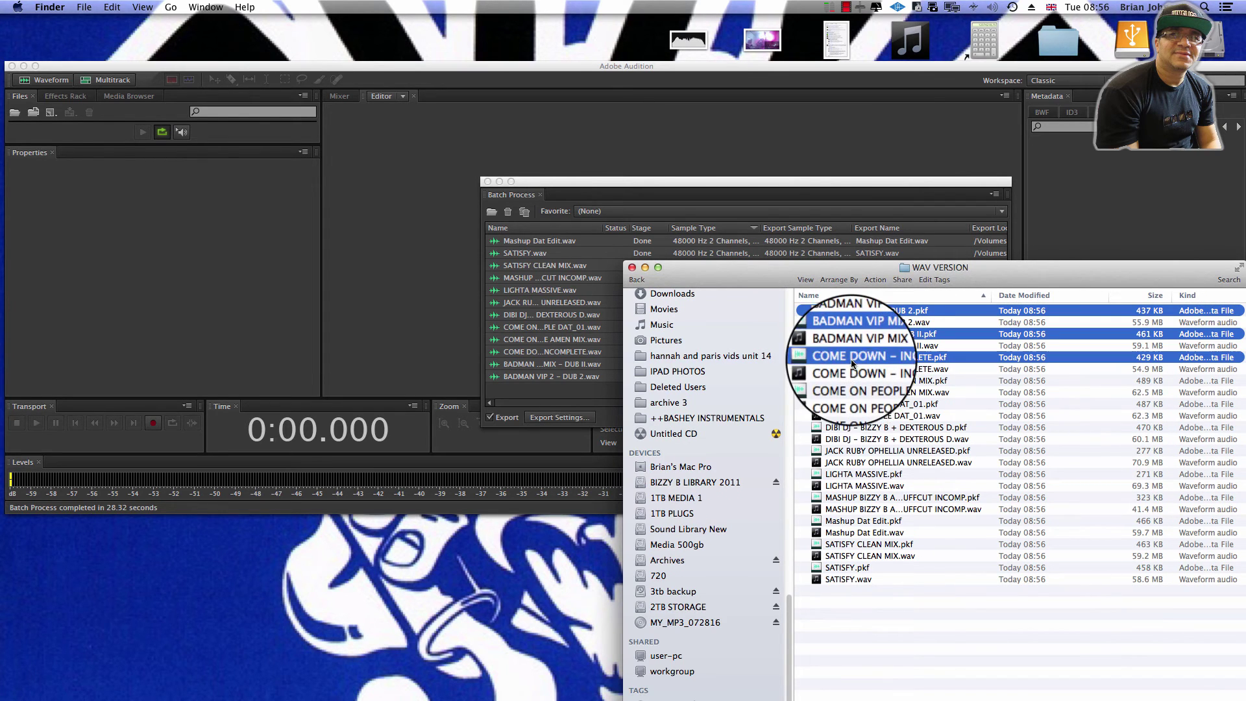
{"action": "left_click", "coordinate": [850, 380], "text": "super"}
{"action": "left_click", "coordinate": [847, 403], "text": "super"}
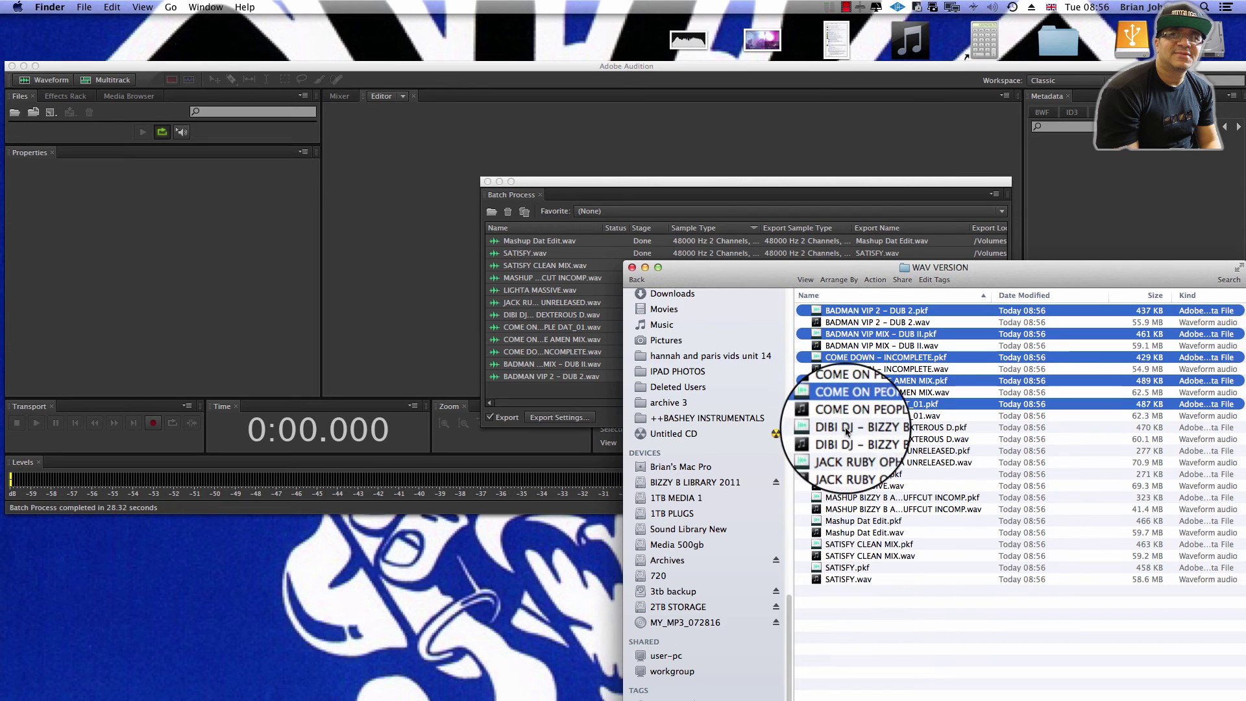
{"action": "left_click", "coordinate": [845, 427], "text": "super"}
{"action": "left_click", "coordinate": [844, 451], "text": "super"}
{"action": "left_click", "coordinate": [841, 474], "text": "super"}
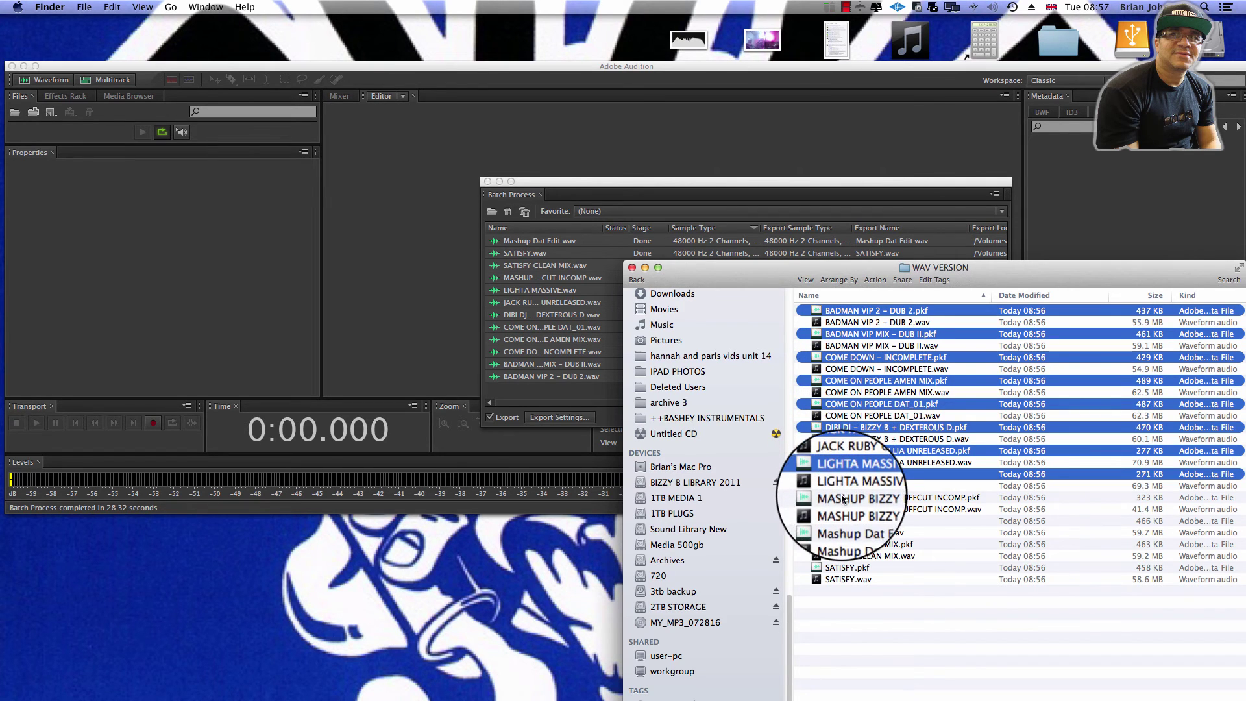
{"action": "left_click", "coordinate": [841, 497], "text": "super"}
{"action": "left_click", "coordinate": [841, 520], "text": "super"}
{"action": "left_click", "coordinate": [840, 544], "text": "super"}
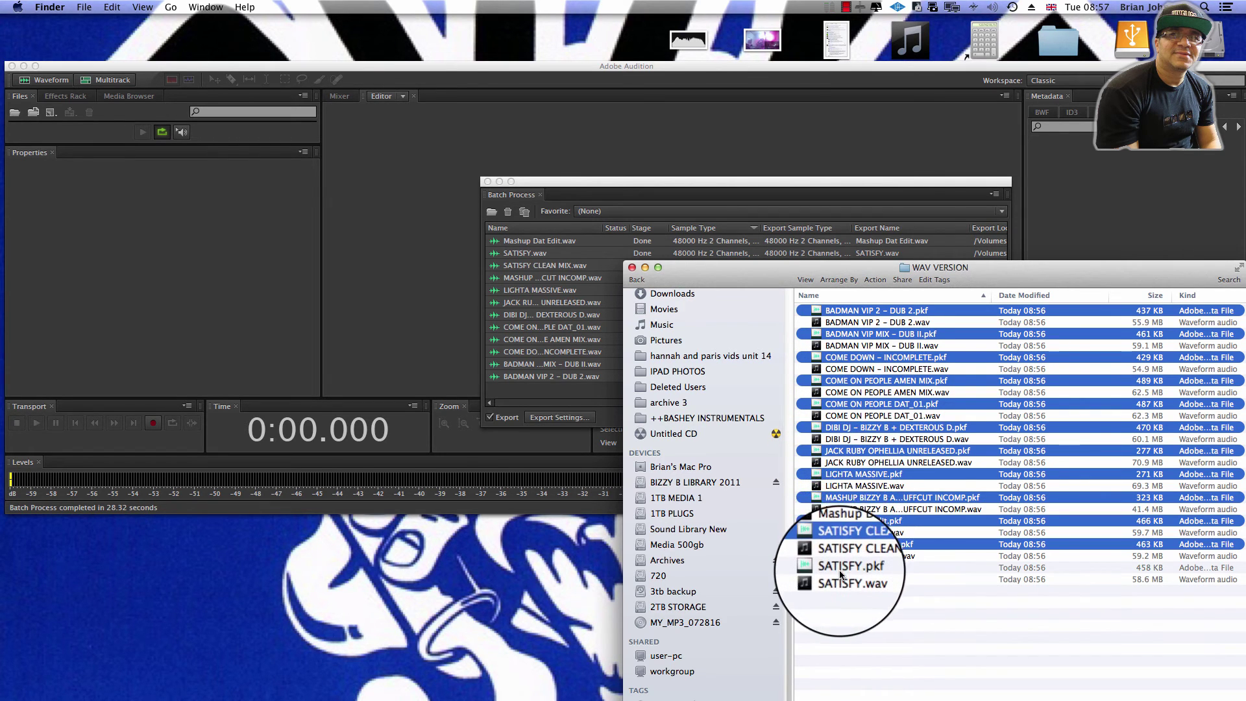
{"action": "left_click", "coordinate": [841, 567], "text": "super"}
{"action": "right_click", "coordinate": [844, 574]}
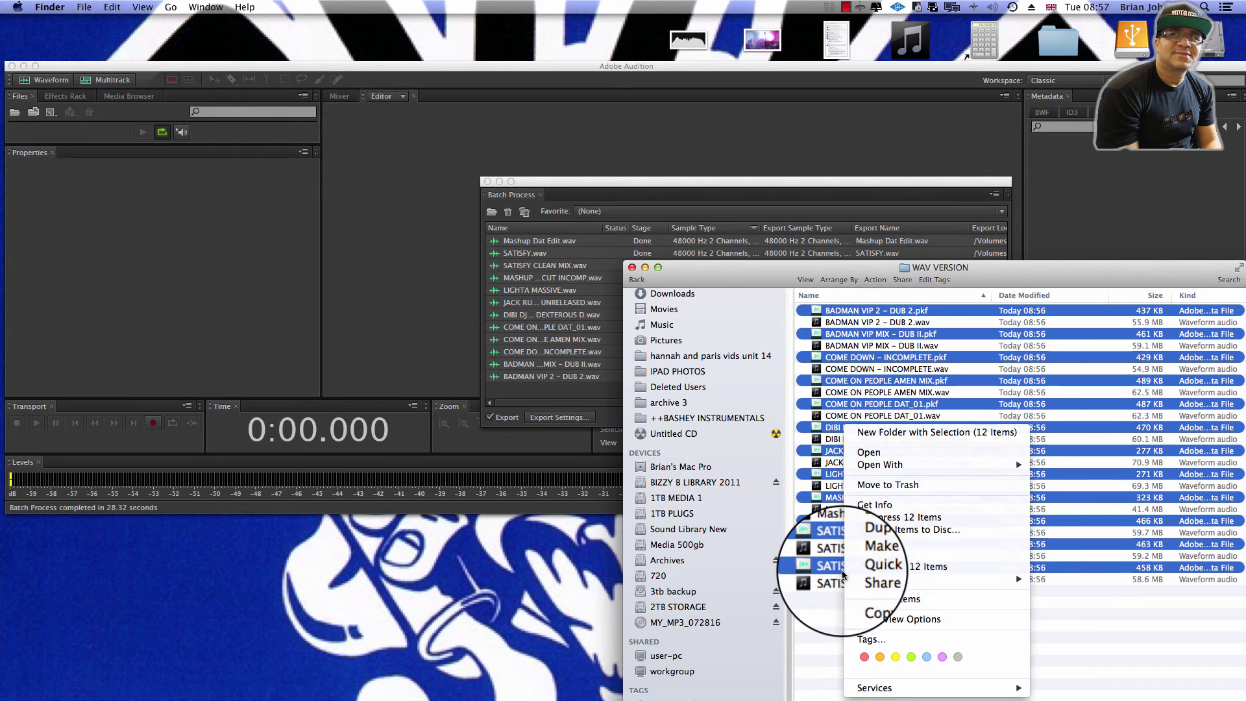
{"action": "left_click", "coordinate": [882, 485]}
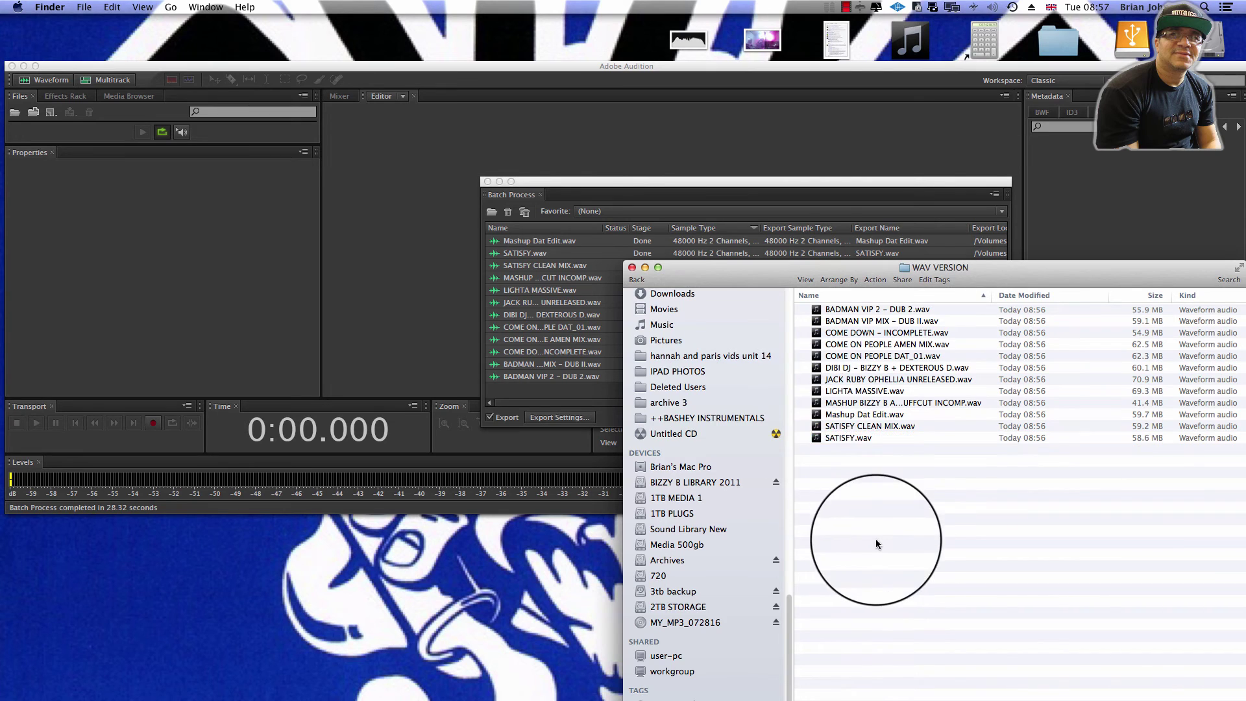
Create a new folder named 441 inside the WAV VERSION folder in Finder.
{"action": "left_click", "coordinate": [662, 190]}
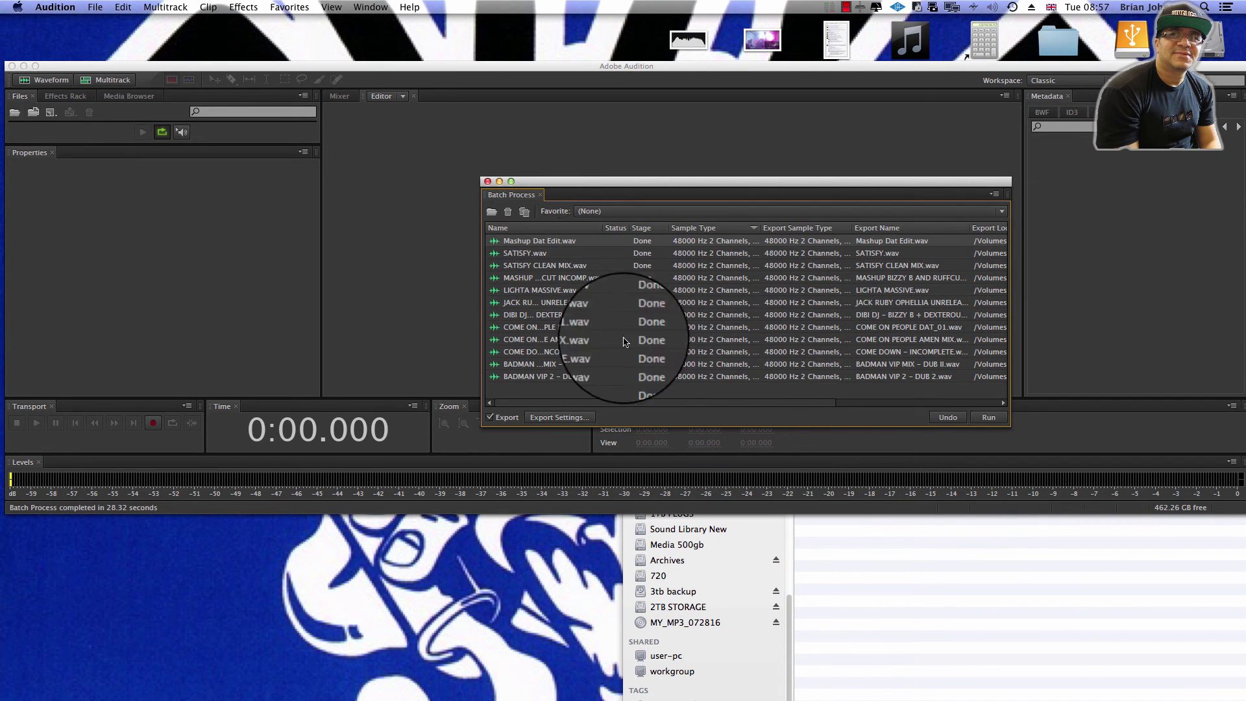
{"action": "left_click", "coordinate": [882, 632]}
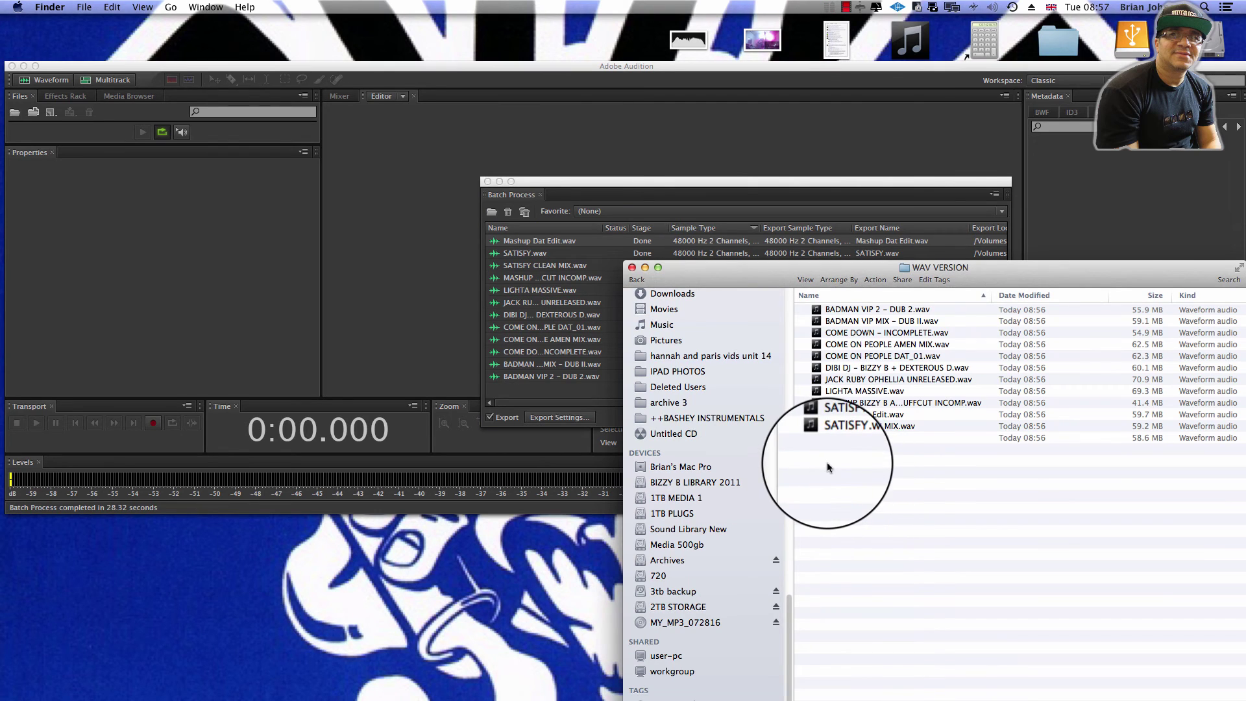
{"action": "right_click", "coordinate": [826, 462]}
{"action": "left_click", "coordinate": [849, 465]}
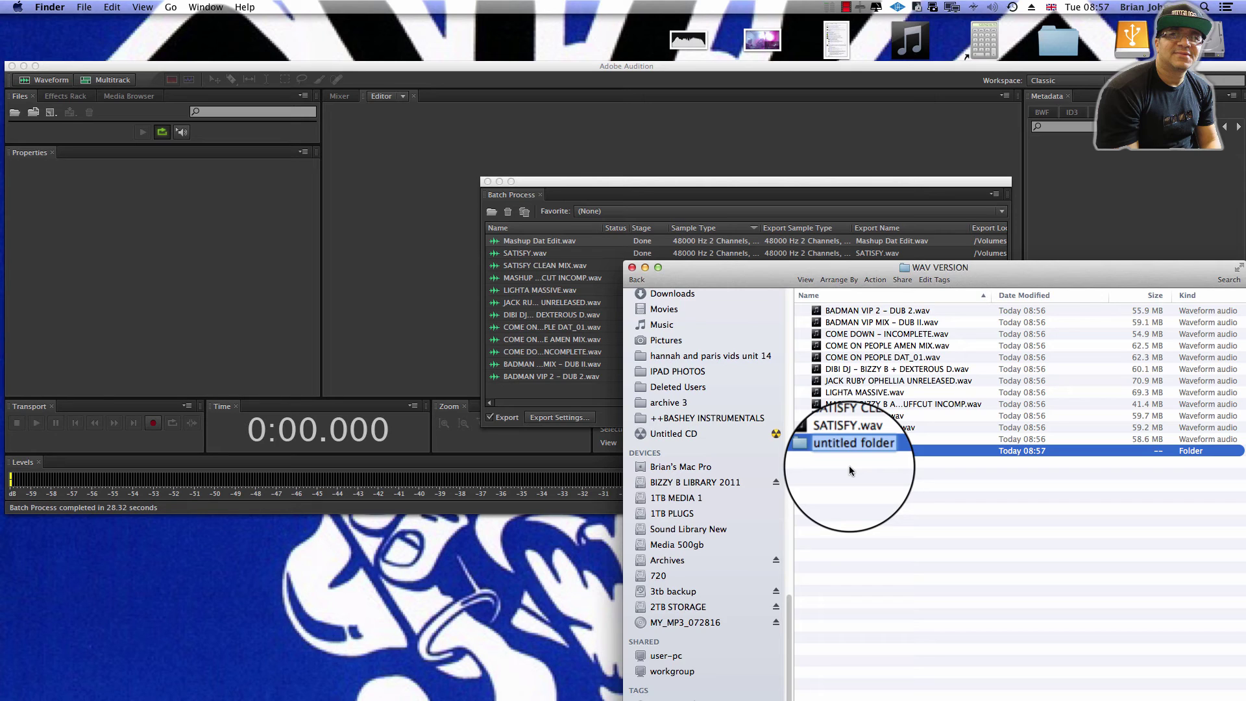
{"action": "type", "text": "44"}
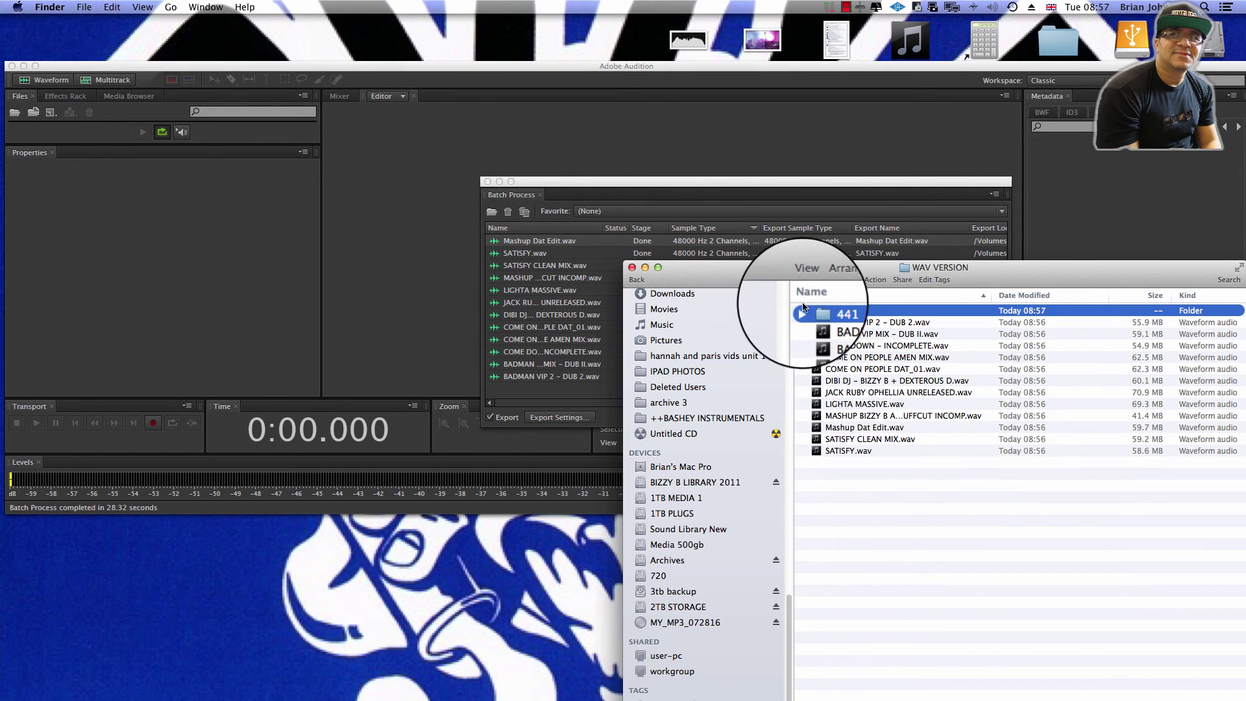
Switch to Audition's Batch Process window and remove every file from the list except Mashup Dat Edit.wav.
{"action": "left_click", "coordinate": [556, 205]}
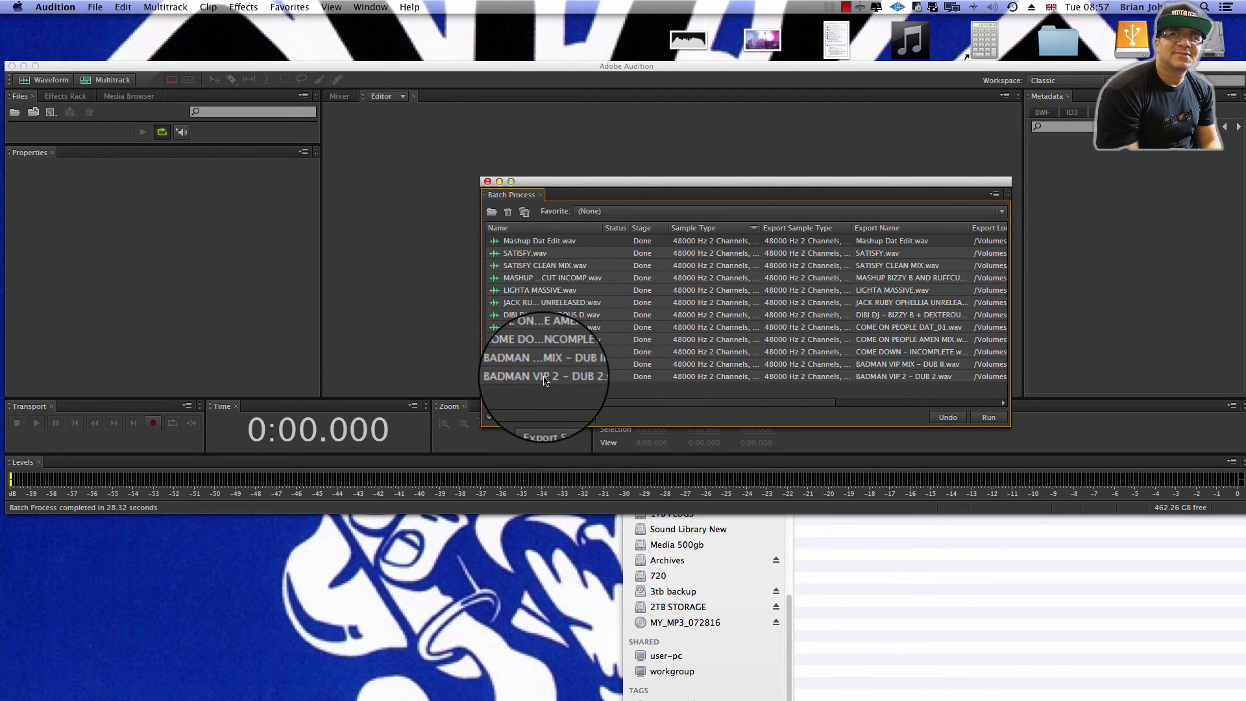
{"action": "right_click", "coordinate": [529, 278]}
{"action": "key", "text": "Escape"}
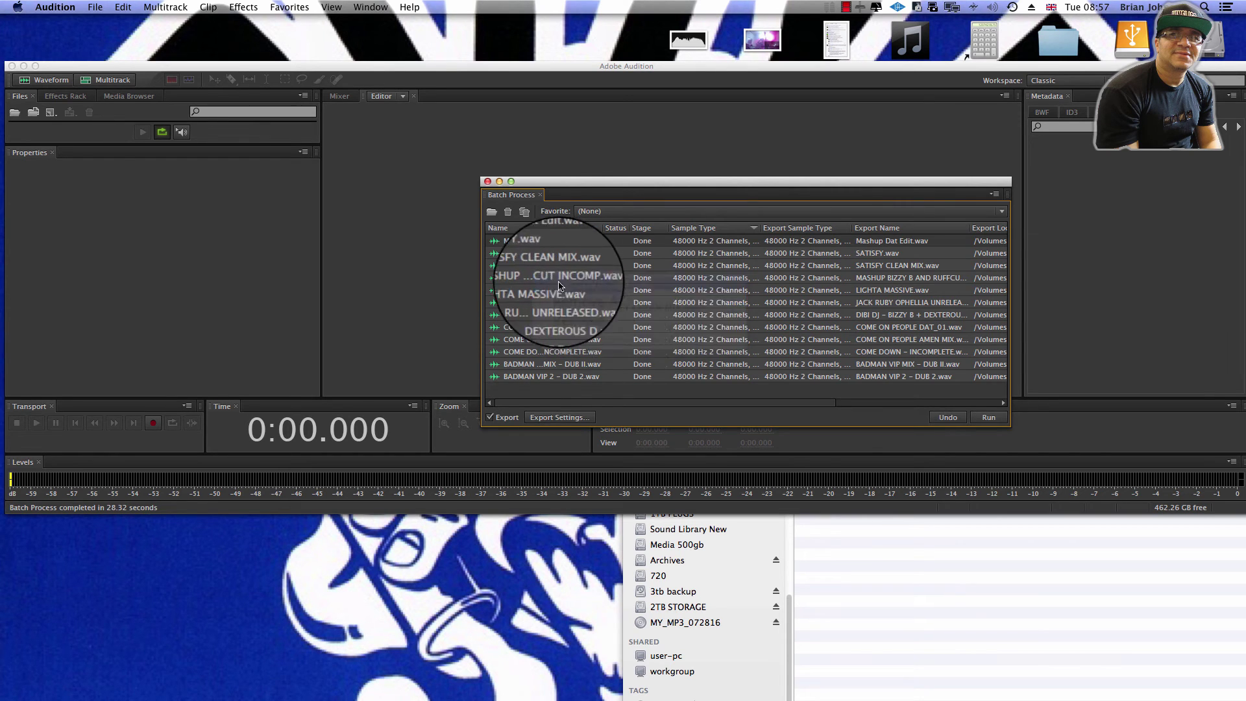
{"action": "left_click", "coordinate": [507, 211]}
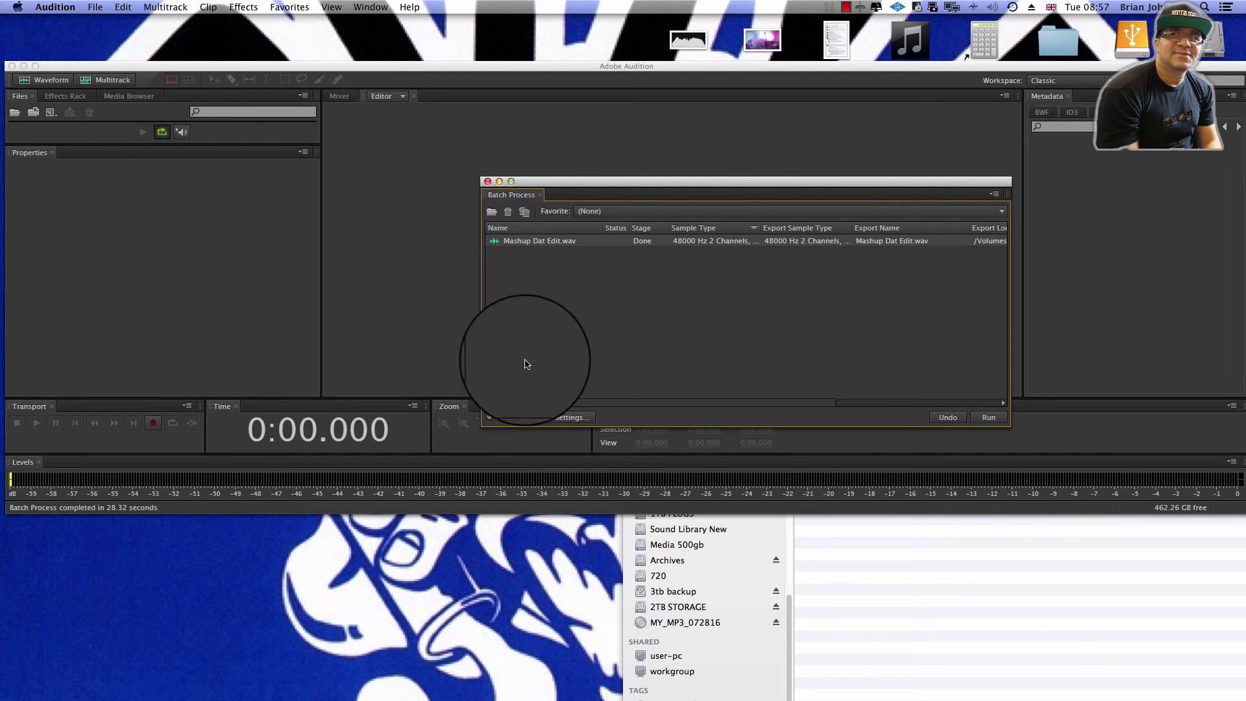
Open the batch export settings and accept 16-bit Integer in the WAV format settings.
{"action": "left_click", "coordinate": [559, 417]}
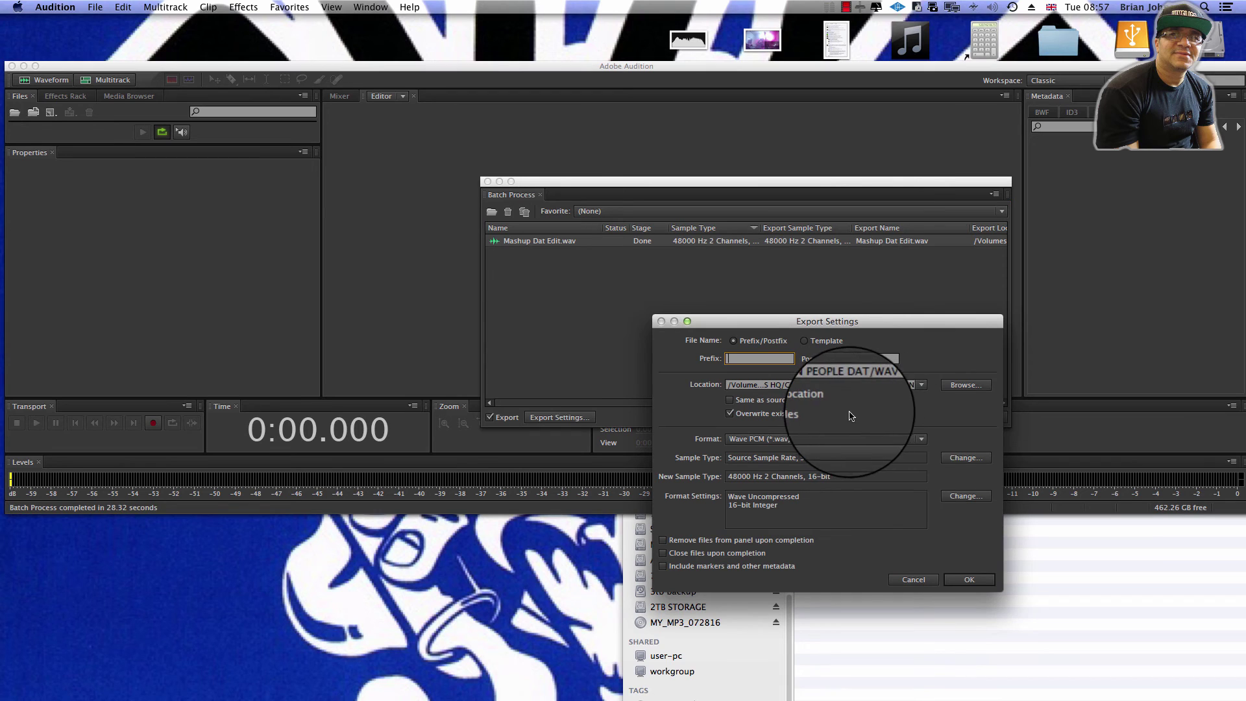
{"action": "left_click", "coordinate": [963, 495]}
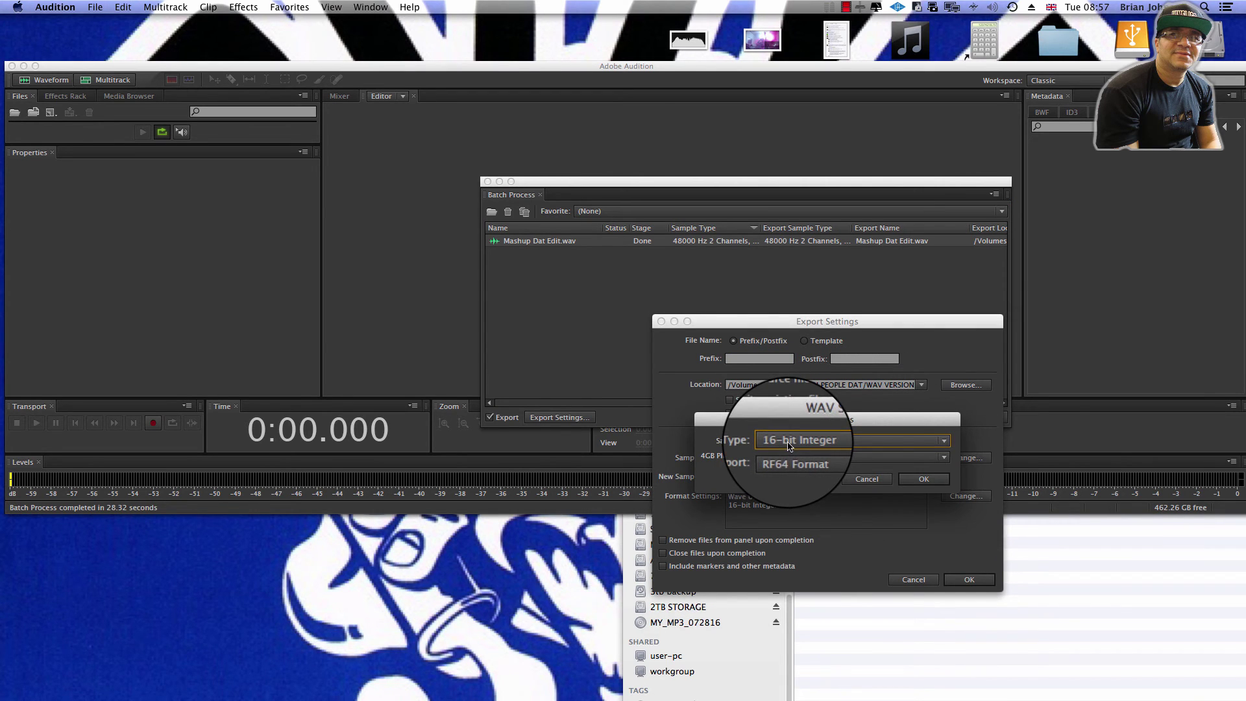
{"action": "left_click", "coordinate": [918, 480]}
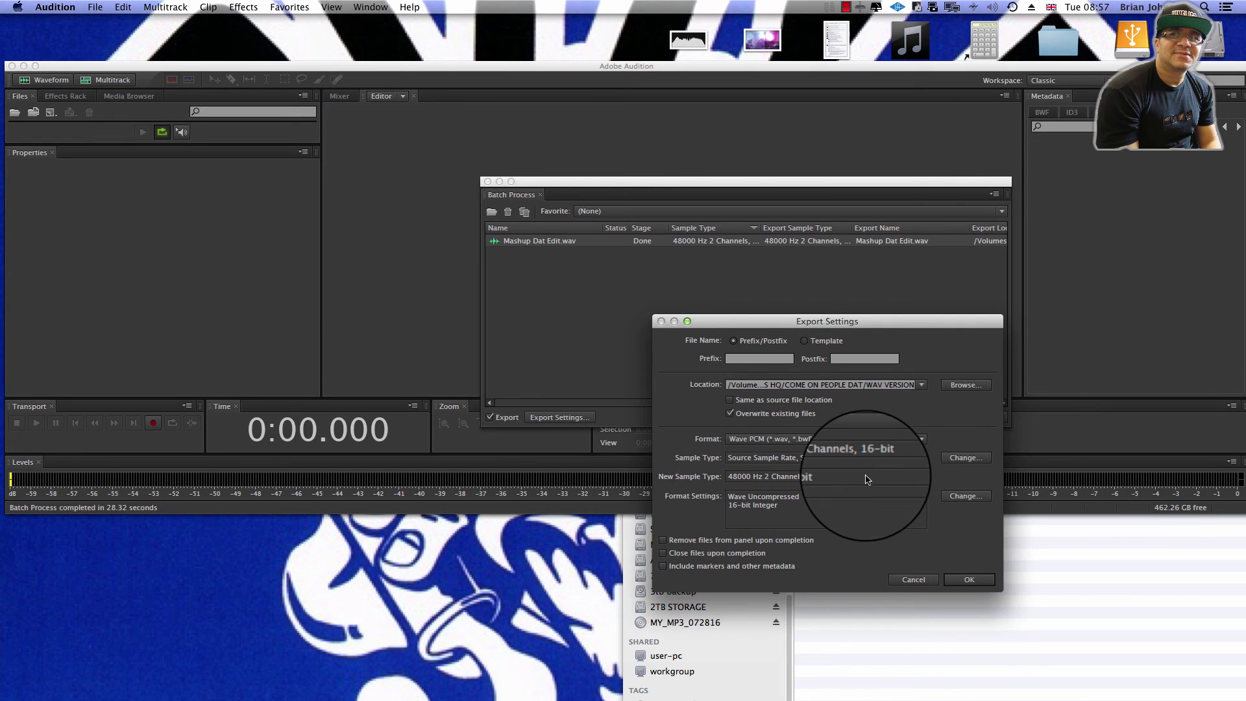
Set the export sample rate to 44100 Hz with the Pre/Post Filter off and accept the sample type conversion.
{"action": "left_click", "coordinate": [962, 457]}
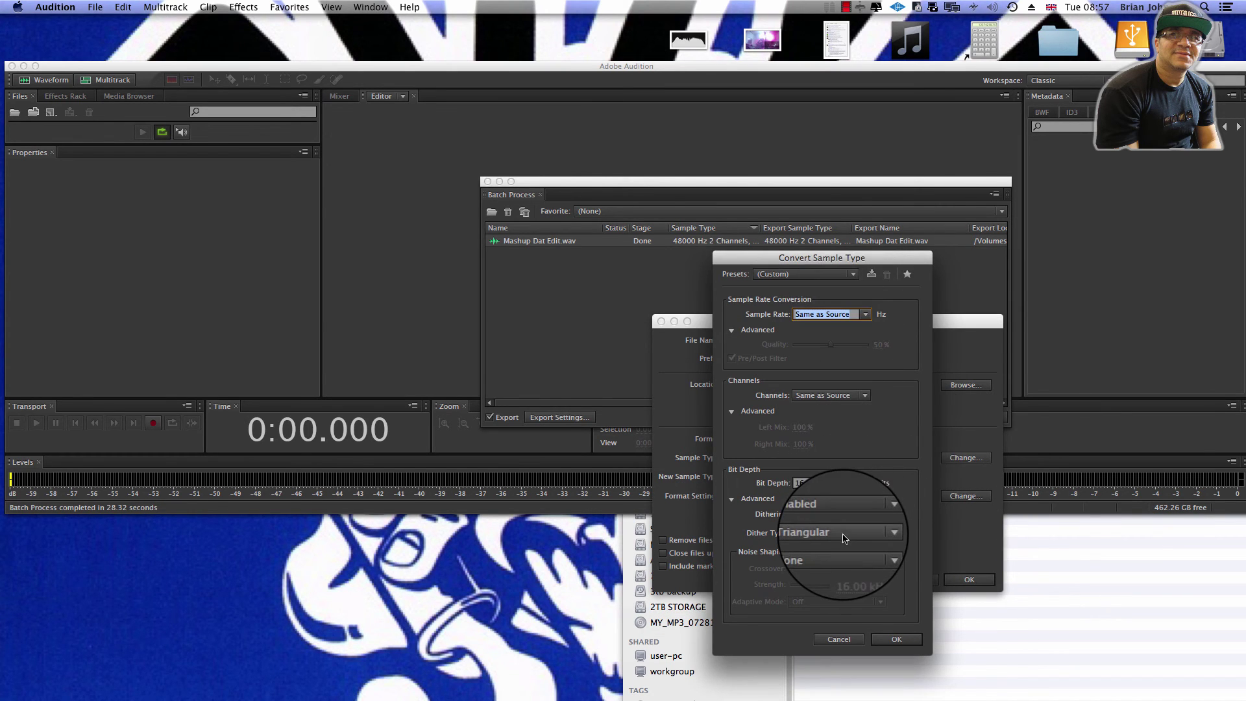
{"action": "left_click", "coordinate": [846, 397]}
{"action": "left_click", "coordinate": [863, 386]}
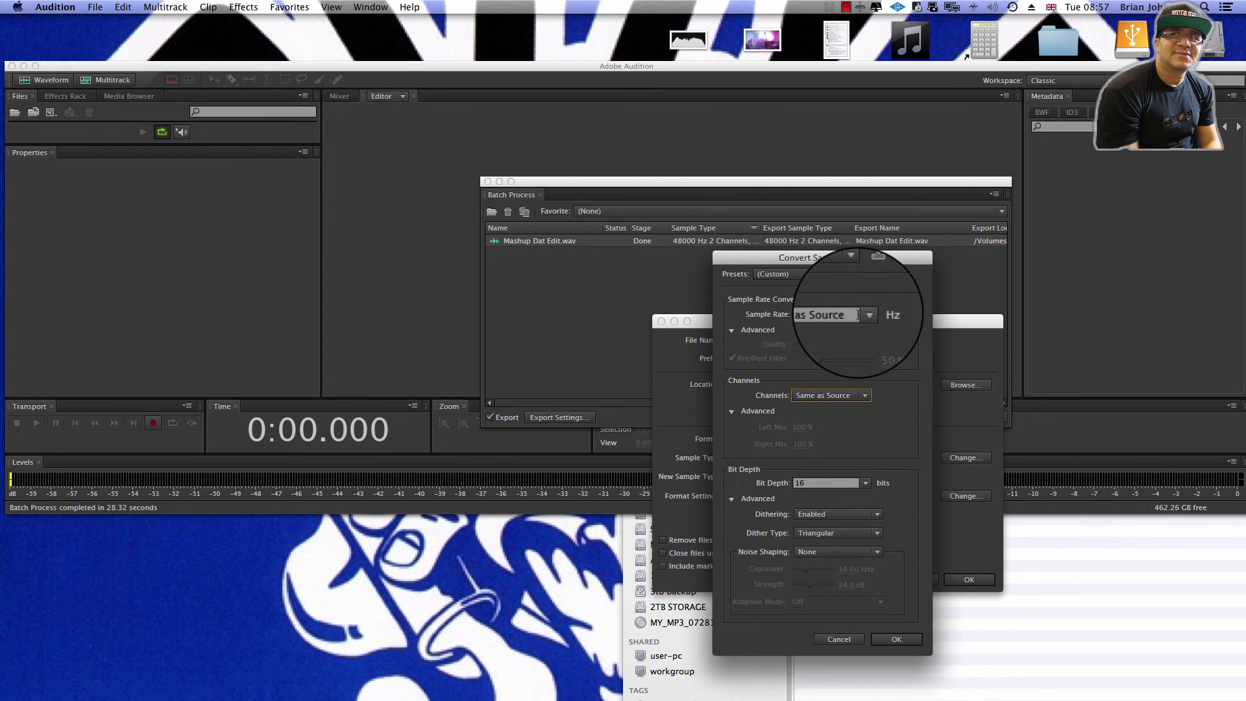
{"action": "left_click", "coordinate": [868, 314]}
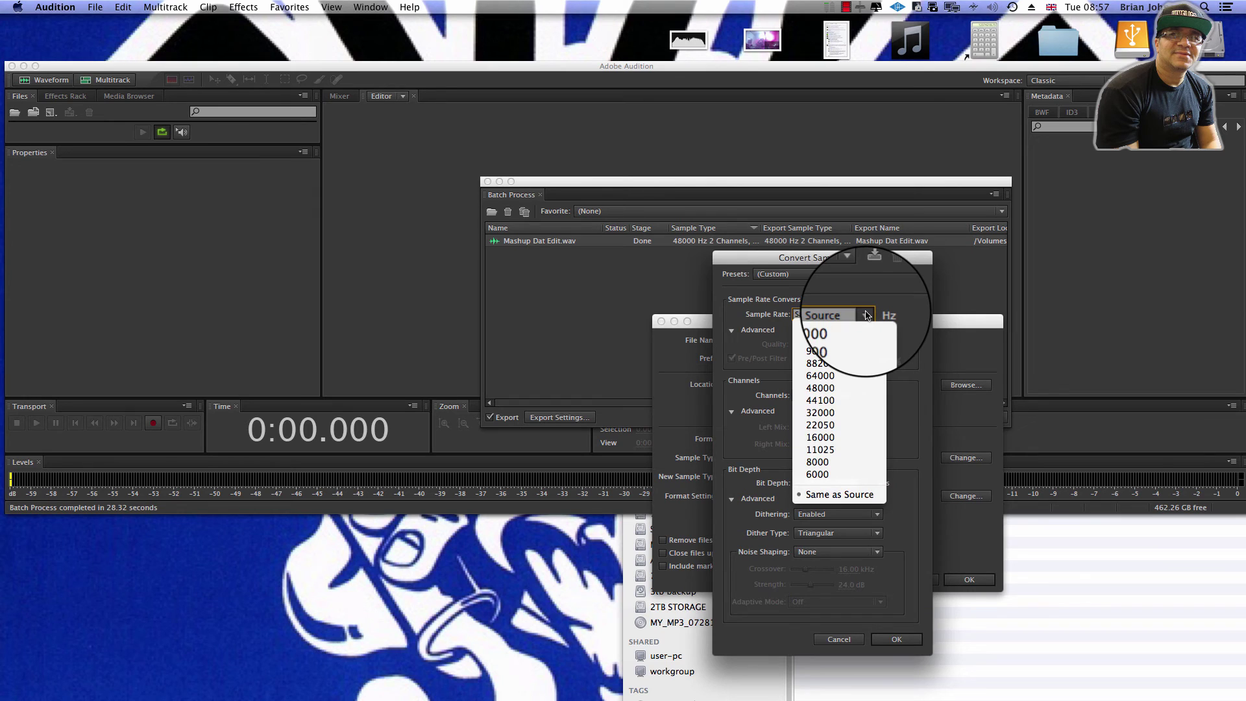
{"action": "left_click", "coordinate": [837, 399]}
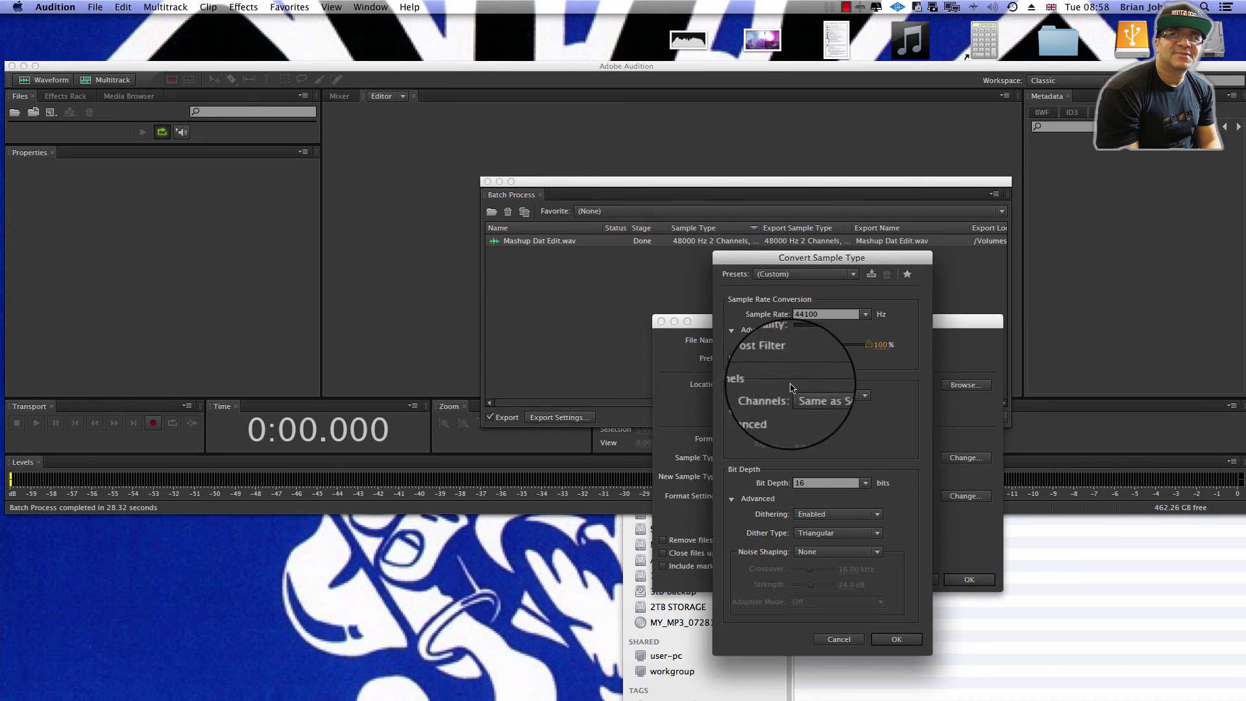
{"action": "left_click", "coordinate": [733, 360]}
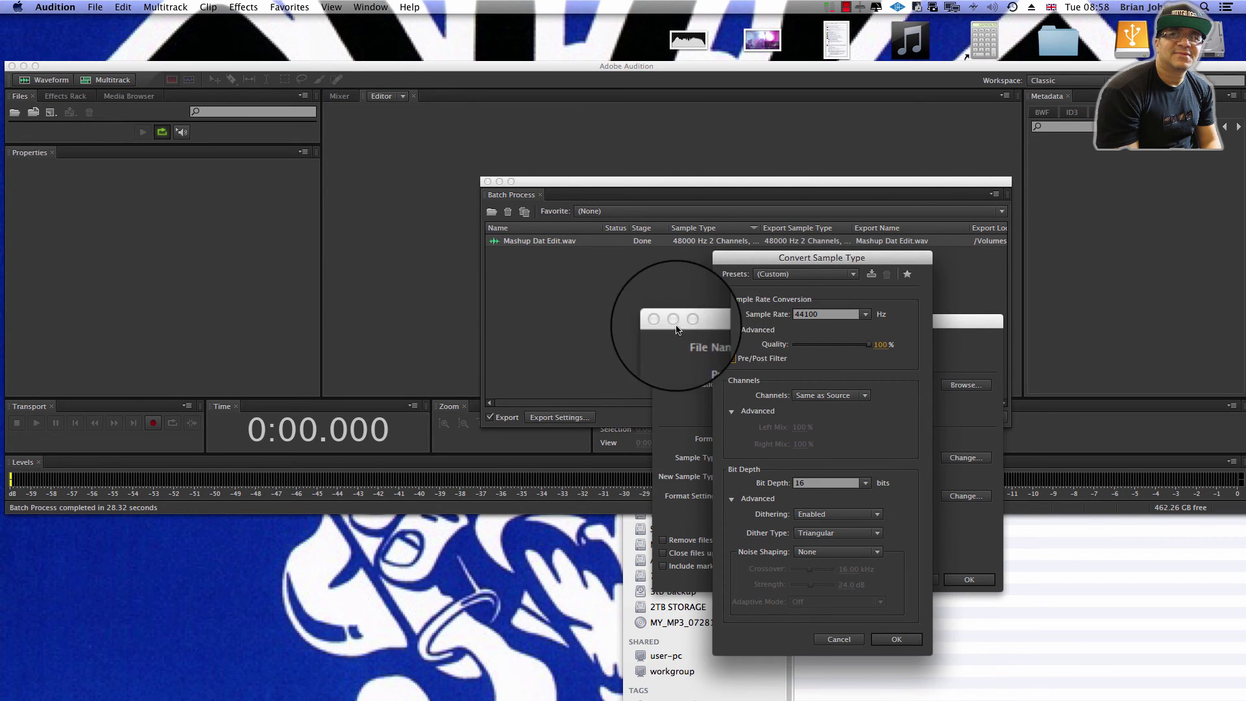
{"action": "left_click", "coordinate": [732, 362]}
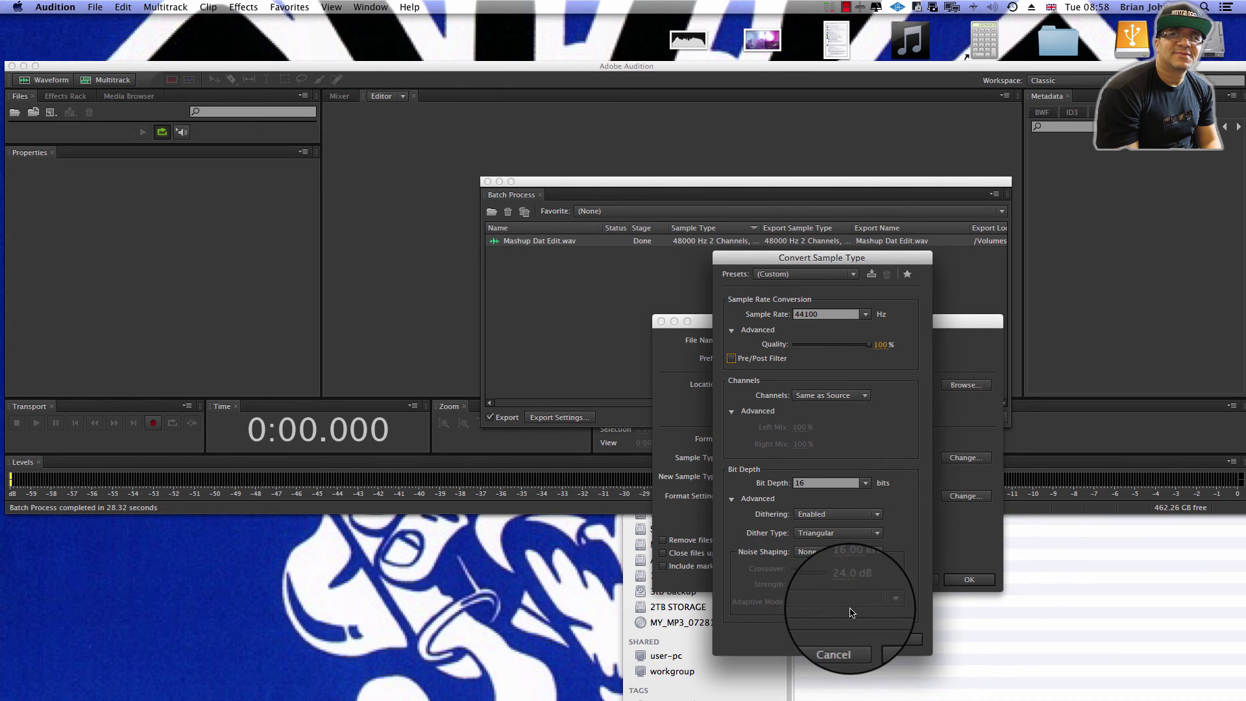
{"action": "left_click", "coordinate": [898, 640]}
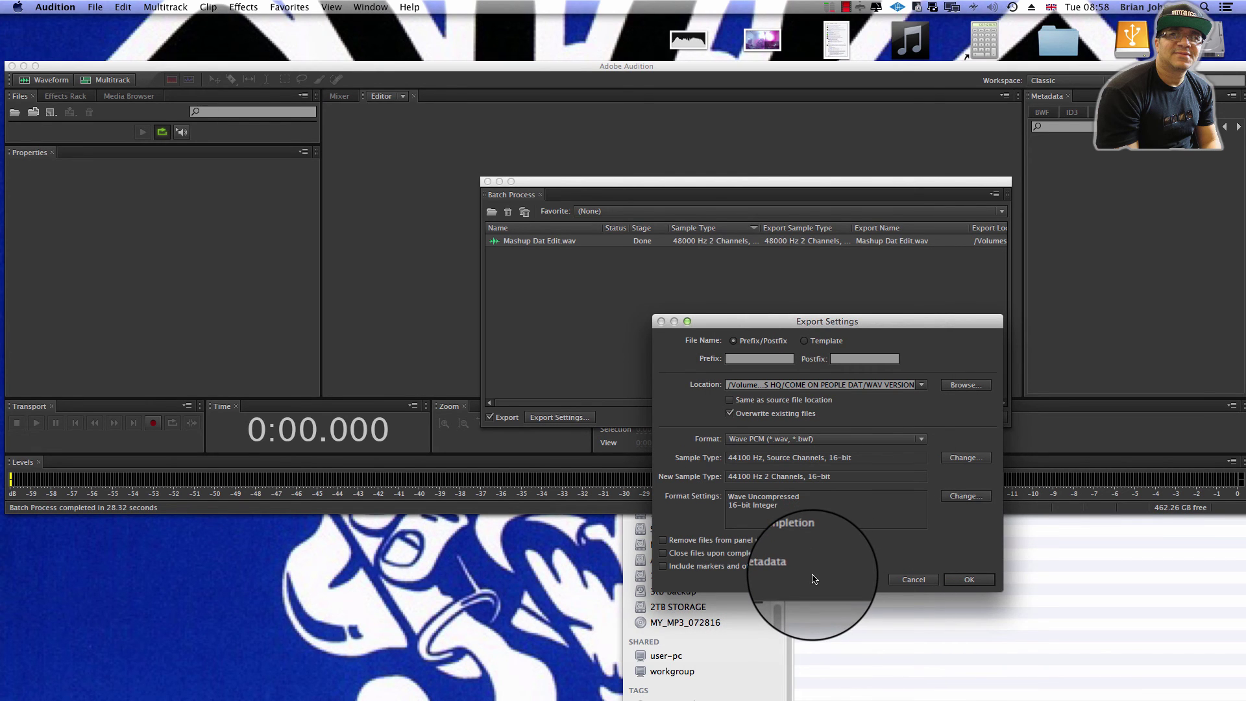
Choose the 441 folder inside WAV VERSION as the export location and accept the export settings.
{"action": "left_click", "coordinate": [951, 389]}
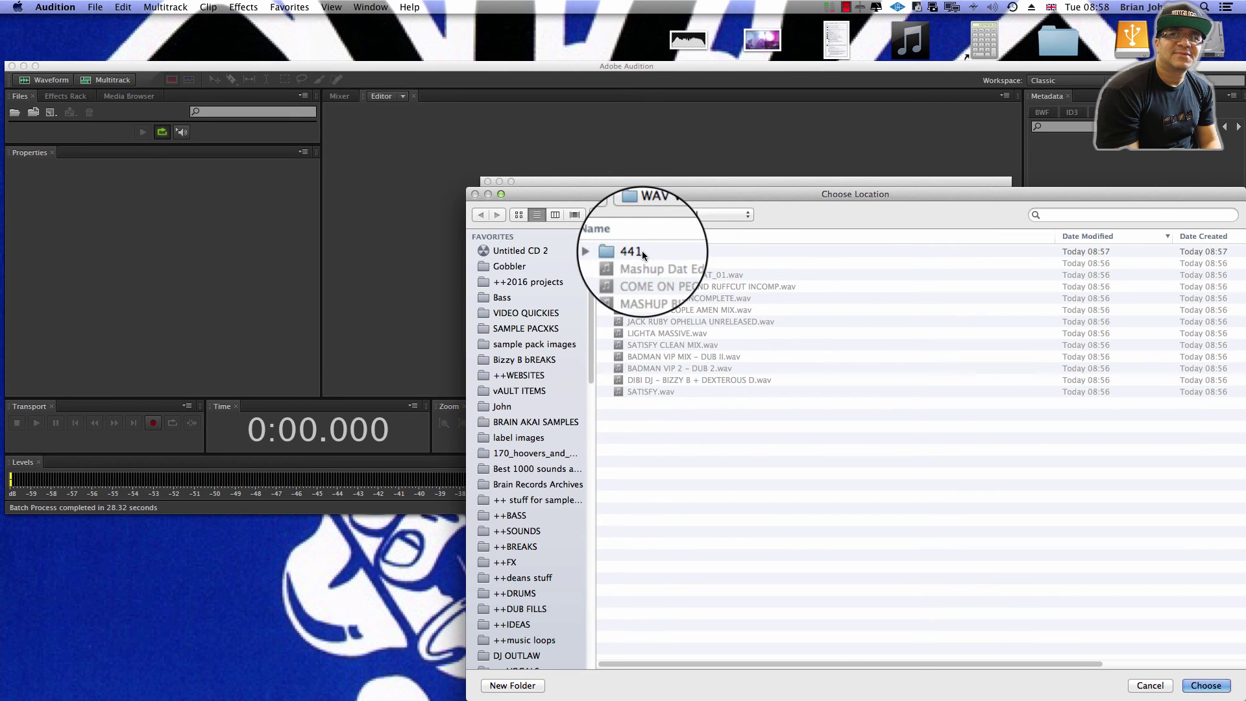
{"action": "left_click", "coordinate": [641, 253]}
{"action": "double_click", "coordinate": [641, 252]}
{"action": "left_click", "coordinate": [1205, 685]}
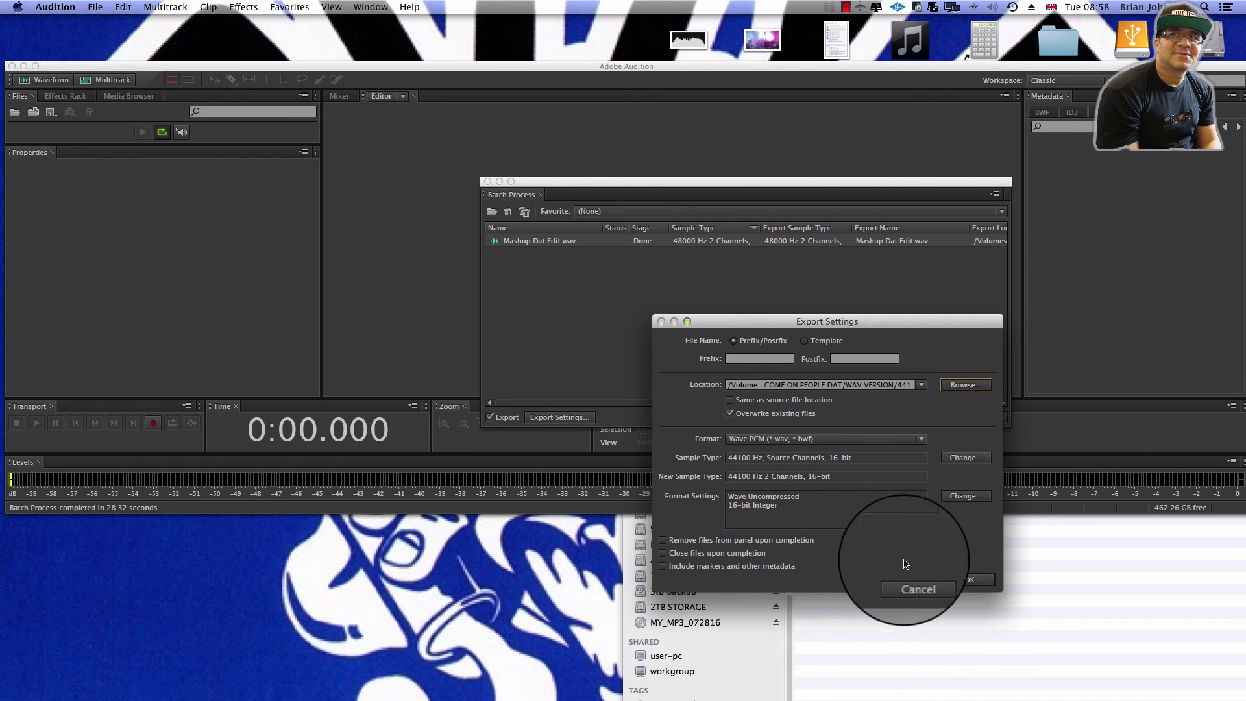
{"action": "left_click", "coordinate": [968, 580]}
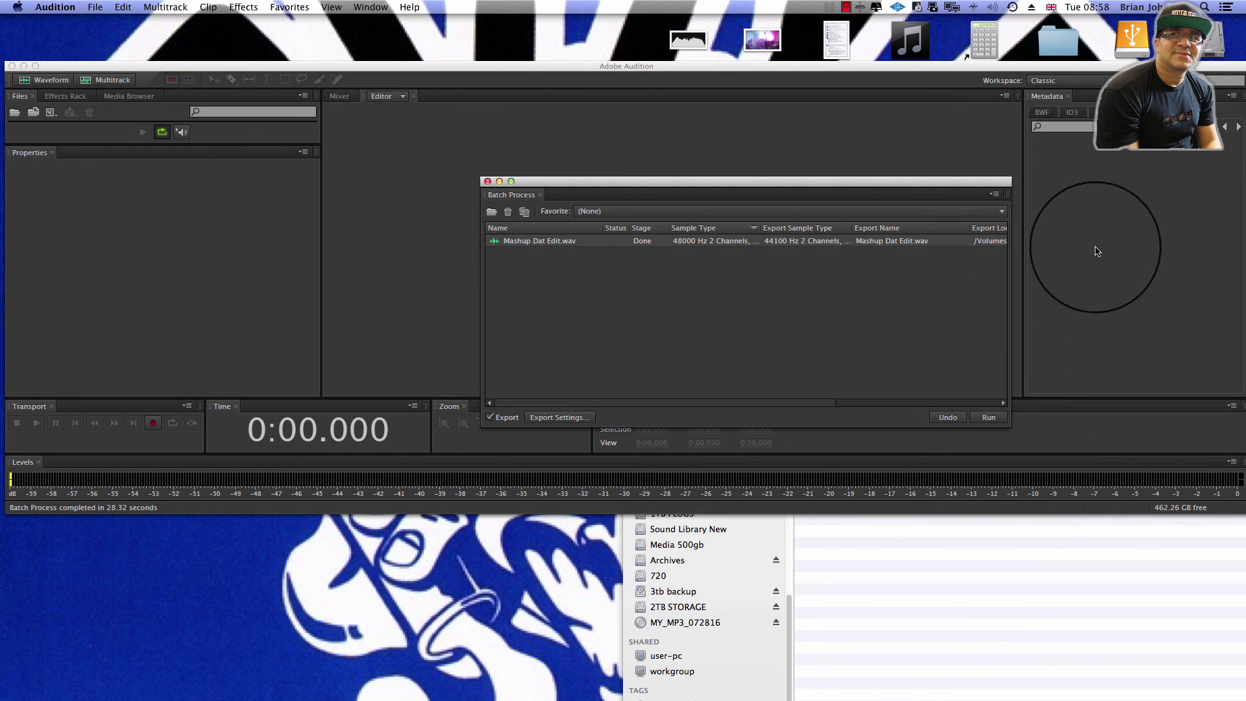
Run the batch for Mashup Dat Edit.wav and select the exported WAV in the 441 folder in Finder.
{"action": "left_click", "coordinate": [988, 418]}
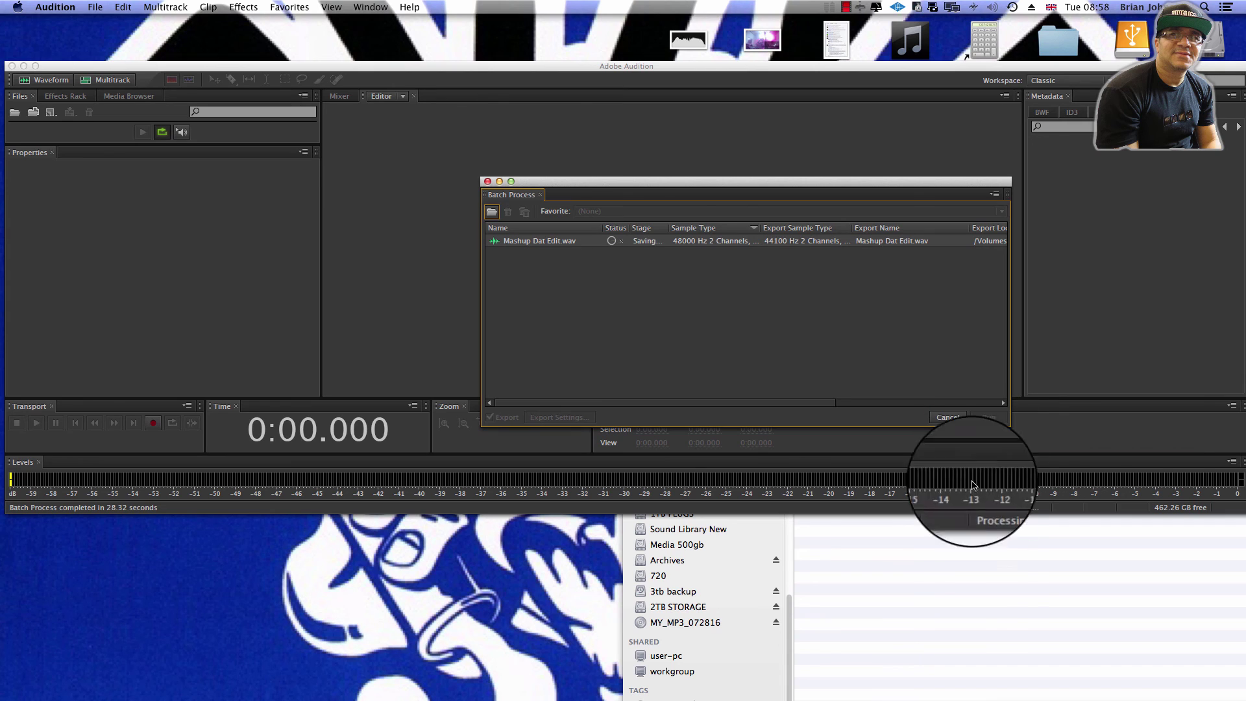
{"action": "left_click", "coordinate": [959, 604]}
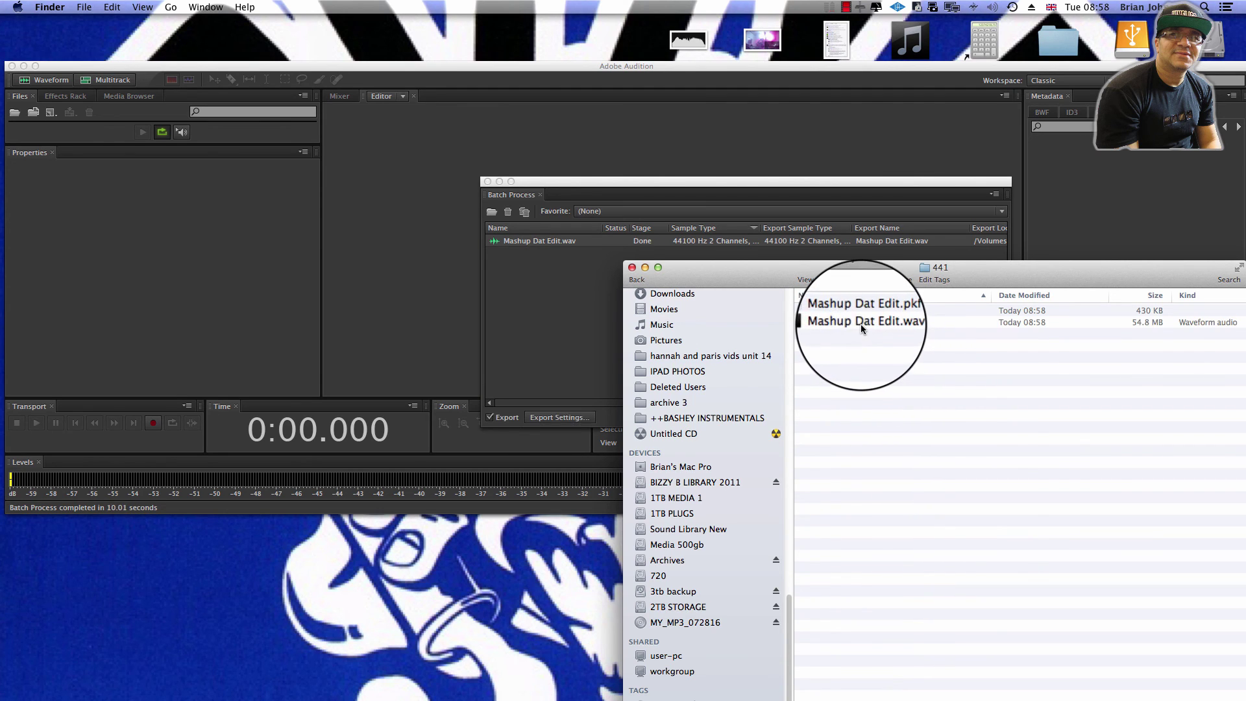
{"action": "left_click", "coordinate": [860, 325]}
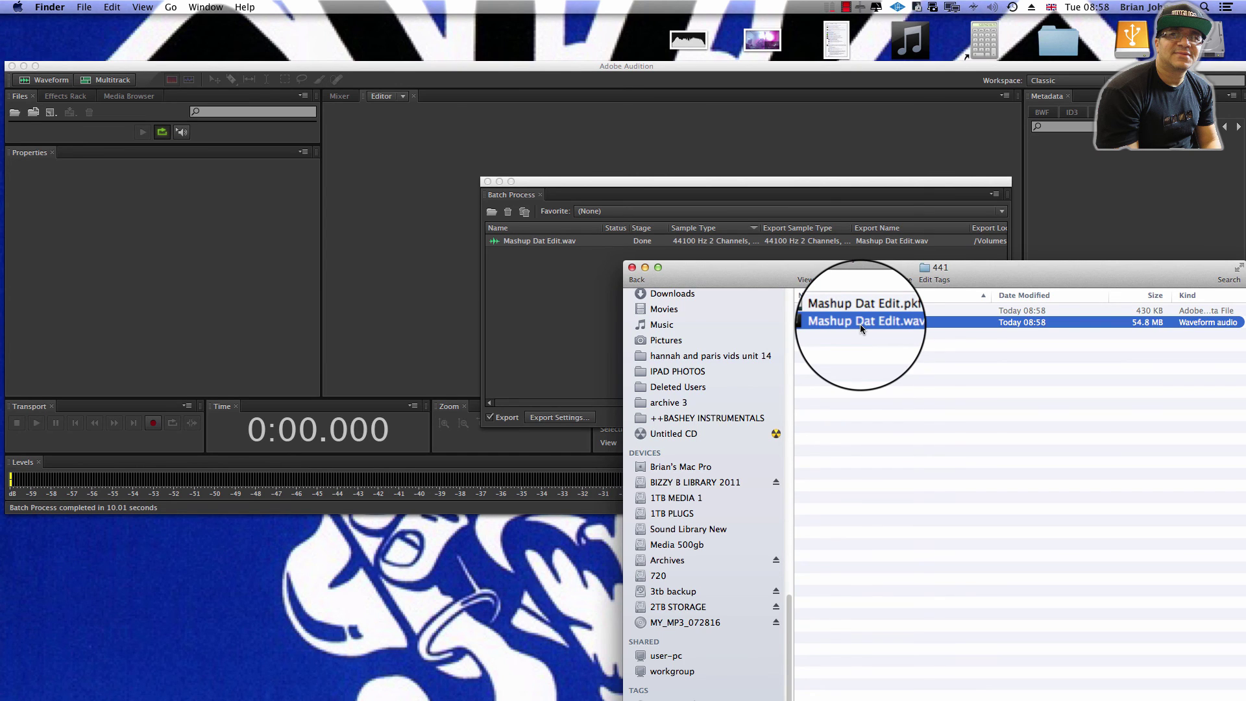
Preview the exported Mashup Dat Edit.wav in the 441 folder at several points of the track and check its file size.
{"action": "key", "text": "space"}
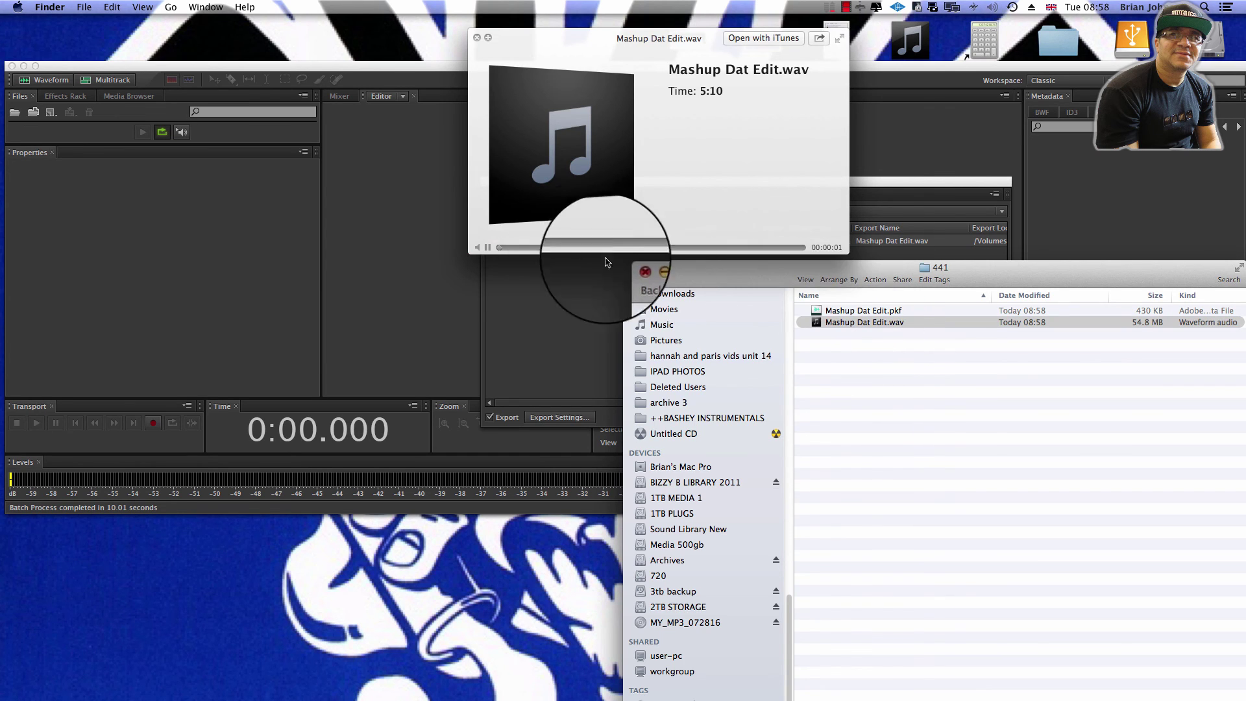
{"action": "left_click", "coordinate": [547, 246]}
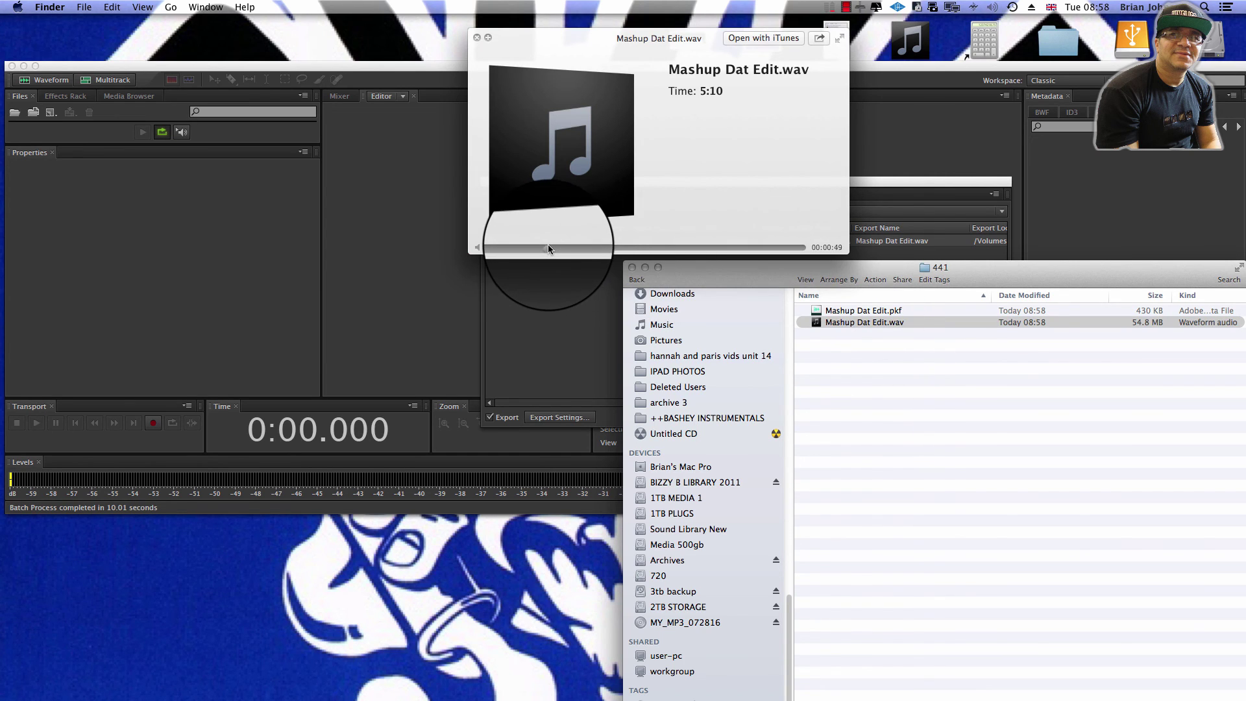
{"action": "left_click", "coordinate": [594, 247]}
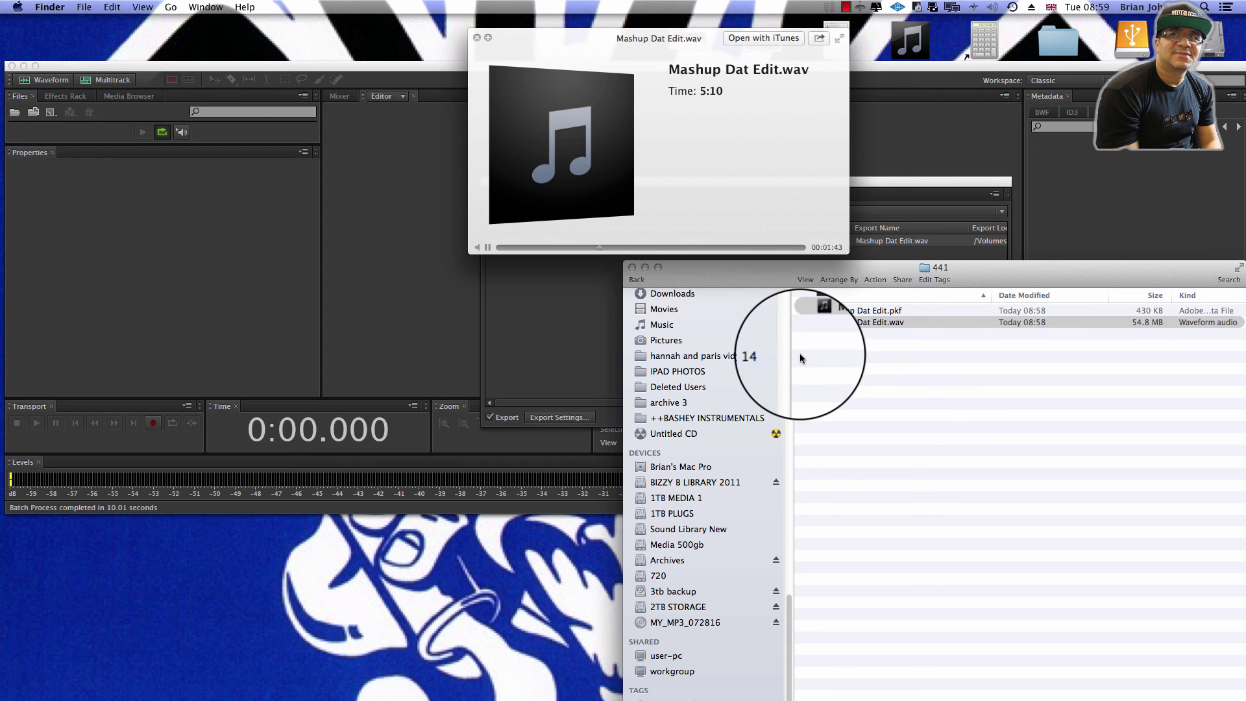
{"action": "left_click", "coordinate": [476, 39]}
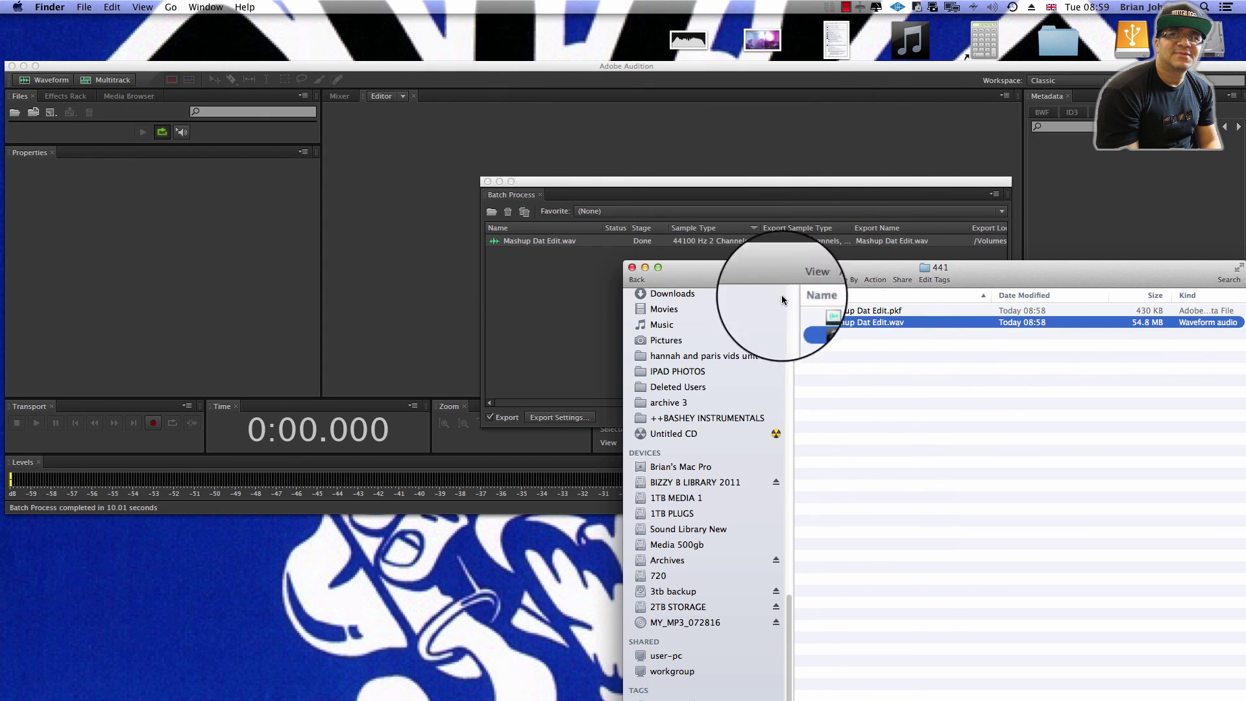
{"action": "left_click", "coordinate": [941, 391]}
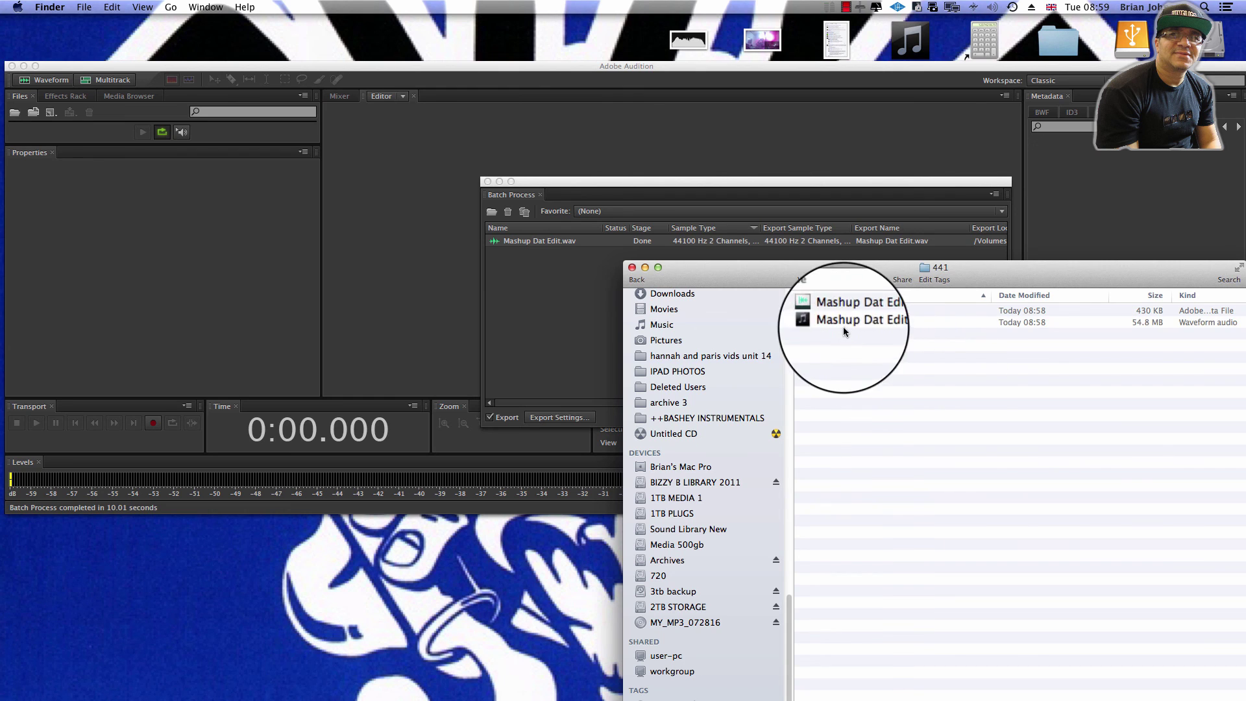
{"action": "left_click", "coordinate": [886, 323]}
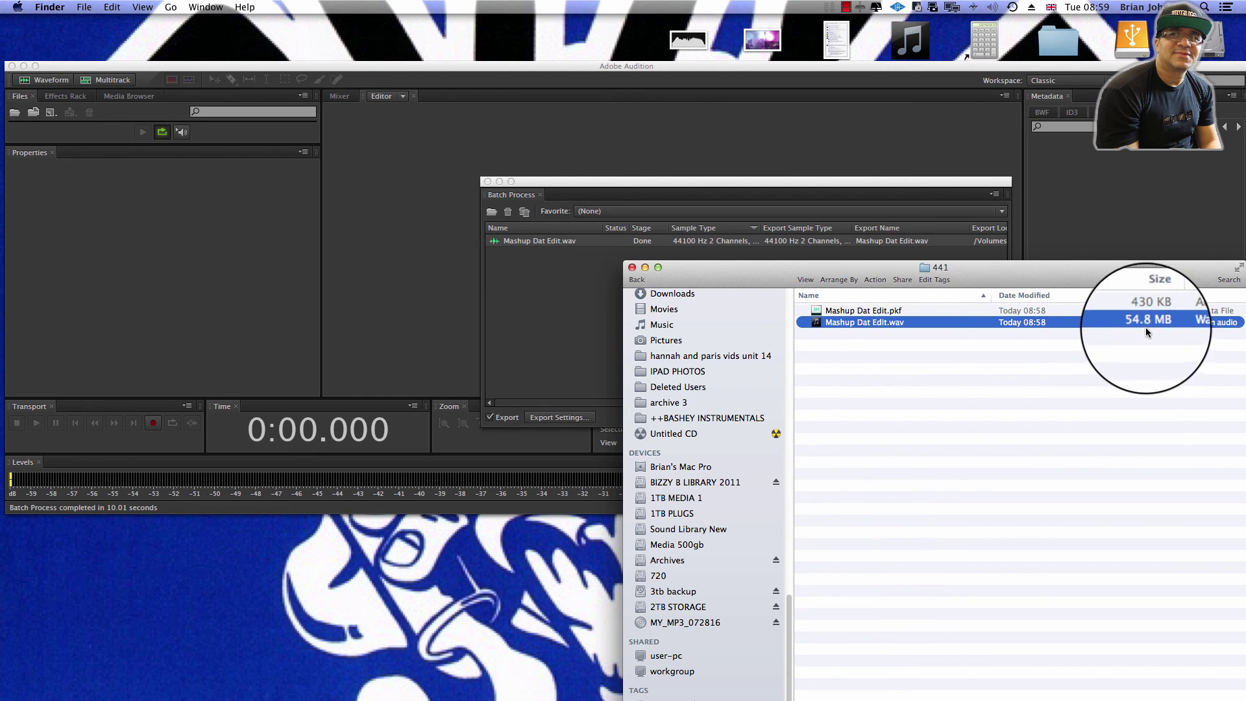
Return to the WAV VERSION folder, check the size of its Mashup Dat Edit.wav and preview it briefly.
{"action": "left_click_drag", "start_coordinate": [645, 278], "coordinate": [506, 289]}
{"action": "left_click", "coordinate": [506, 289]}
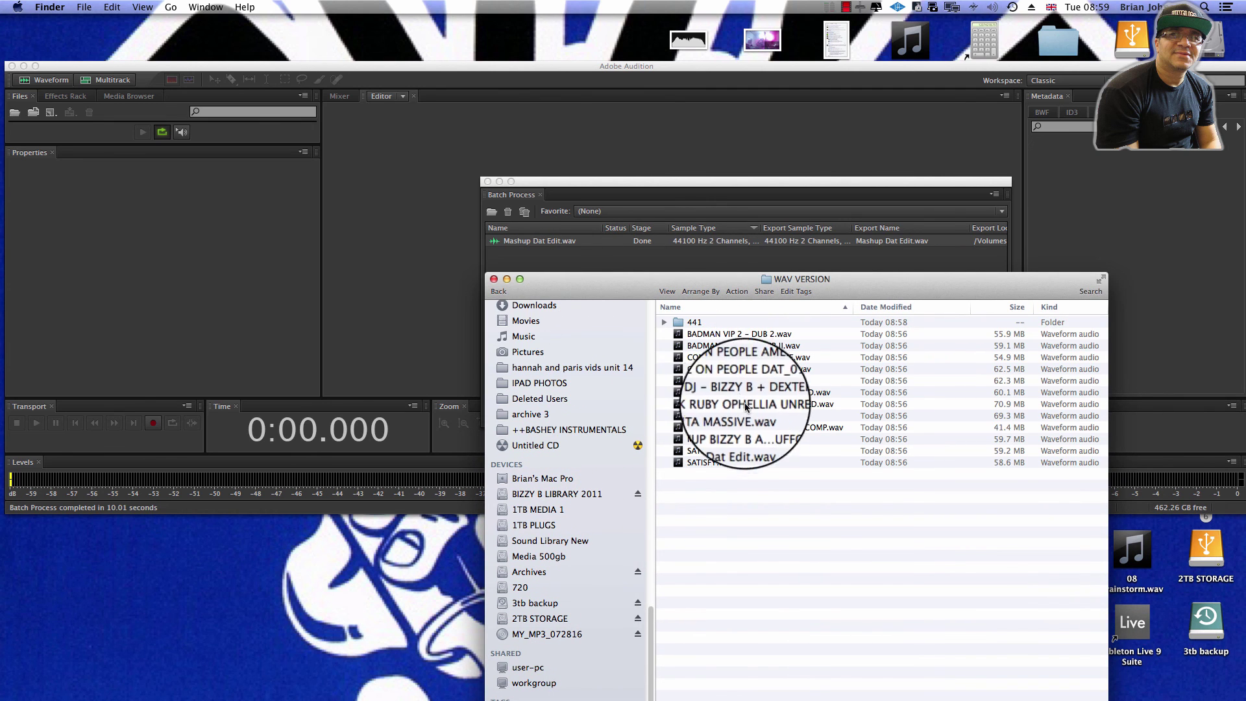
{"action": "left_click", "coordinate": [722, 442]}
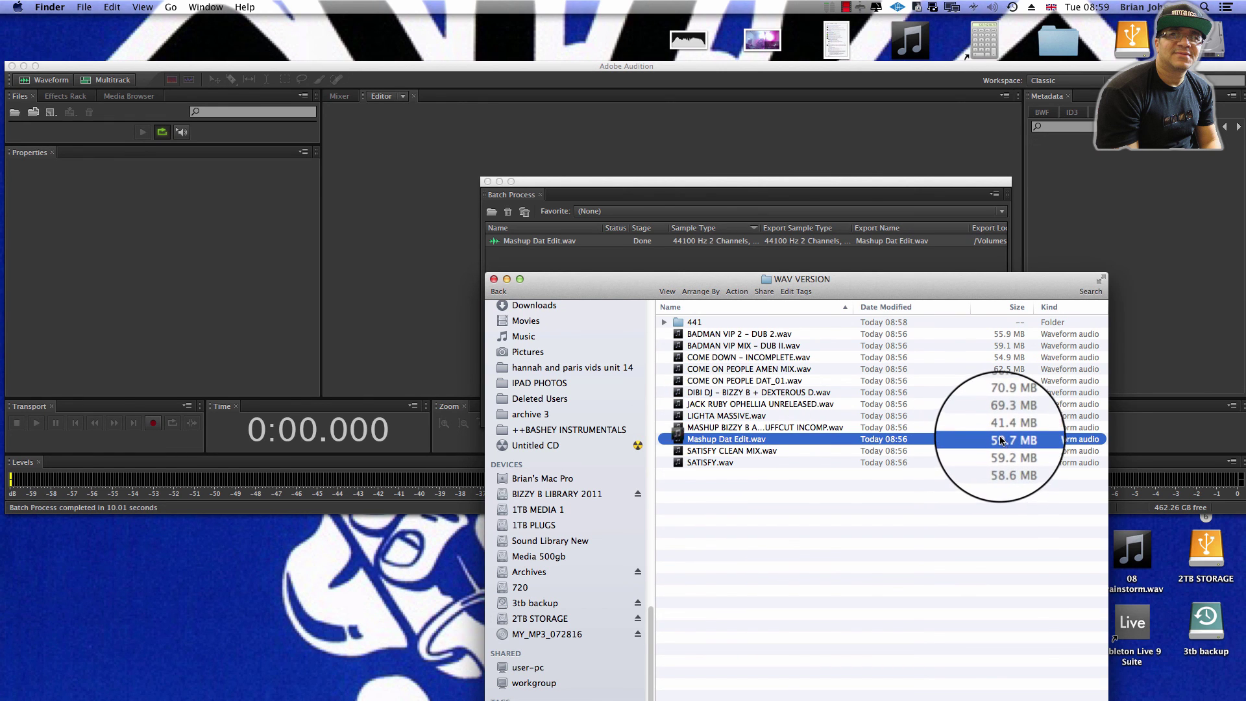
{"action": "key", "text": "space"}
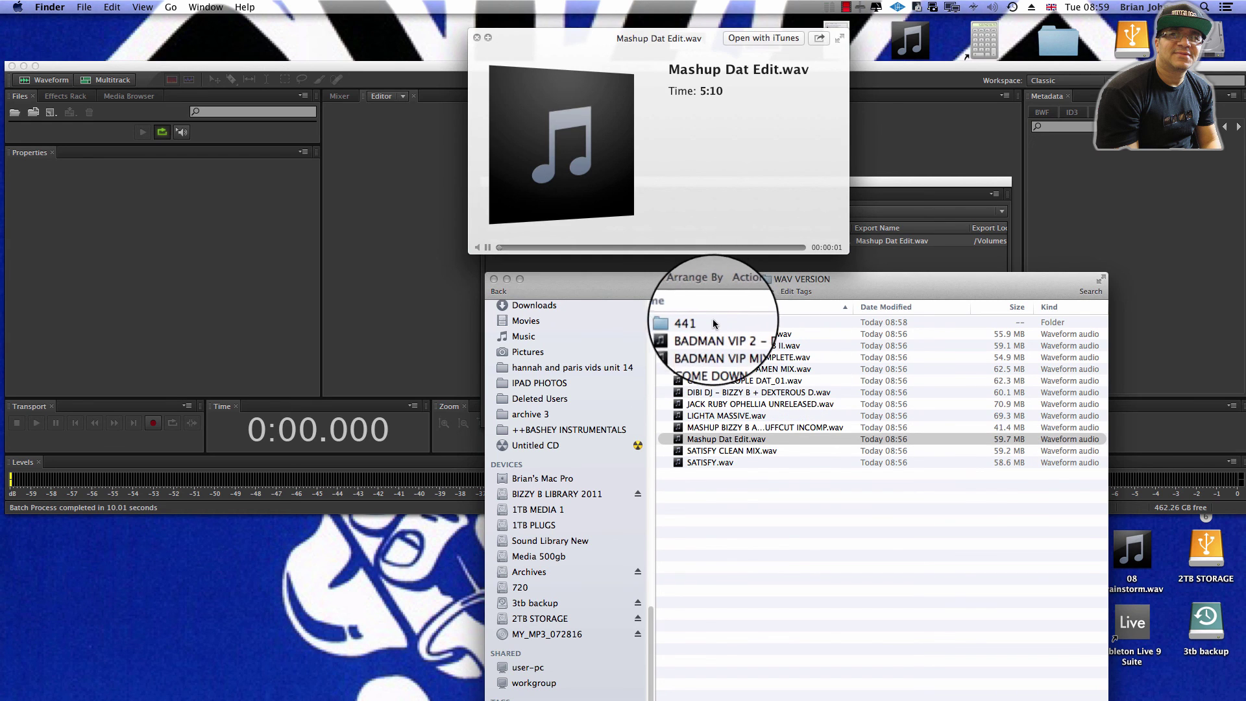
{"action": "key", "text": "space"}
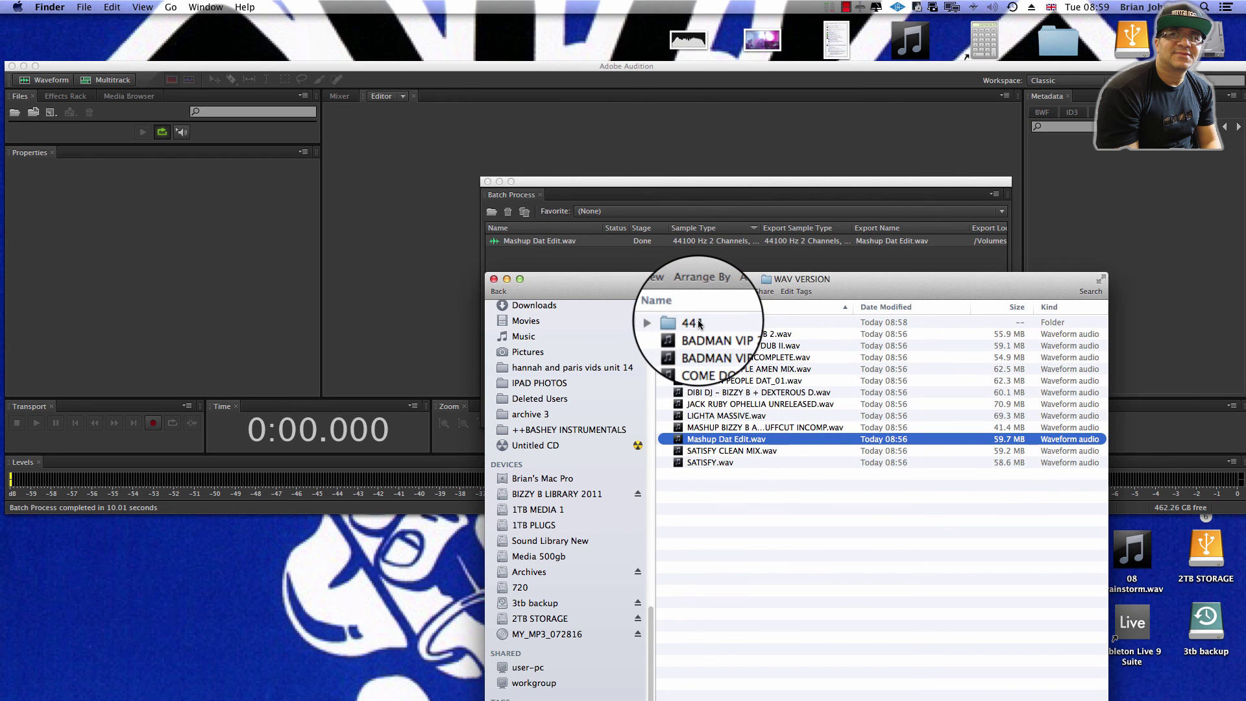
Open the 441 folder again and preview its Mashup Dat Edit.wav for comparison with the WAV VERSION copy.
{"action": "double_click", "coordinate": [698, 324]}
{"action": "left_click", "coordinate": [705, 335]}
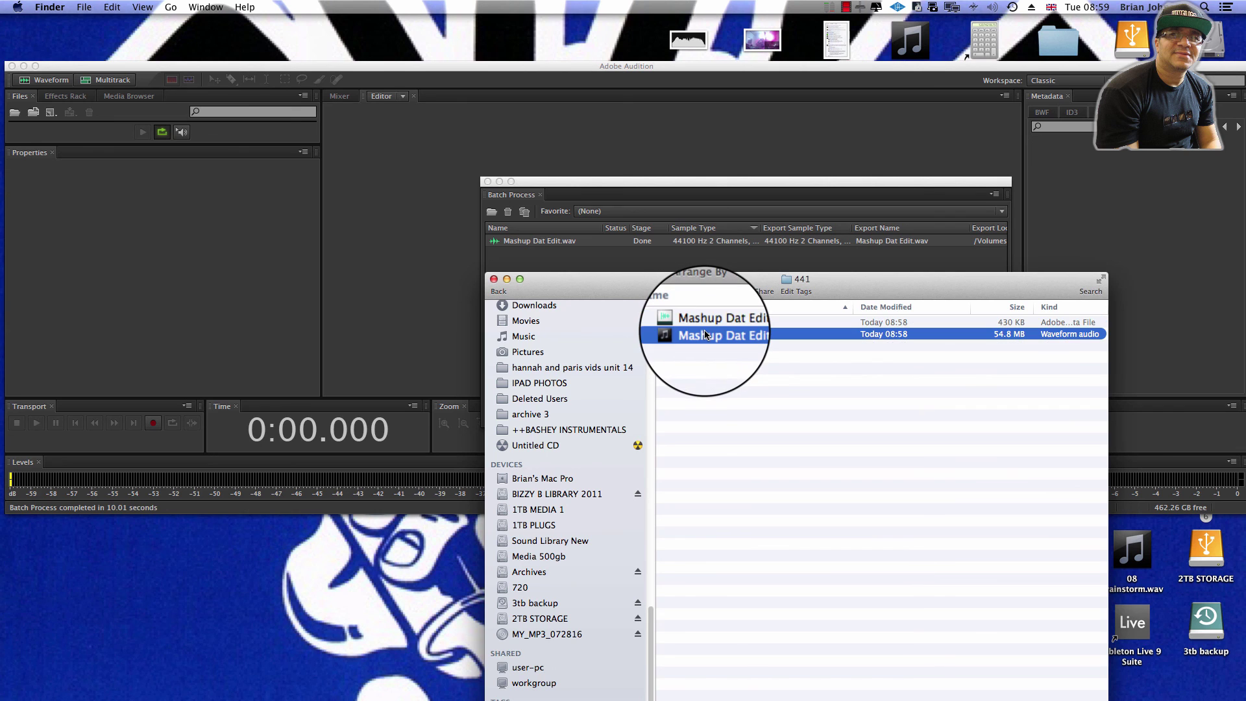
{"action": "key", "text": "space"}
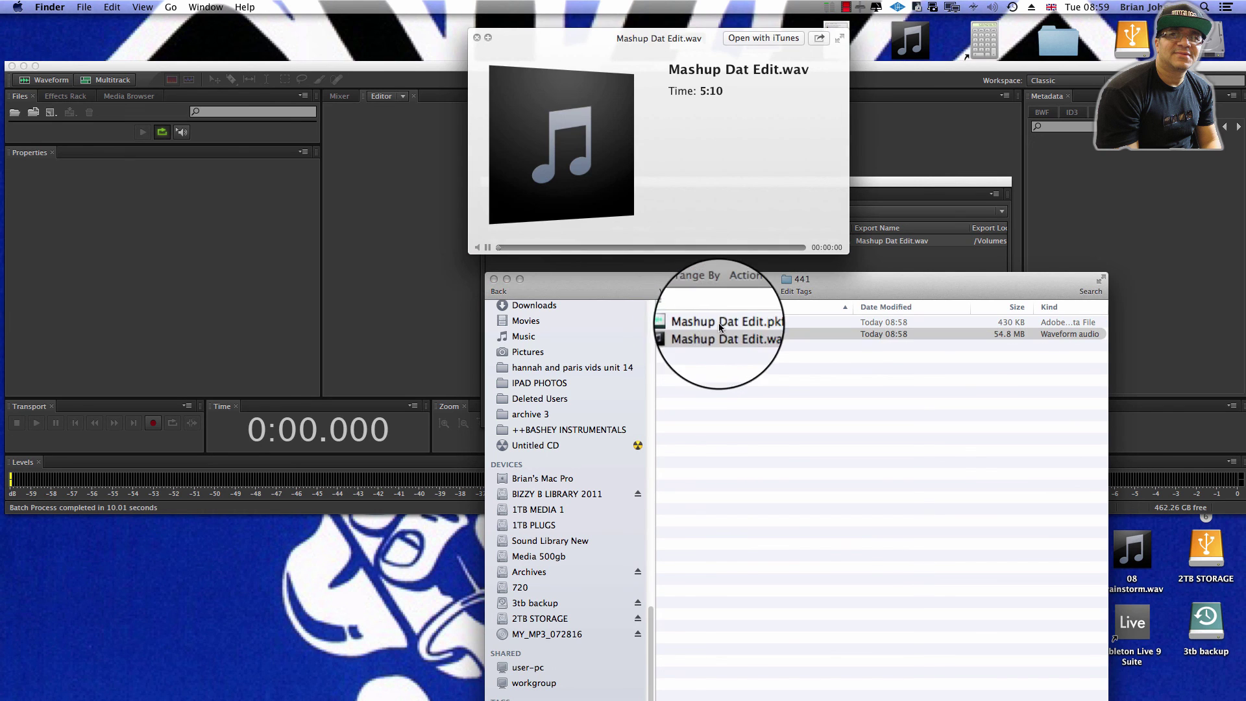